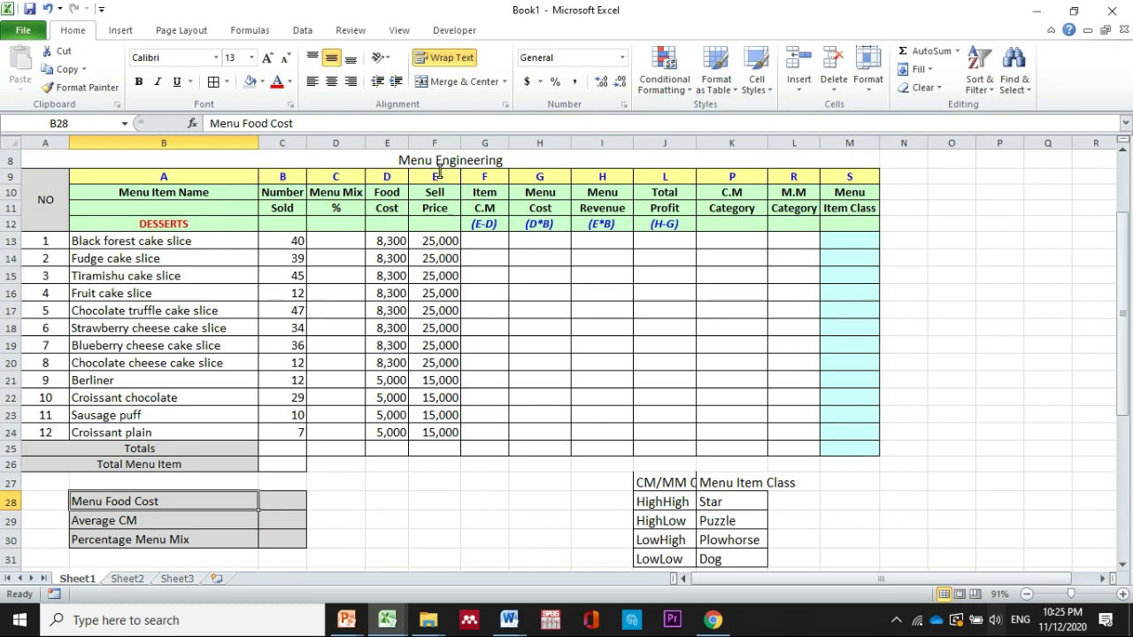
Step: Give the merged Menu Engineering title row a grey fill and make its text bold
{"action": "left_click", "coordinate": [439, 163]}
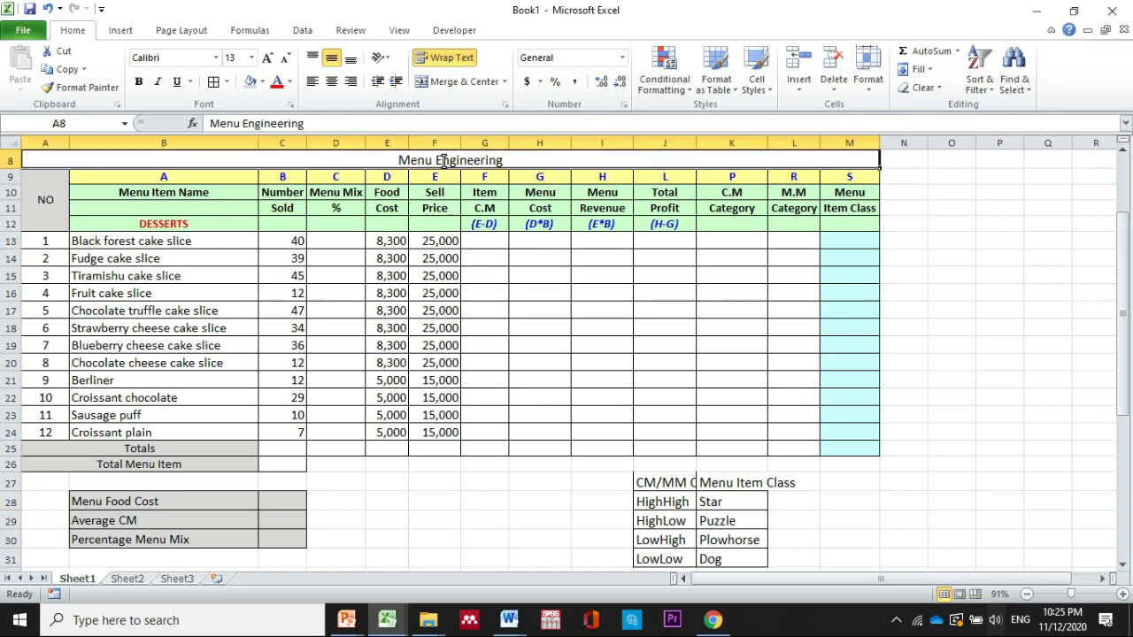
{"action": "left_click", "coordinate": [250, 82]}
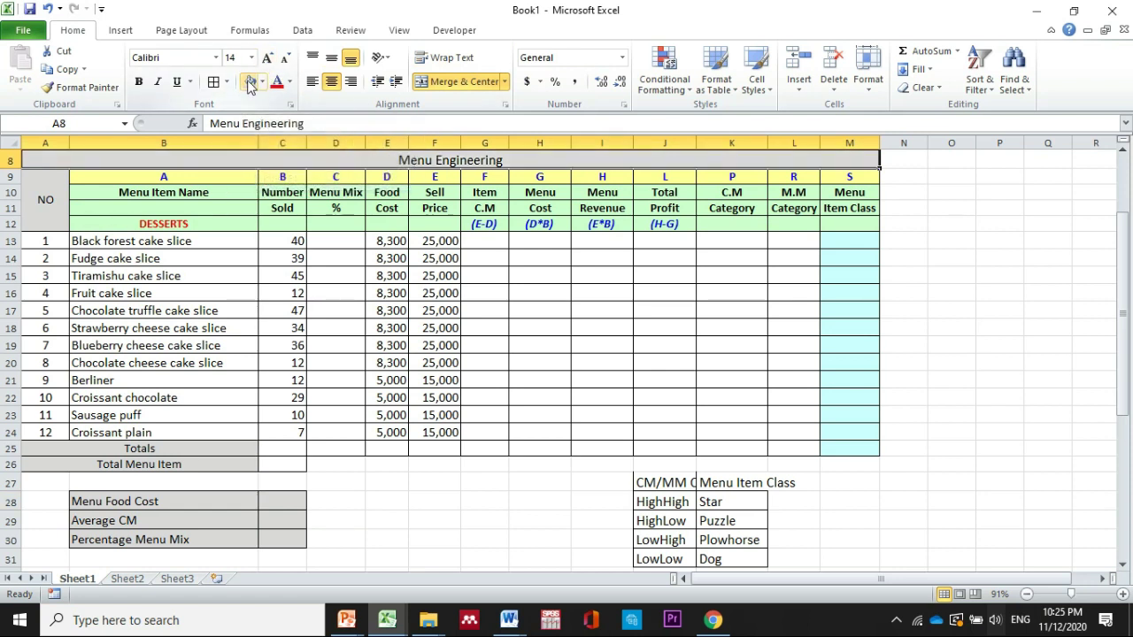
{"action": "left_click", "coordinate": [142, 86]}
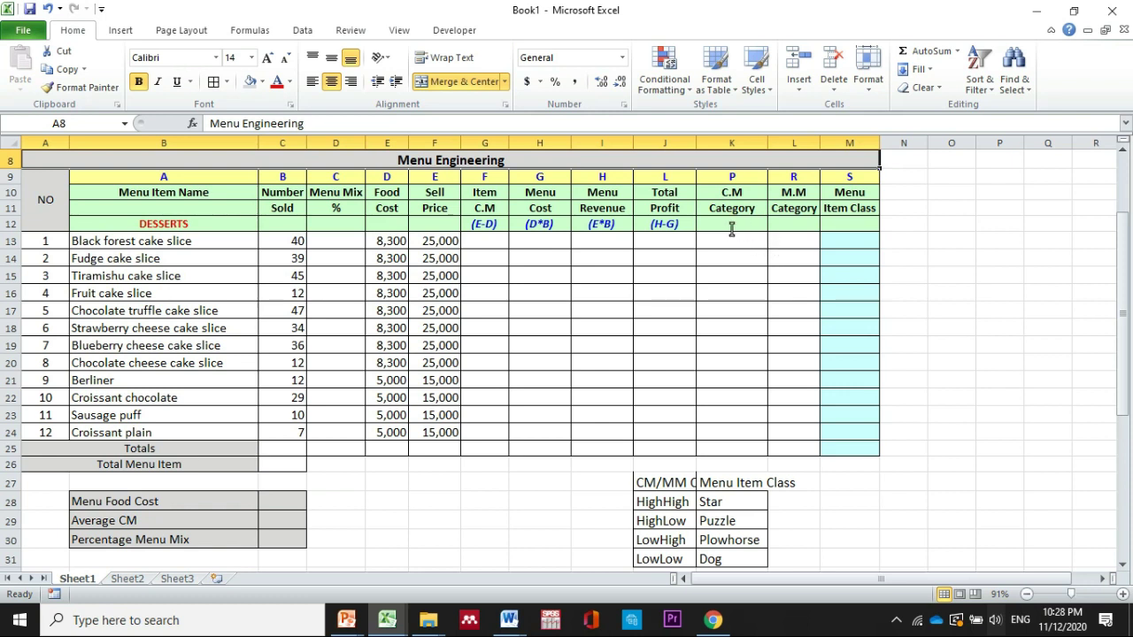
{"action": "left_click", "coordinate": [977, 241]}
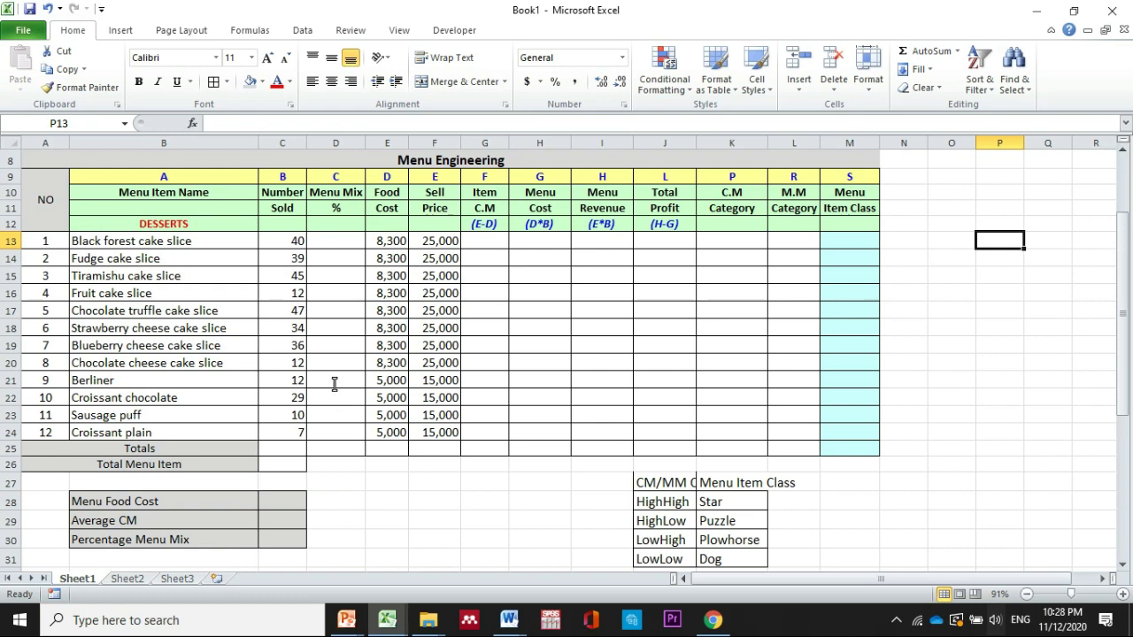
Step: Total the Number Sold column in C25 with =SUM(C13:C24)
{"action": "left_click", "coordinate": [283, 451]}
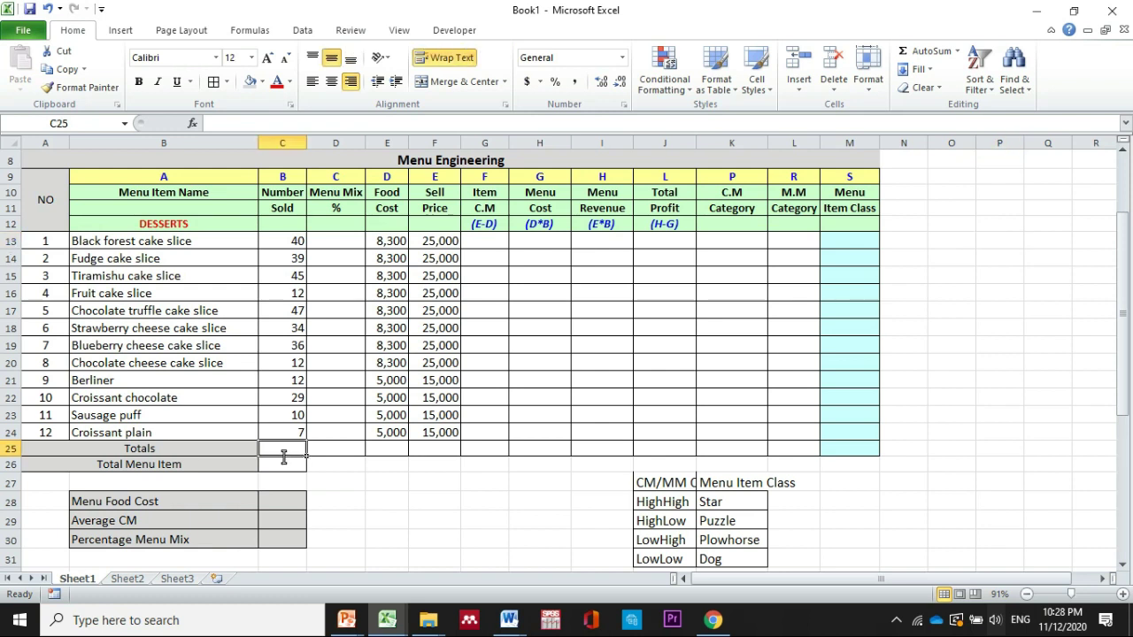
{"action": "type", "text": "="}
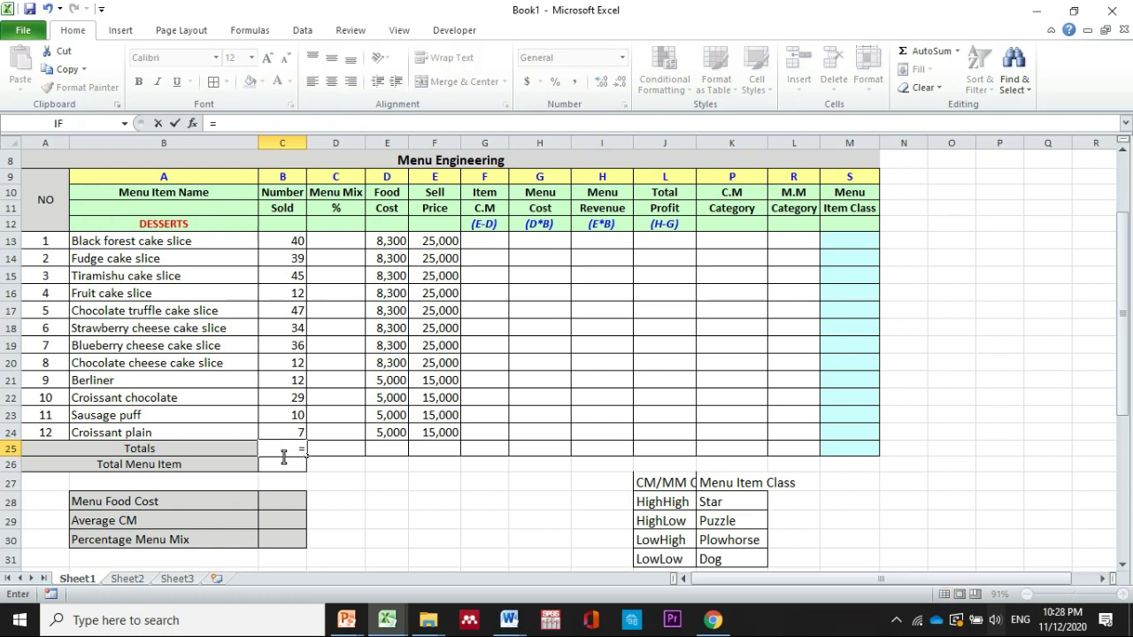
{"action": "type", "text": "sum"}
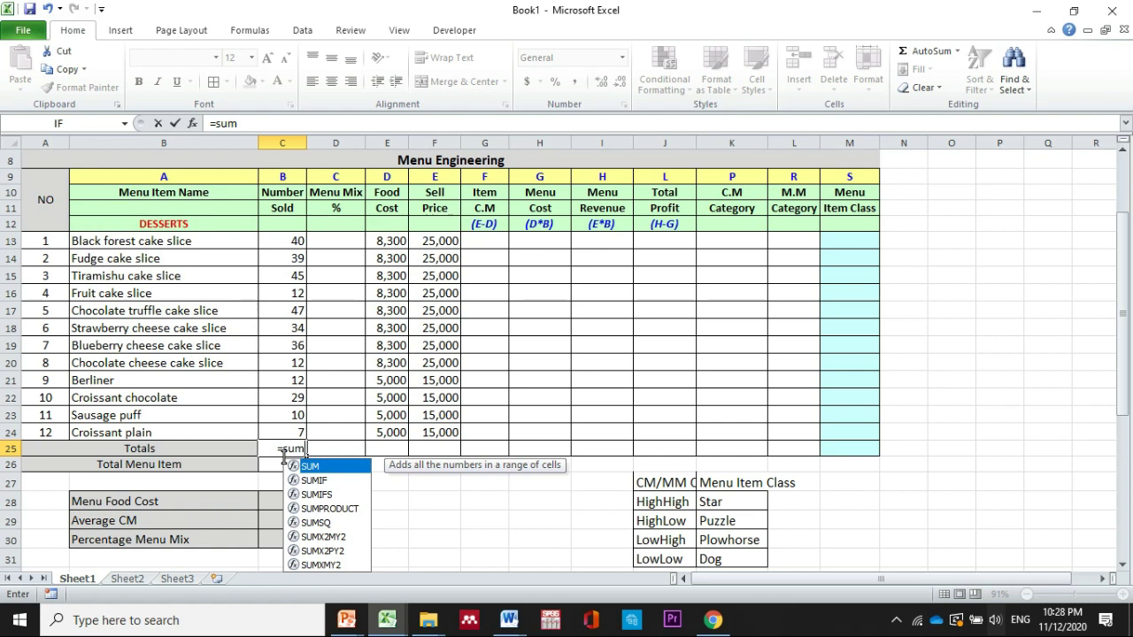
{"action": "type", "text": "("}
{"action": "left_click", "coordinate": [288, 241]}
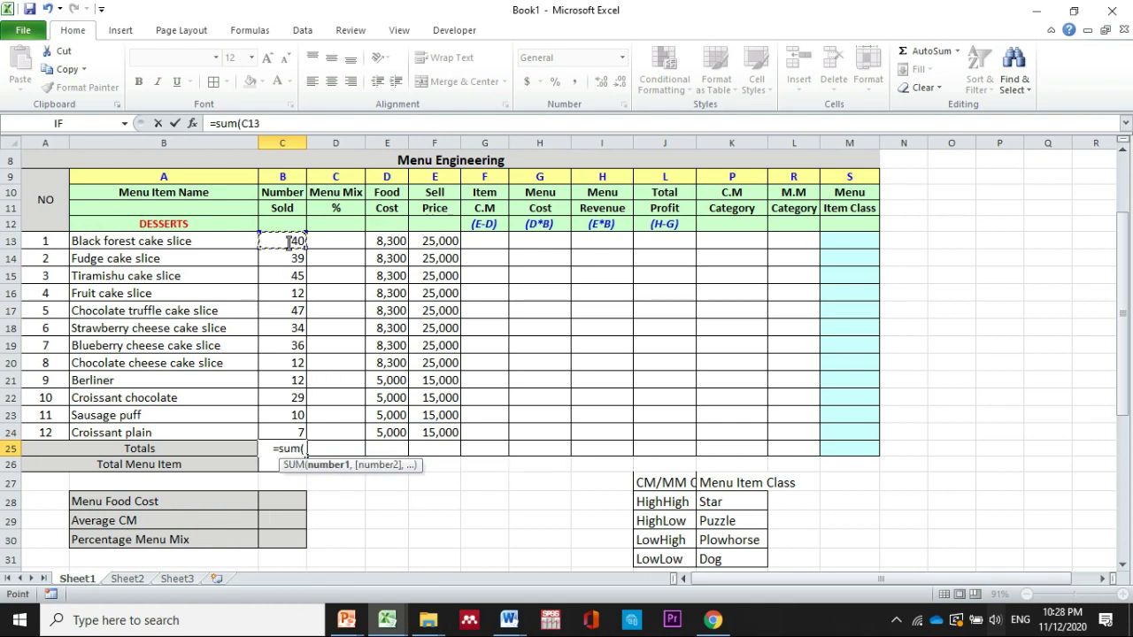
{"action": "left_click_drag", "start_coordinate": [288, 241], "coordinate": [283, 425]}
{"action": "type", "text": ")"}
{"action": "key", "text": "Return"}
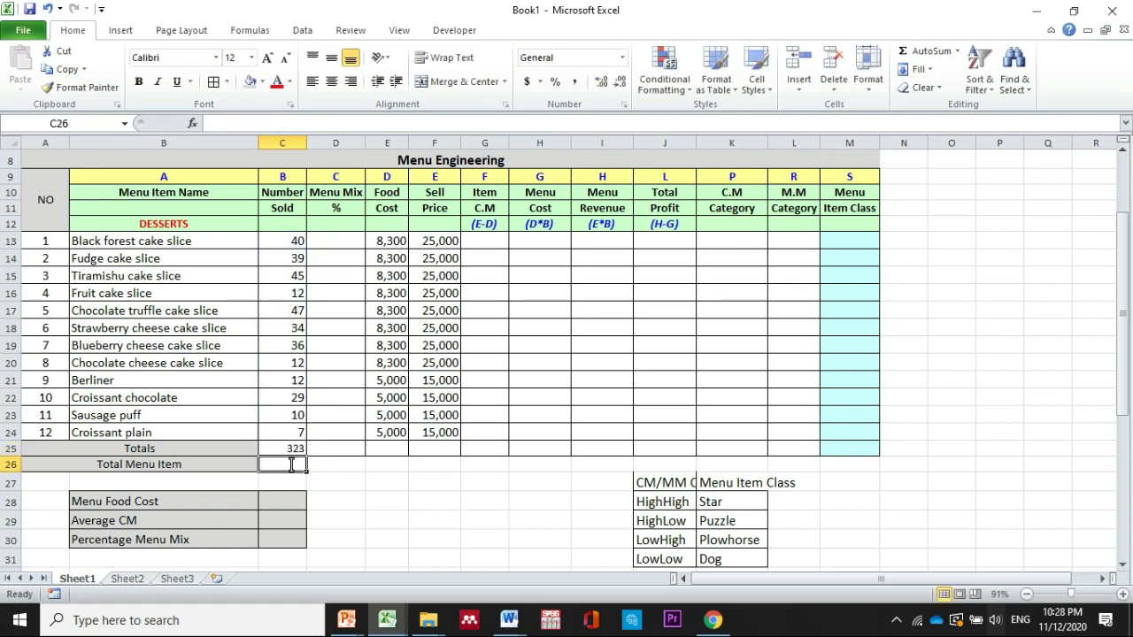
Step: Count the numbered menu items in the Total Menu Item cell C26 with =COUNT(A13:A24)
{"action": "type", "text": "=su"}
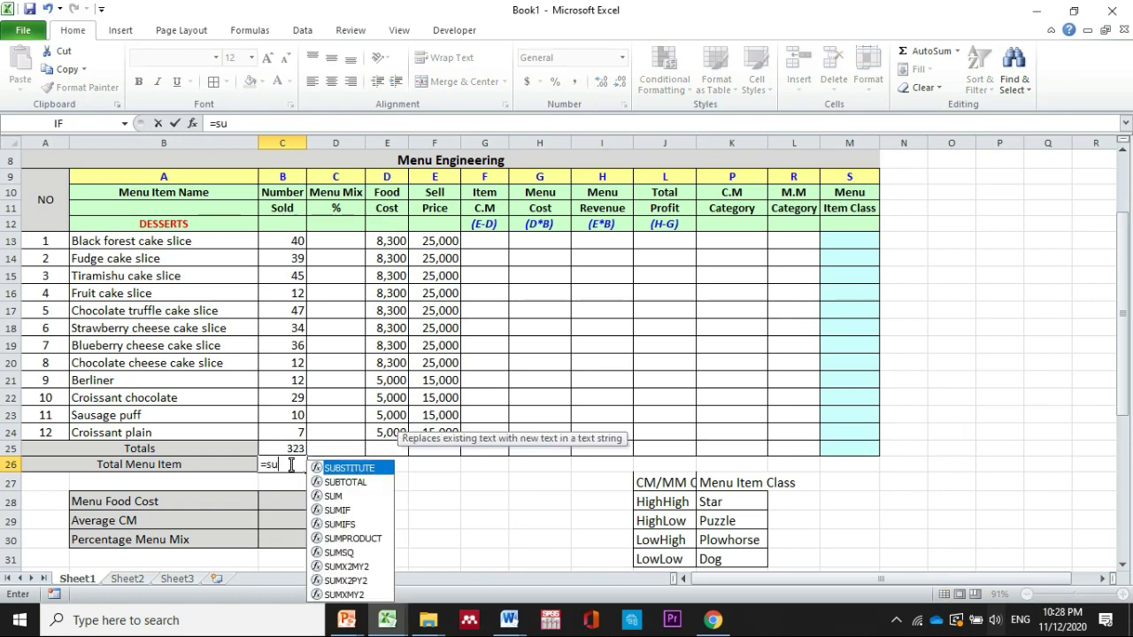
{"action": "key", "text": "BackSpace"}
{"action": "key", "text": "BackSpace"}
{"action": "type", "text": "cou"}
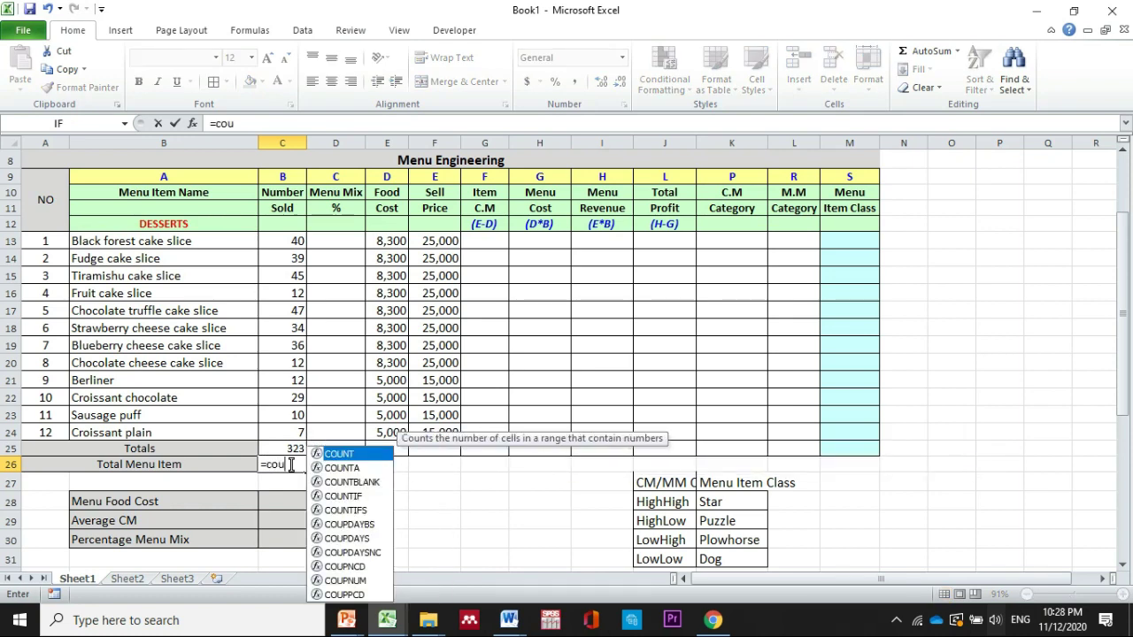
{"action": "type", "text": "n"}
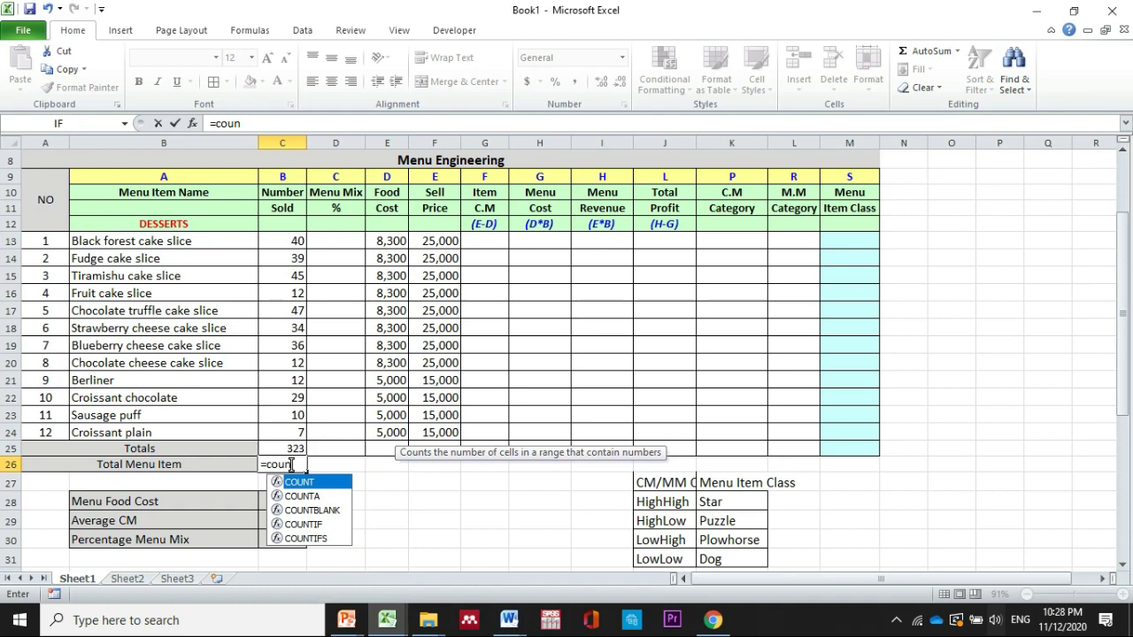
{"action": "type", "text": "t("}
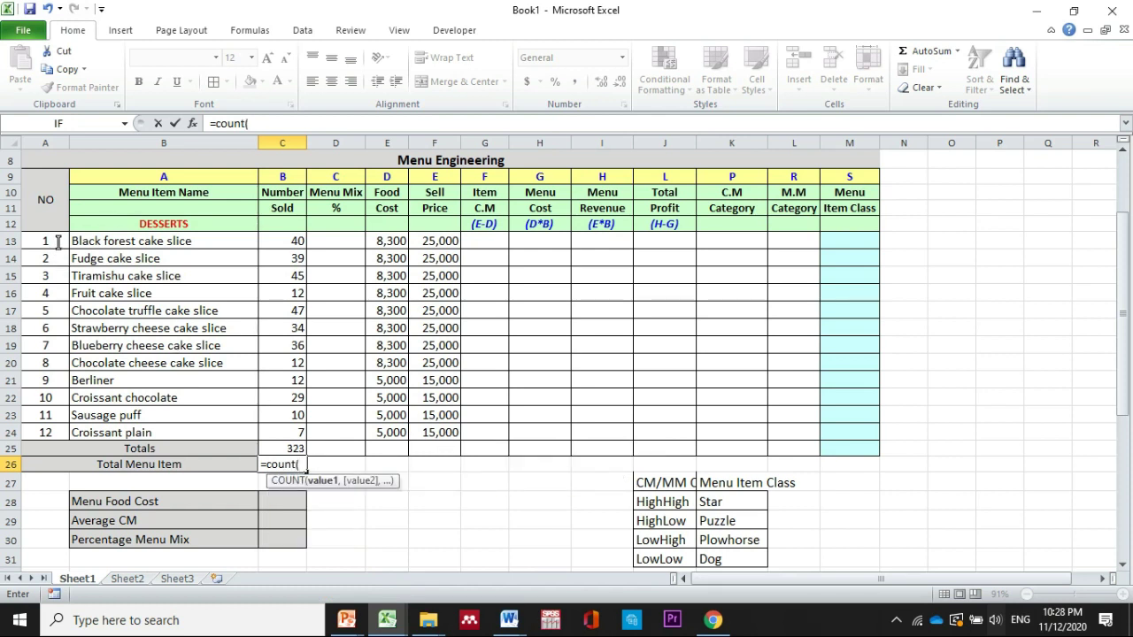
{"action": "left_click_drag", "start_coordinate": [58, 239], "coordinate": [56, 428]}
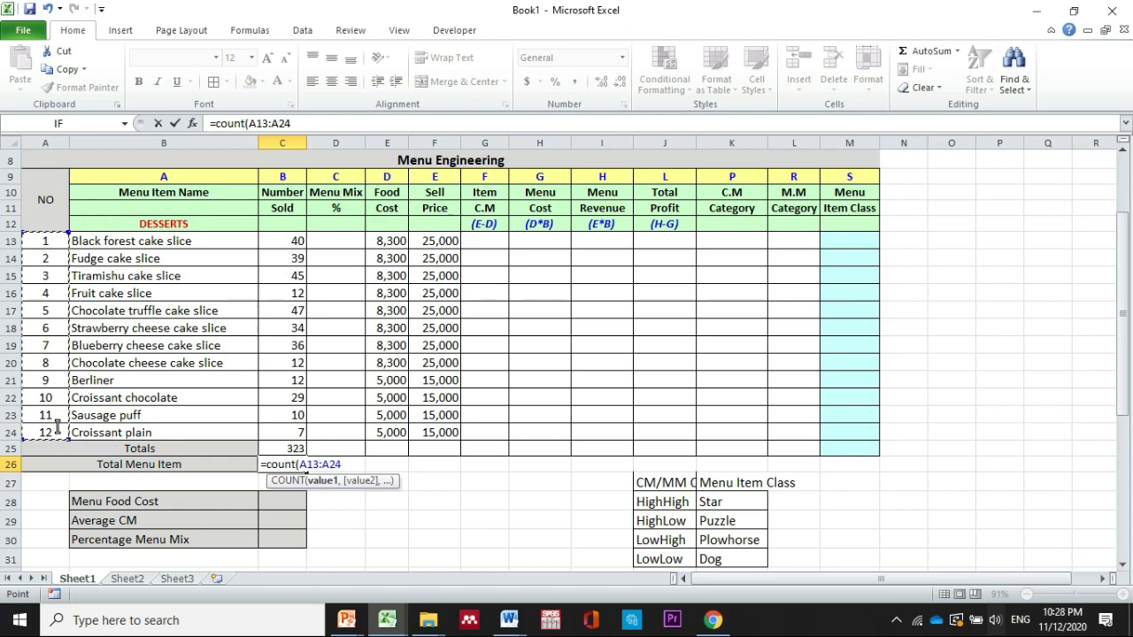
{"action": "type", "text": ")"}
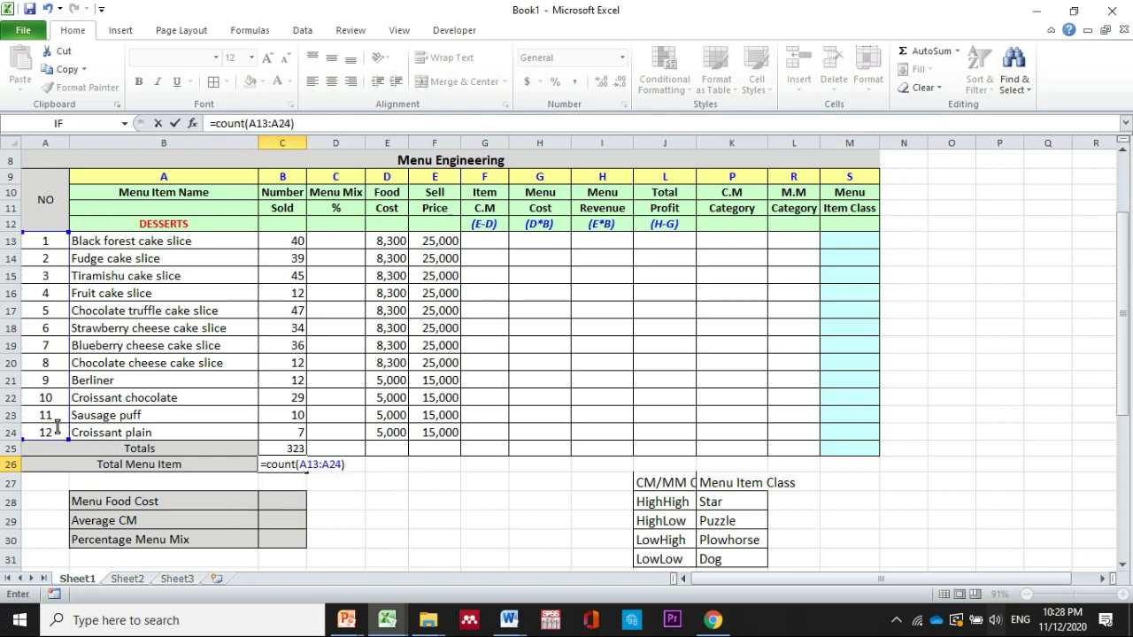
{"action": "key", "text": "Return"}
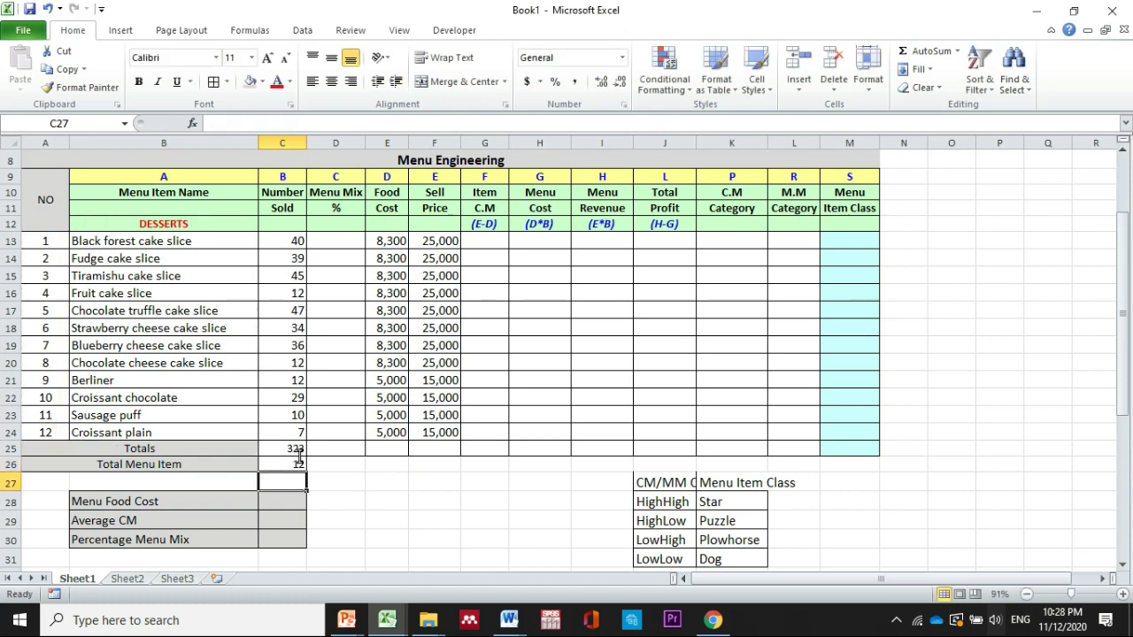
Step: Apply the grey fill to the Totals and Total Menu Item values in C25:C26
{"action": "left_click_drag", "start_coordinate": [298, 449], "coordinate": [299, 464]}
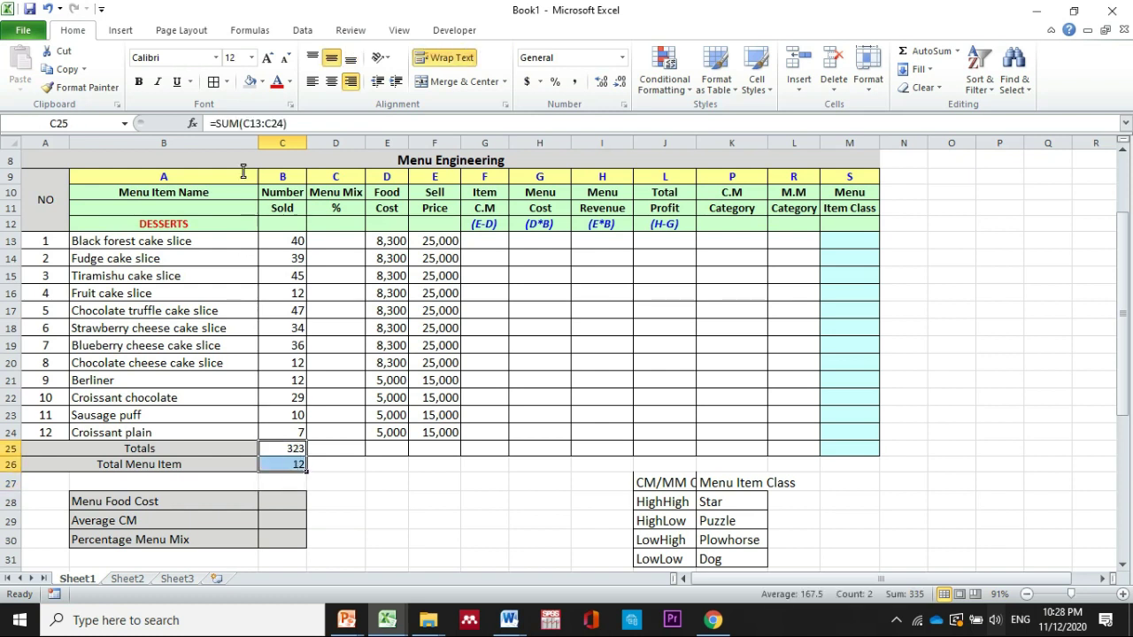
{"action": "left_click", "coordinate": [251, 83]}
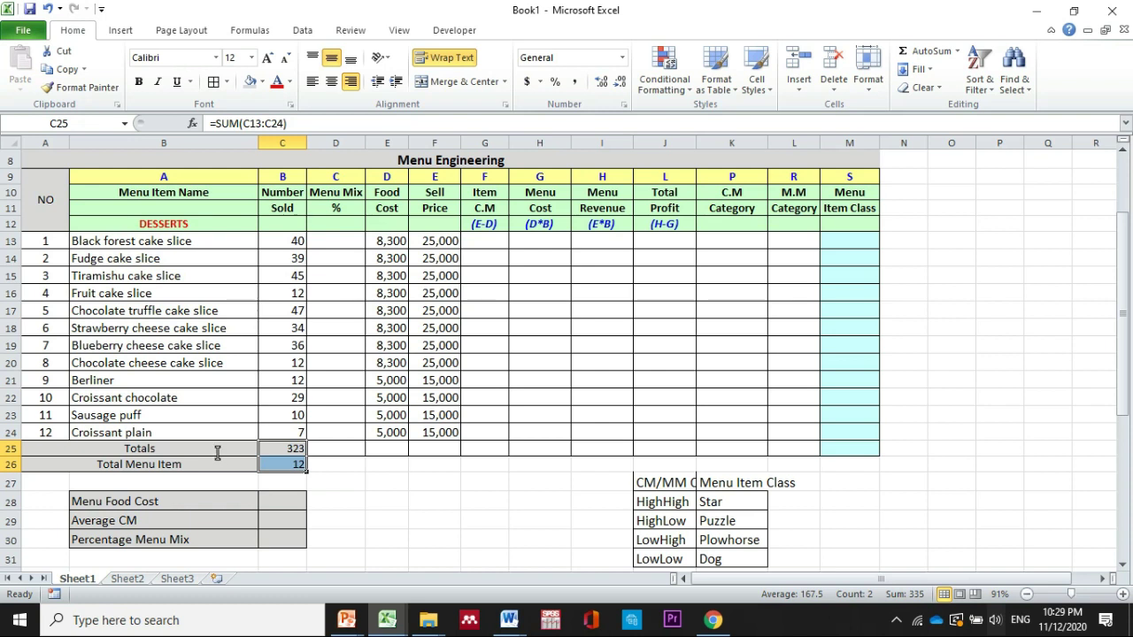
{"action": "left_click", "coordinate": [217, 451]}
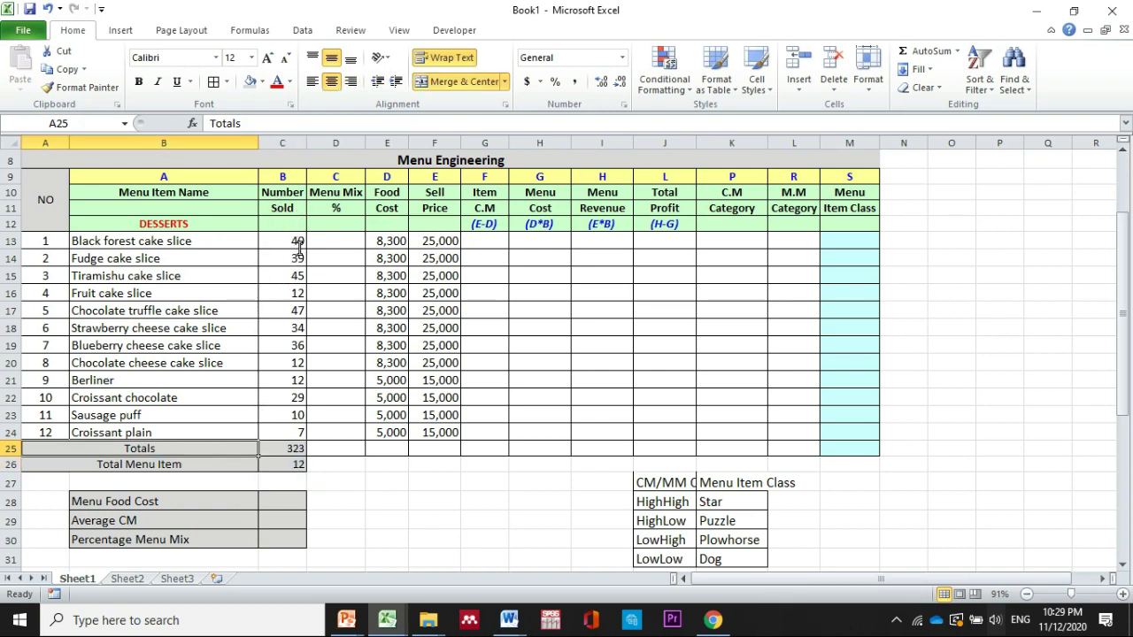
Step: Calculate the Menu Mix % of the Black forest cake slice in D13 with =C13/C25
{"action": "double_click", "coordinate": [359, 243]}
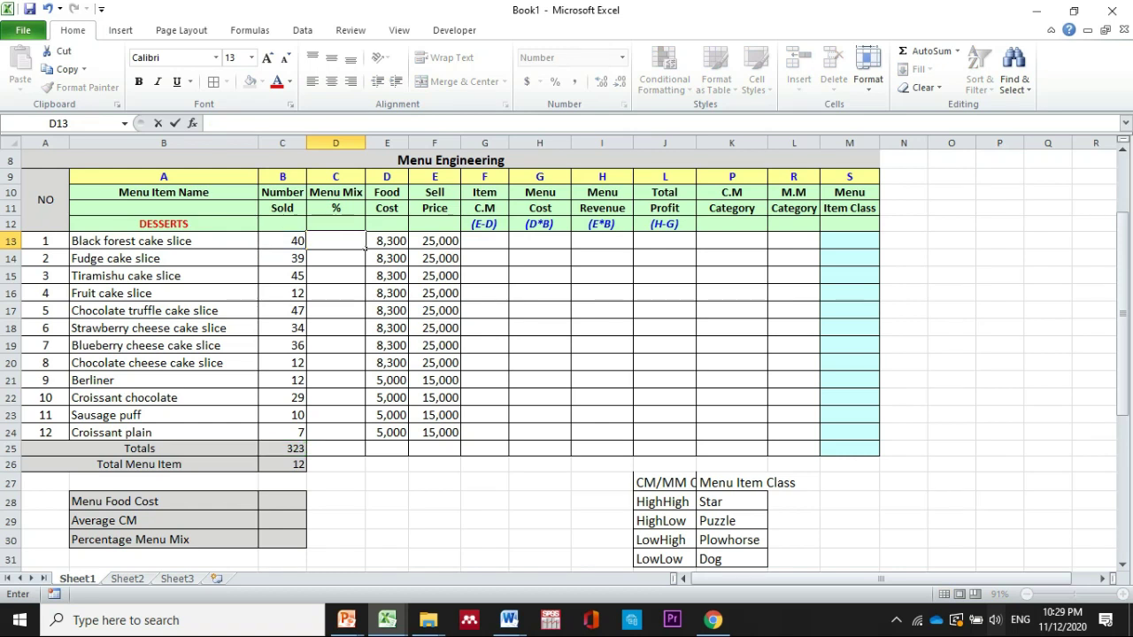
{"action": "type", "text": "="}
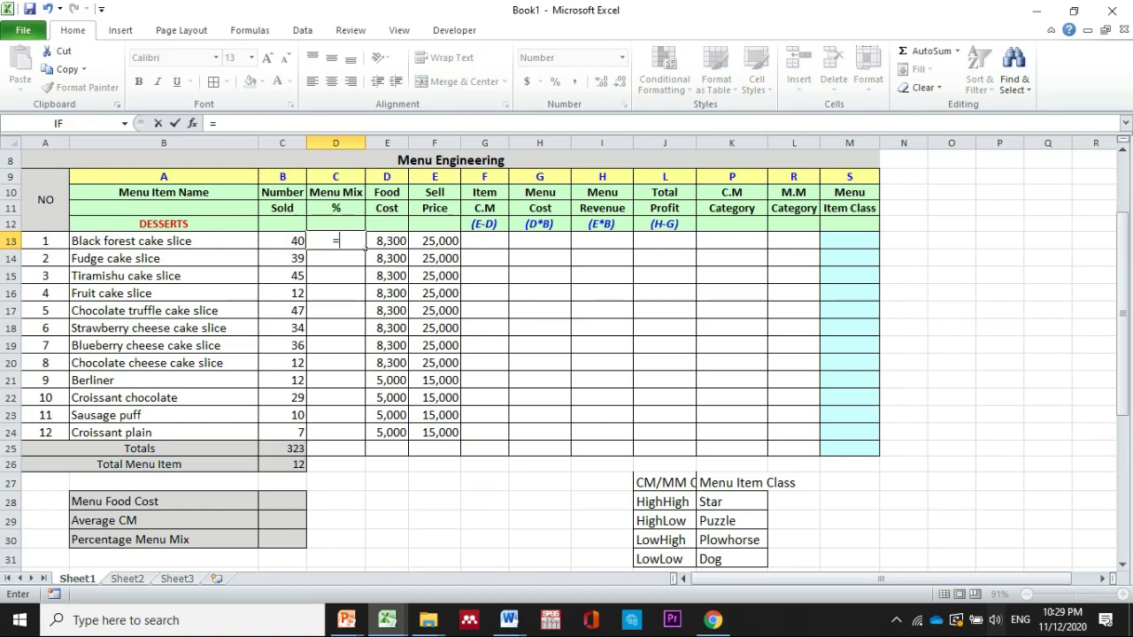
{"action": "left_click", "coordinate": [292, 240]}
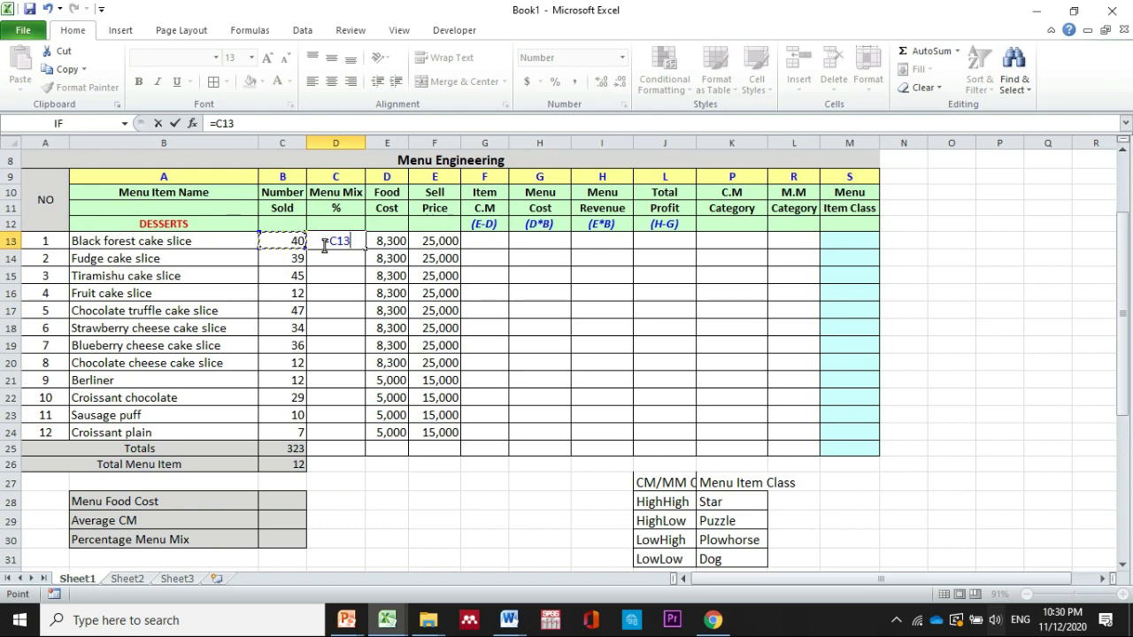
{"action": "type", "text": "/"}
{"action": "left_click", "coordinate": [288, 450]}
{"action": "key", "text": "Return"}
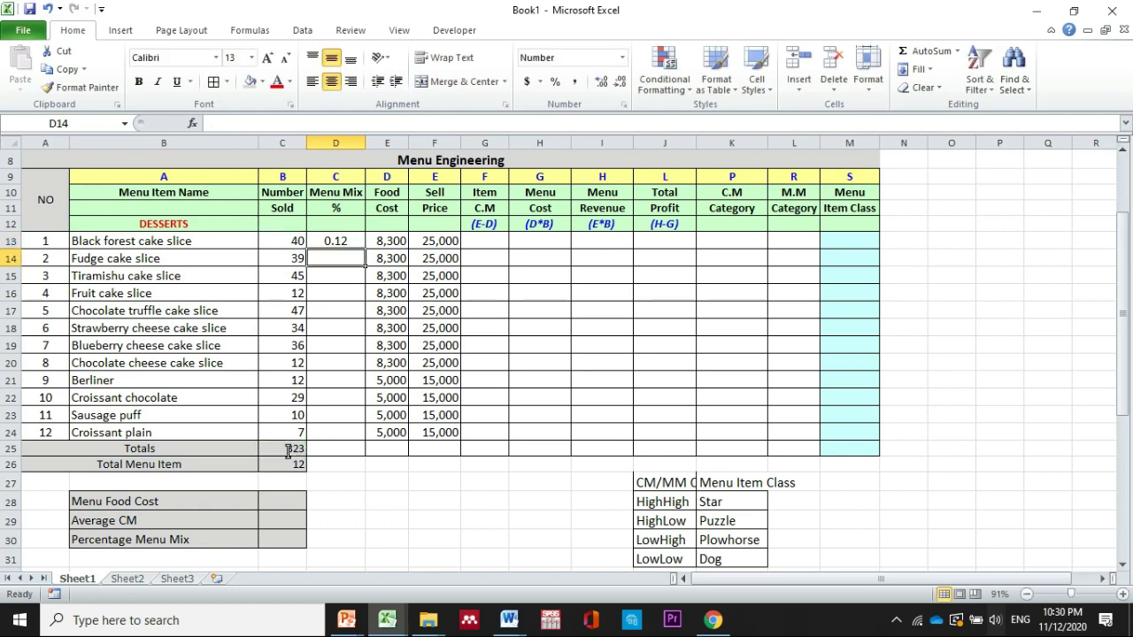
Step: Format the Menu Mix % value in D13 as a percentage
{"action": "left_click", "coordinate": [350, 242]}
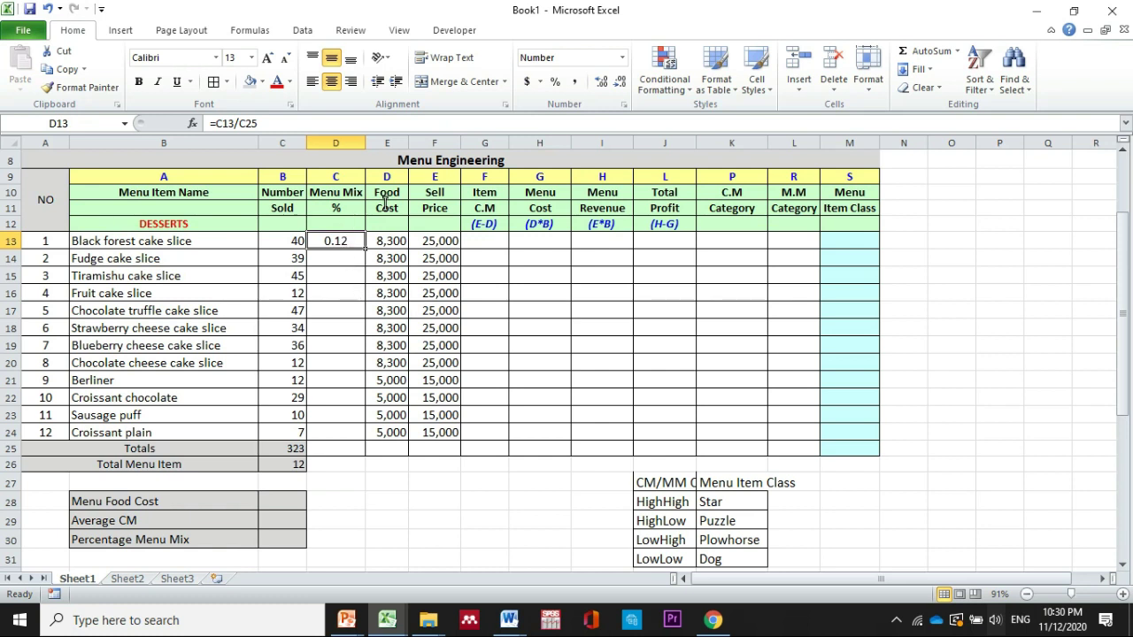
{"action": "left_click", "coordinate": [555, 84]}
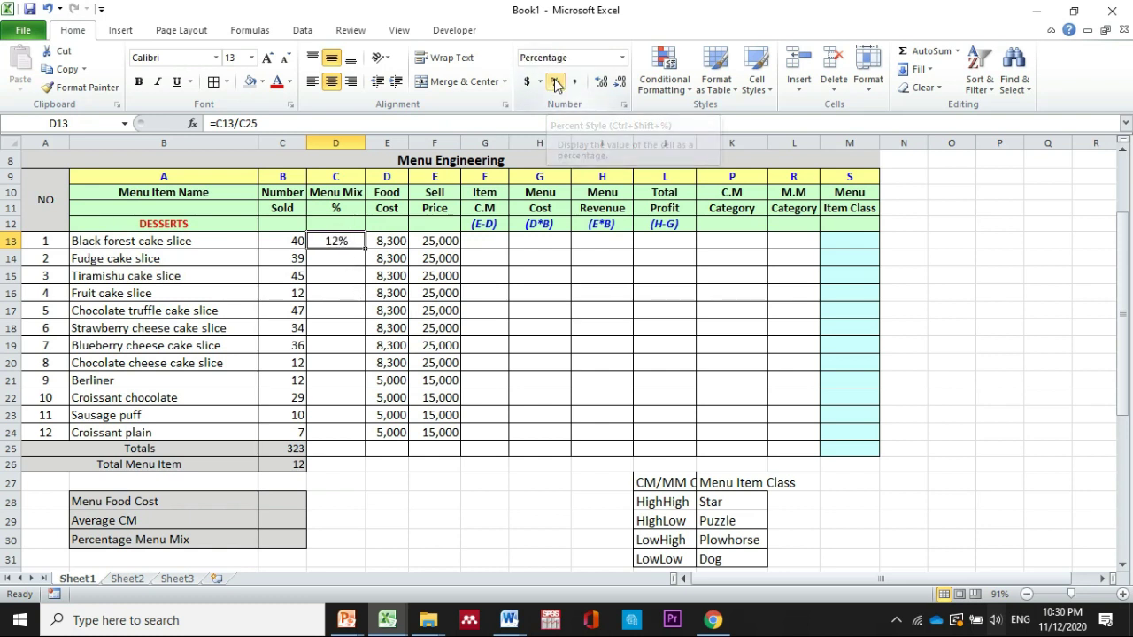
{"action": "left_click", "coordinate": [347, 288]}
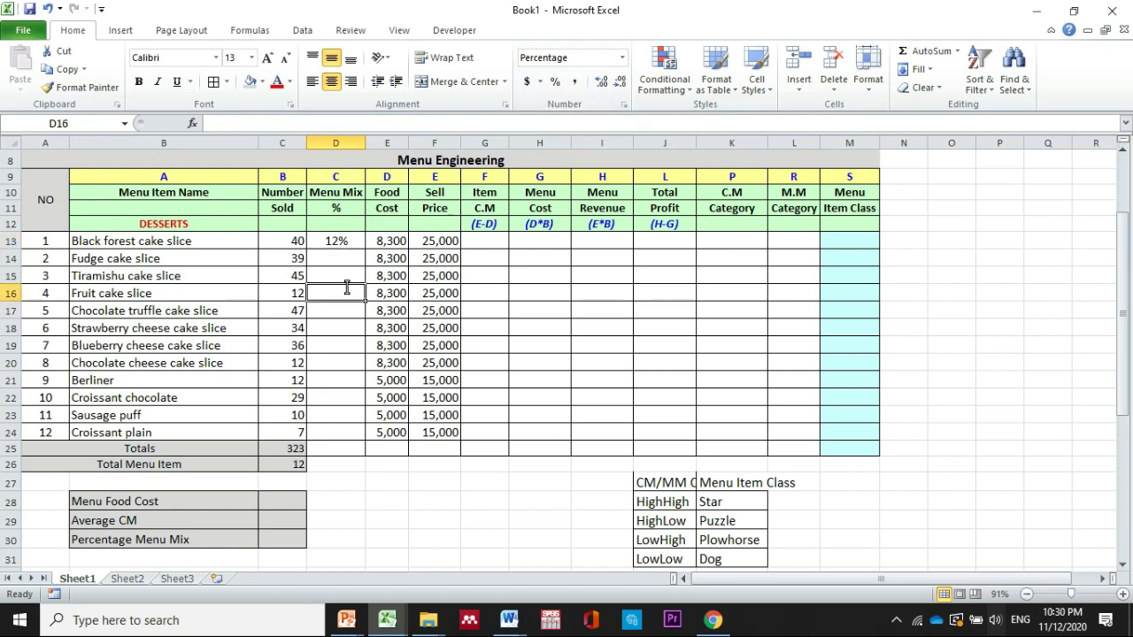
Step: Try to fill the Menu Mix % formula from D13 down to D18, and undo the fill
{"action": "left_click", "coordinate": [345, 245]}
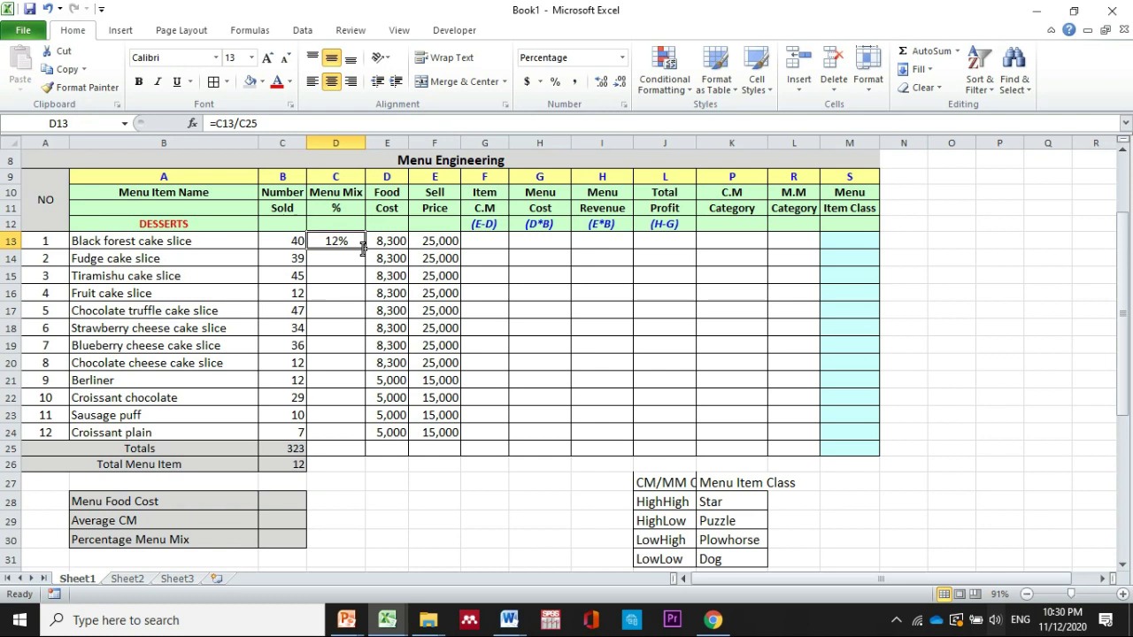
{"action": "left_click_drag", "start_coordinate": [362, 249], "coordinate": [364, 335]}
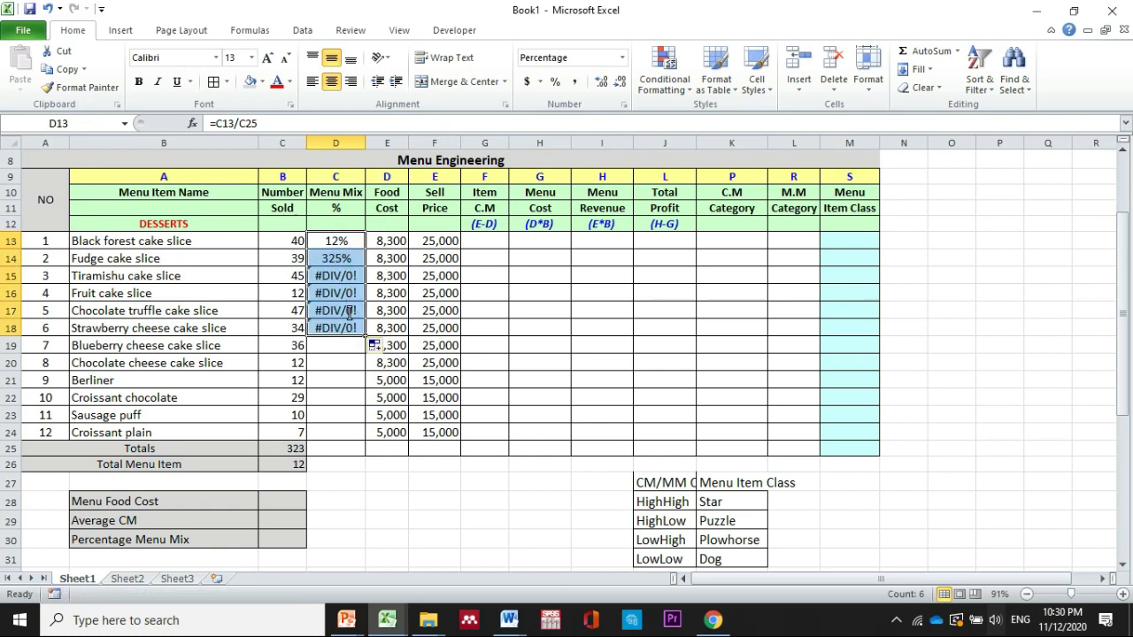
{"action": "key", "text": "ctrl+z"}
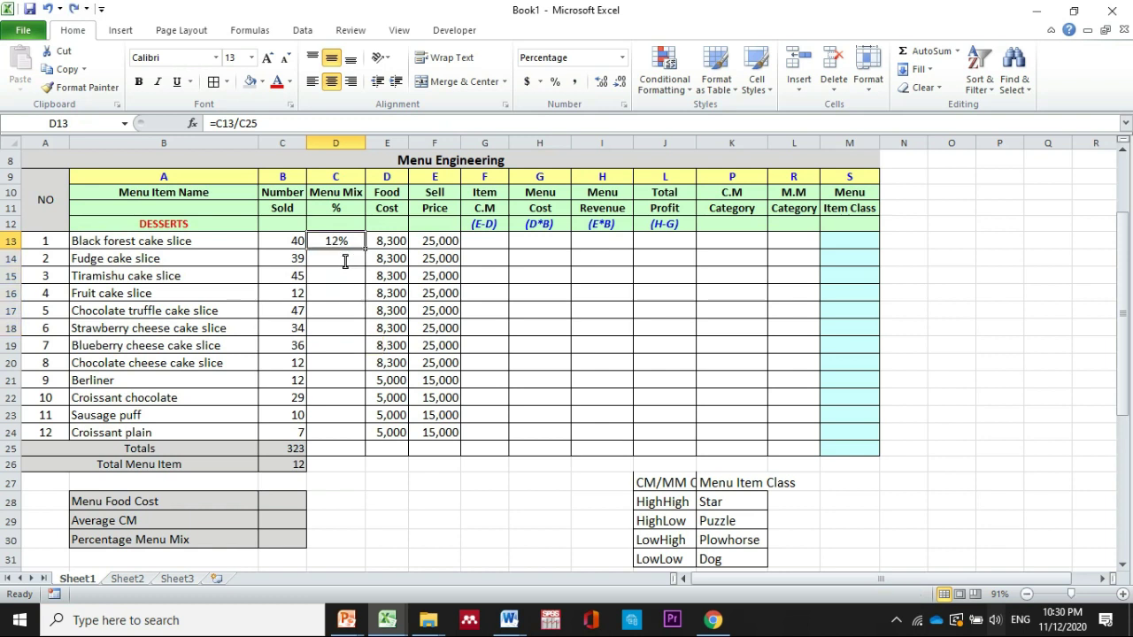
Step: Change the Menu Mix % formula in D13 to =C13/$C$25 and fill it down through D24
{"action": "left_click", "coordinate": [293, 124]}
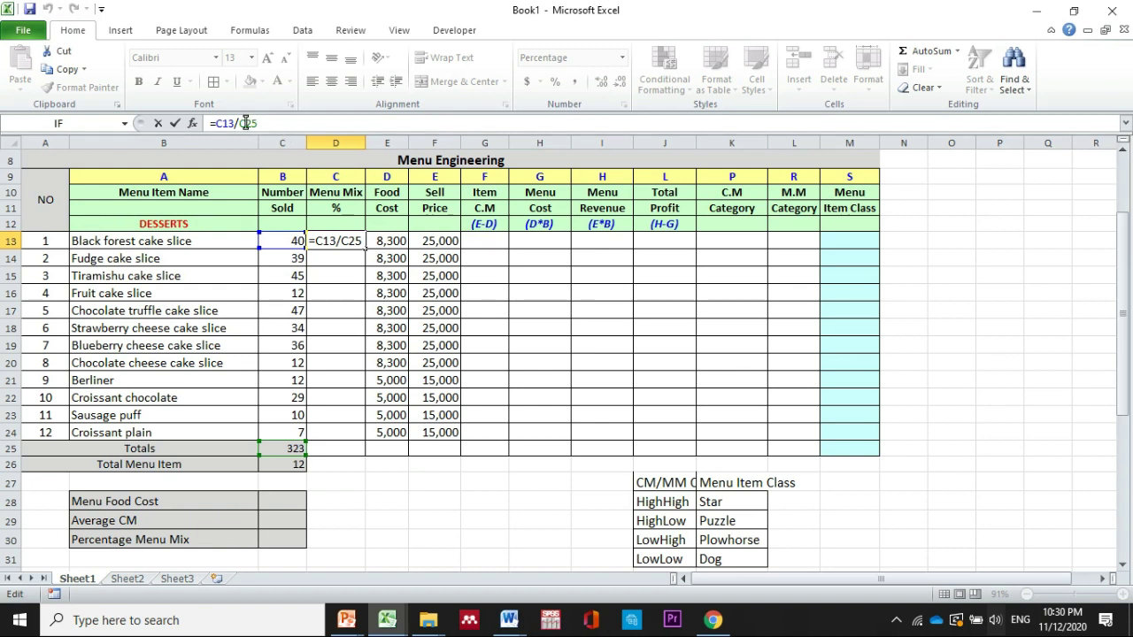
{"action": "left_click", "coordinate": [245, 123]}
{"action": "key", "text": "F4"}
{"action": "key", "text": "Return"}
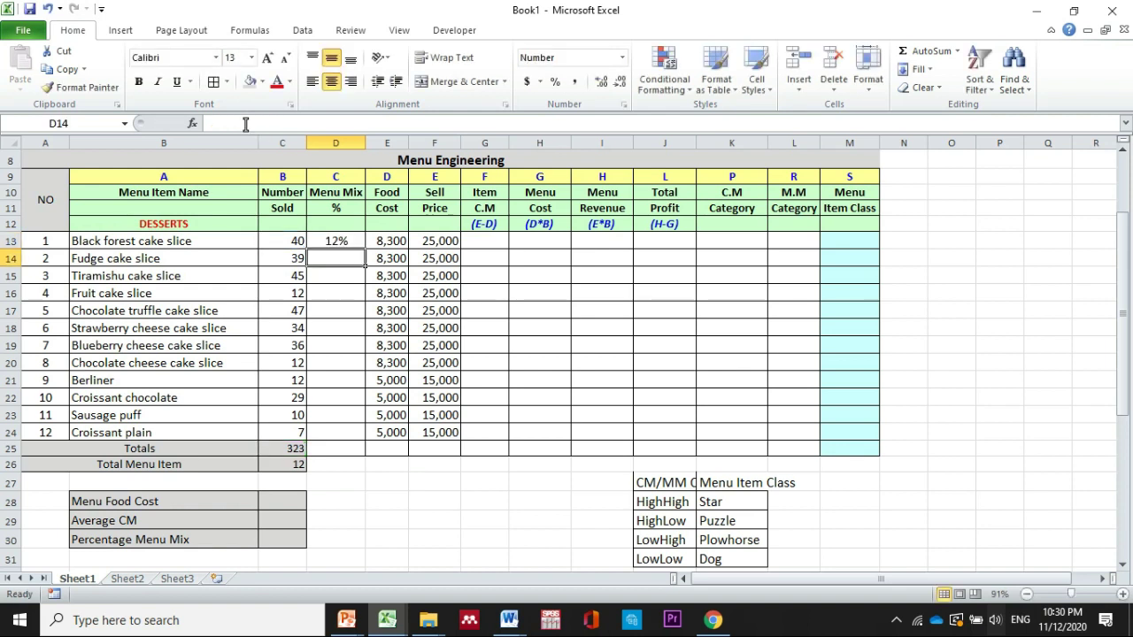
{"action": "left_click", "coordinate": [356, 246]}
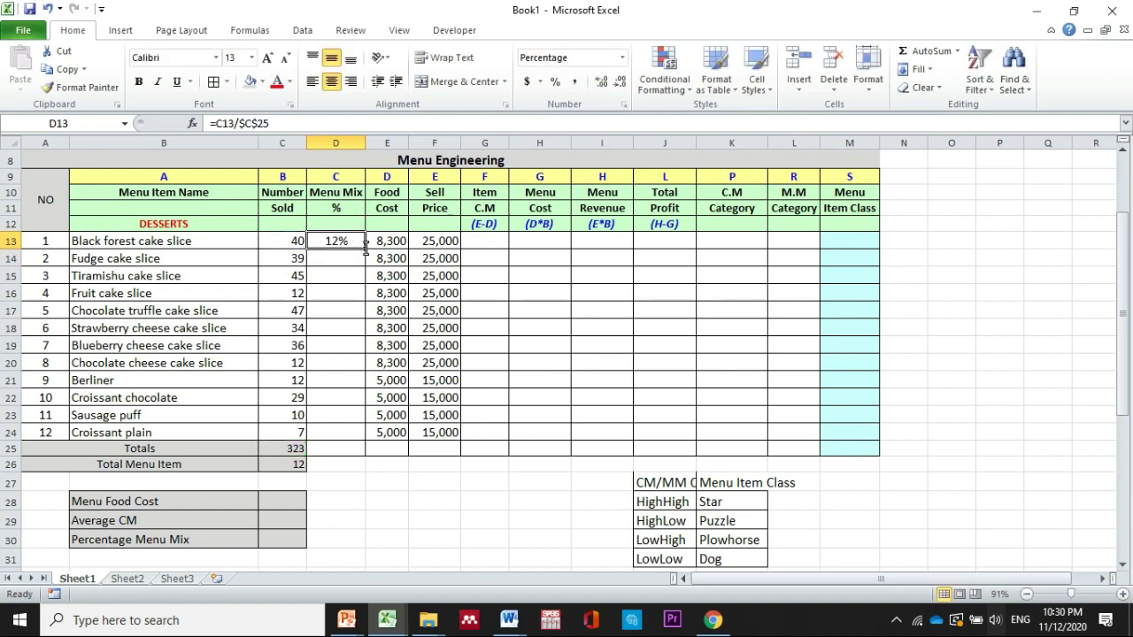
{"action": "left_click_drag", "start_coordinate": [364, 250], "coordinate": [358, 439]}
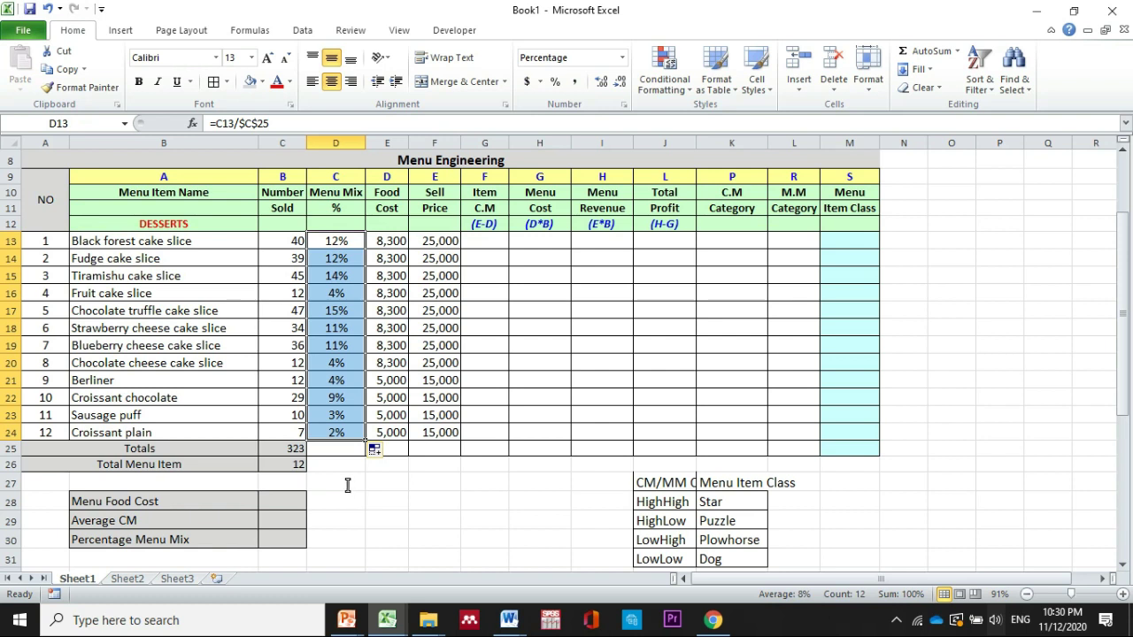
Step: Extend the Number Sold total formula from C25 across to D25 to total the Menu Mix % column
{"action": "left_click", "coordinate": [338, 450]}
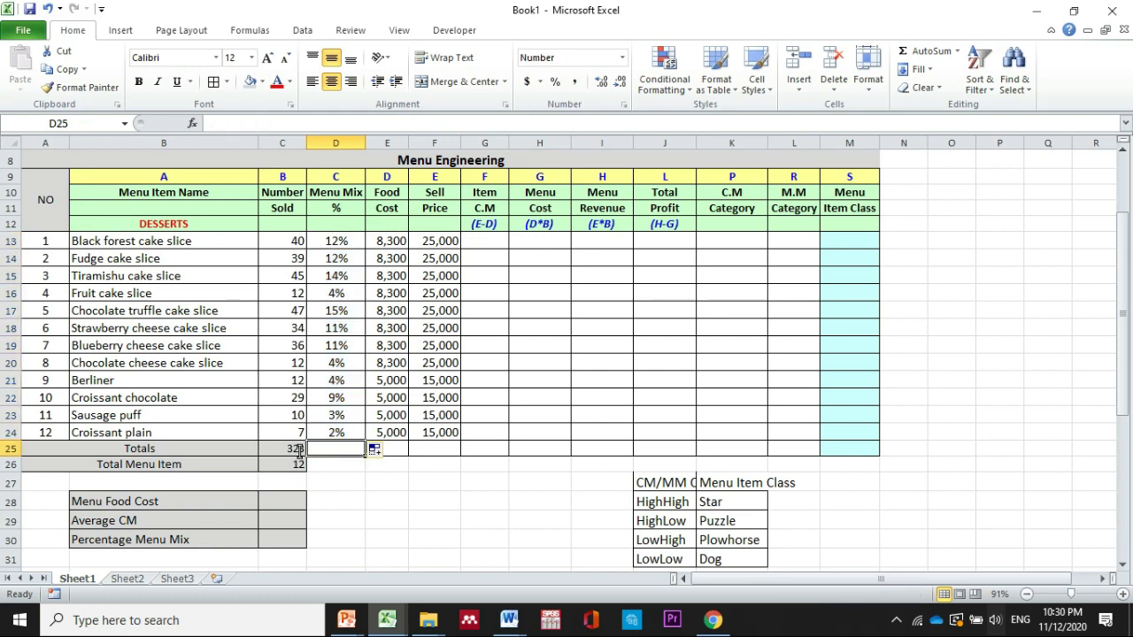
{"action": "left_click", "coordinate": [301, 450]}
{"action": "left_click", "coordinate": [334, 450]}
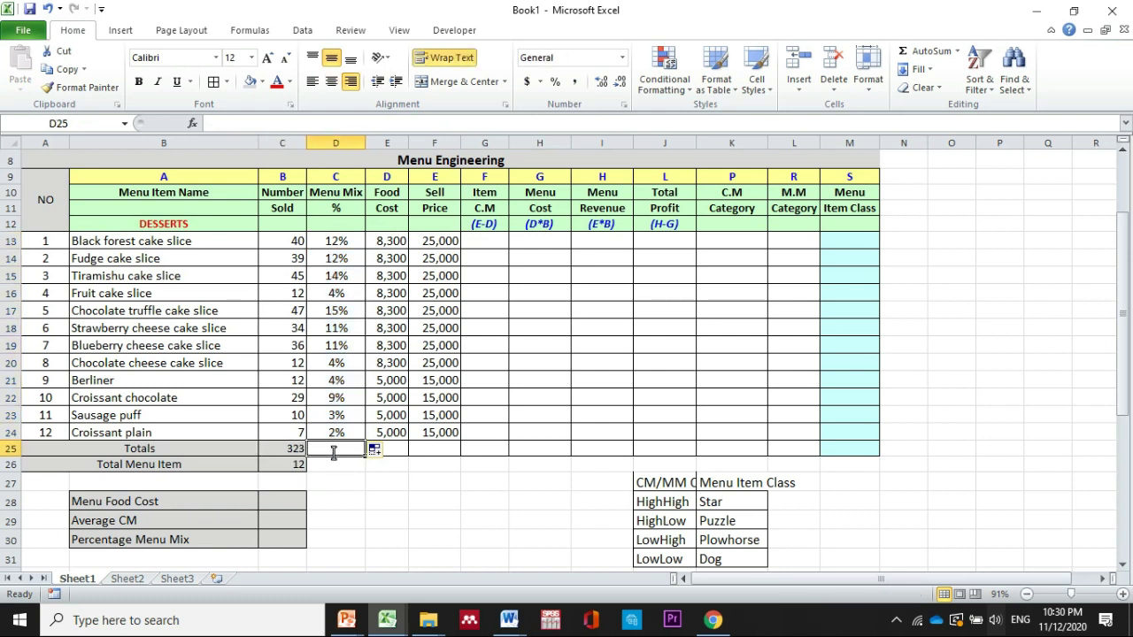
{"action": "left_click", "coordinate": [299, 452]}
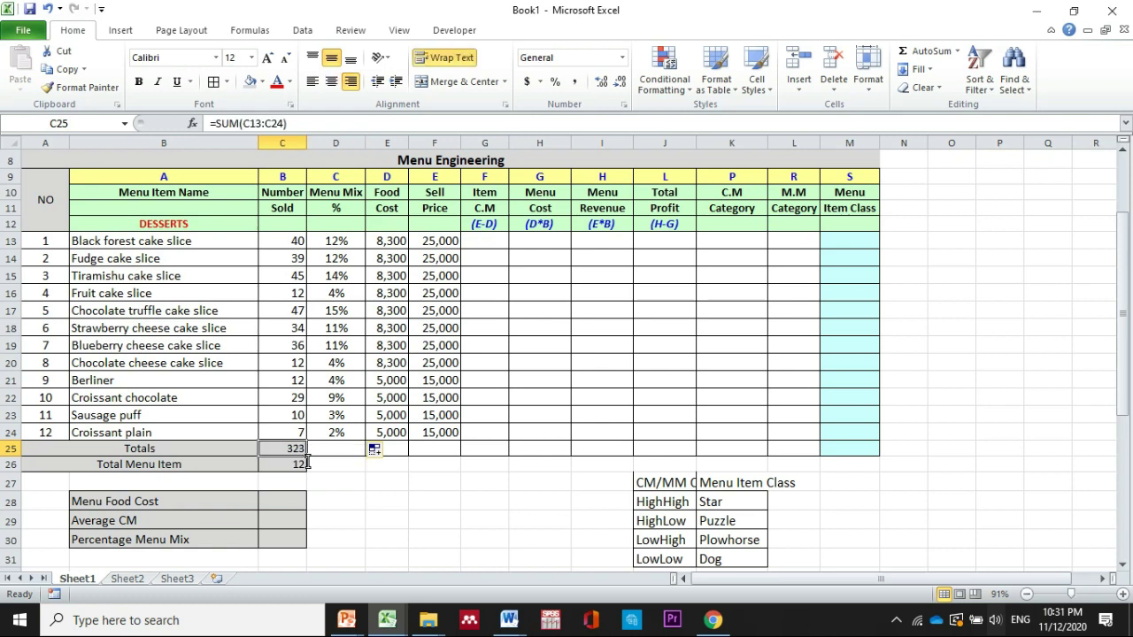
{"action": "left_click_drag", "start_coordinate": [306, 456], "coordinate": [357, 454]}
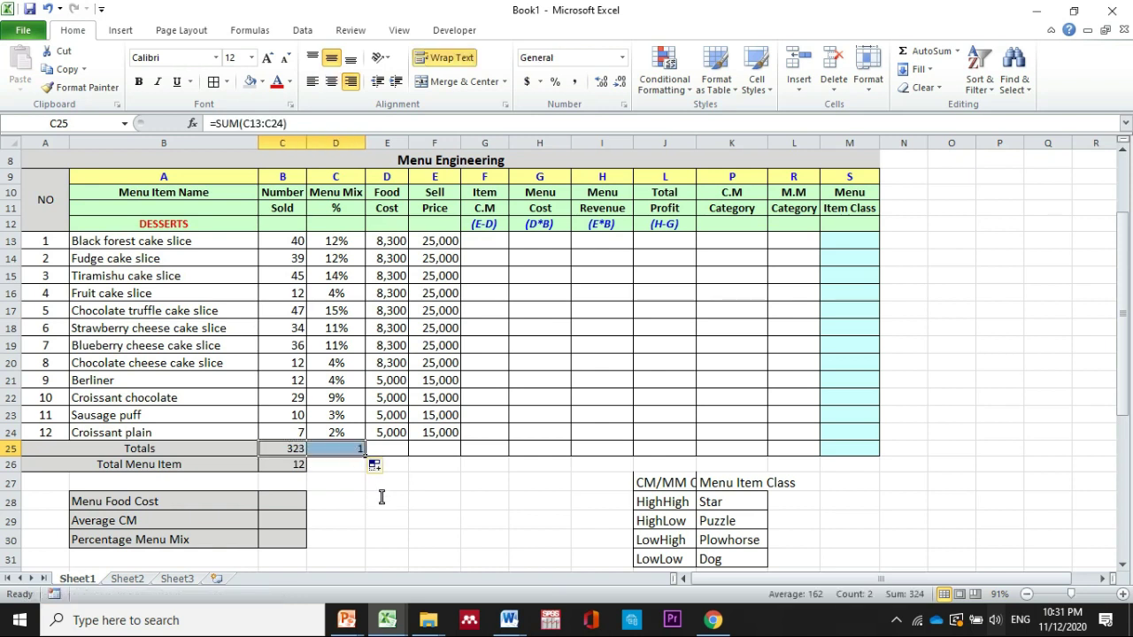
Step: Format the Menu Mix % total in D25 as a percentage and centre it horizontally
{"action": "left_click", "coordinate": [348, 450]}
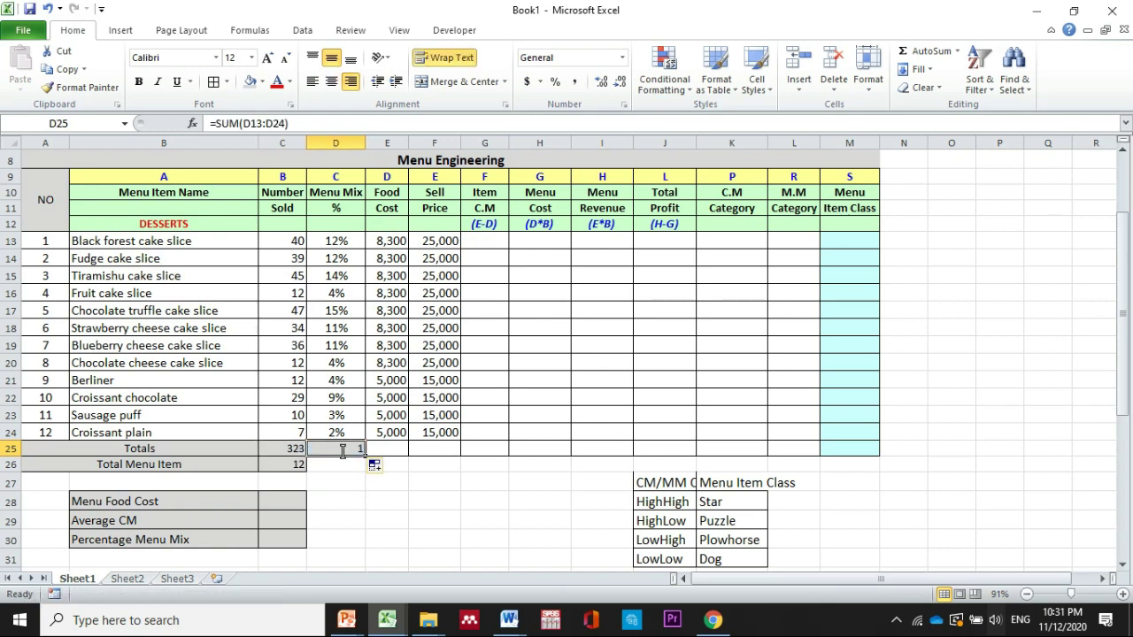
{"action": "left_click", "coordinate": [555, 81]}
{"action": "left_click", "coordinate": [425, 505]}
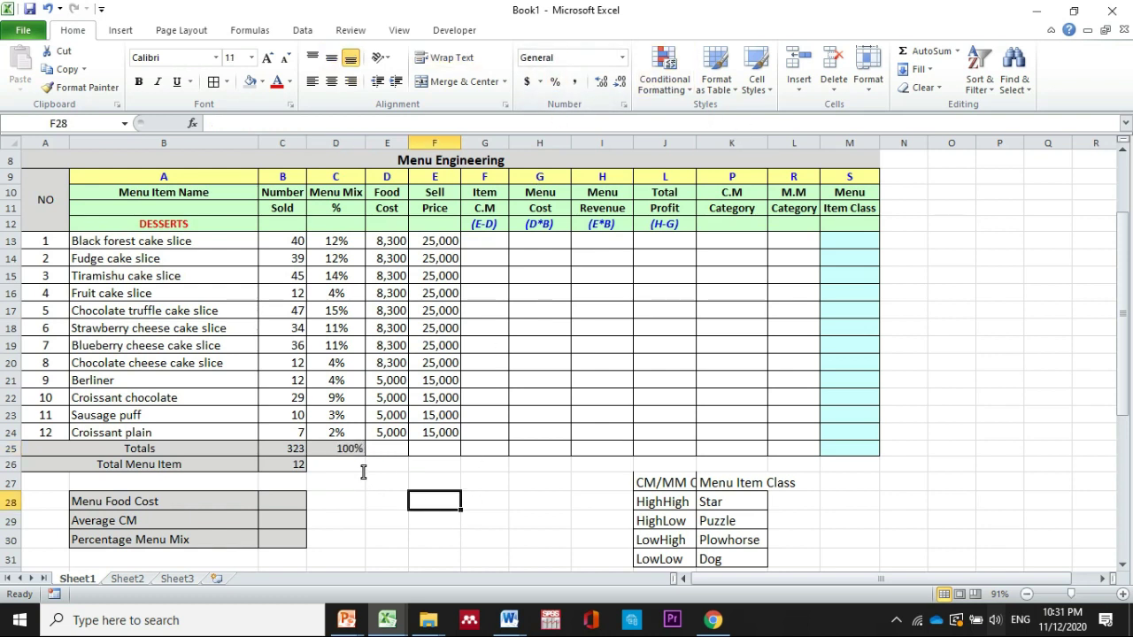
{"action": "left_click", "coordinate": [356, 451]}
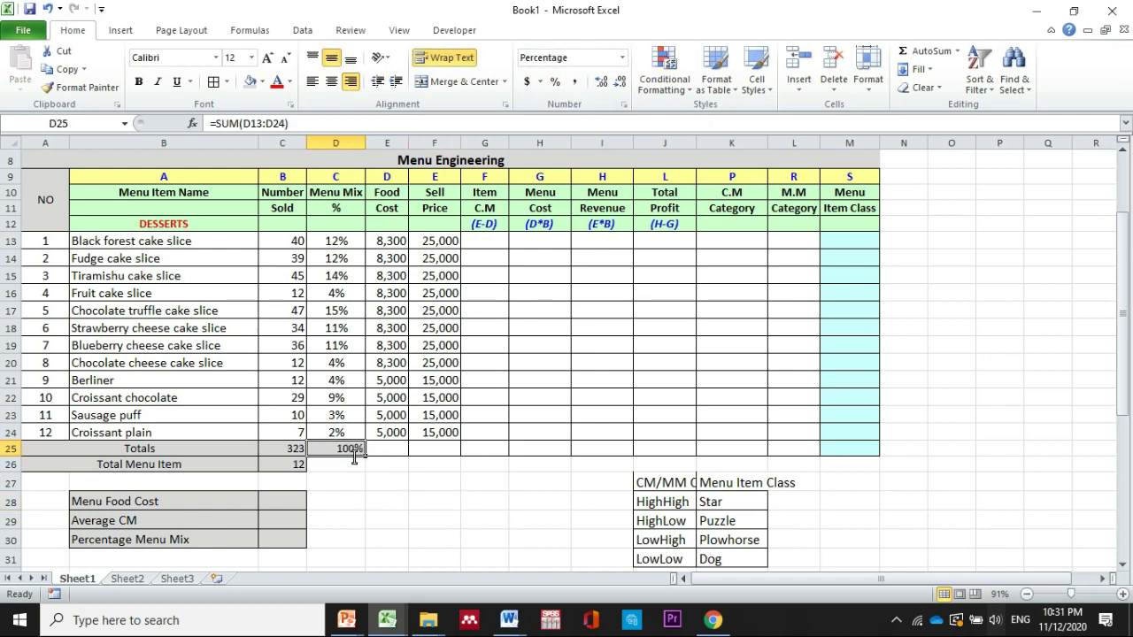
{"action": "left_click", "coordinate": [331, 80]}
{"action": "left_click", "coordinate": [415, 513]}
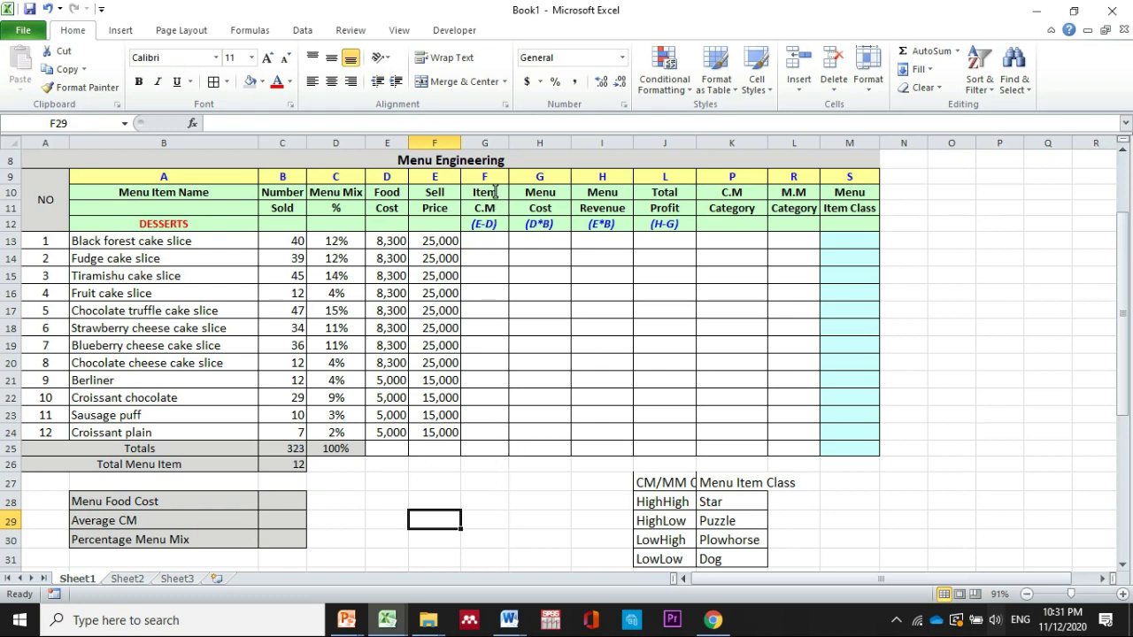
Step: Calculate Item C.M in G13 with =F13-E13 and fill the formula down through G24
{"action": "left_click", "coordinate": [491, 243]}
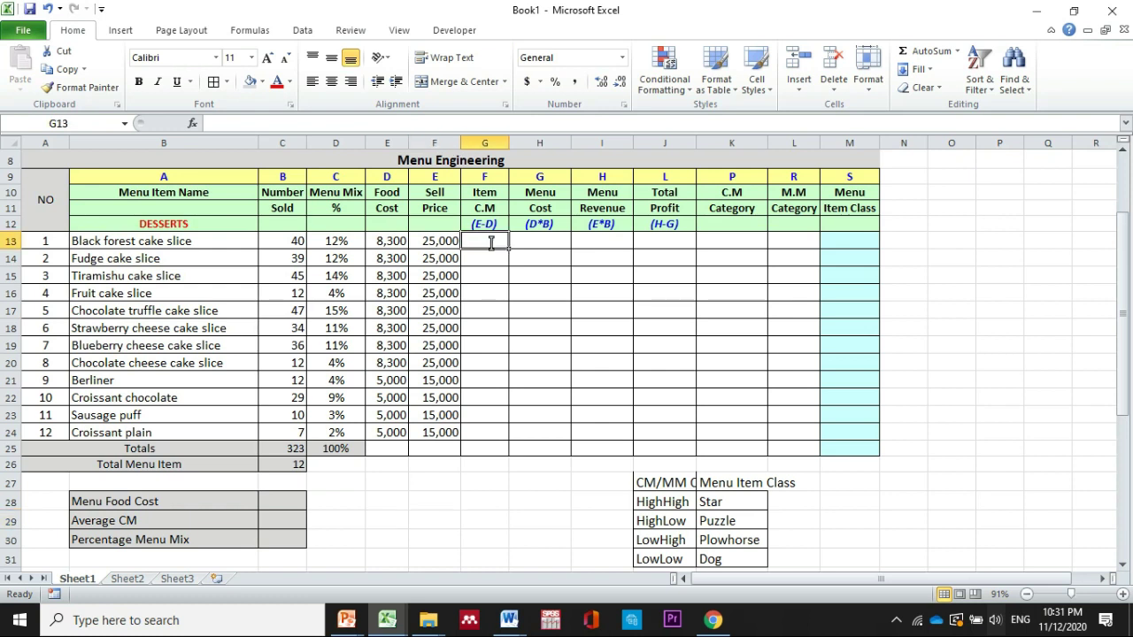
{"action": "type", "text": "="}
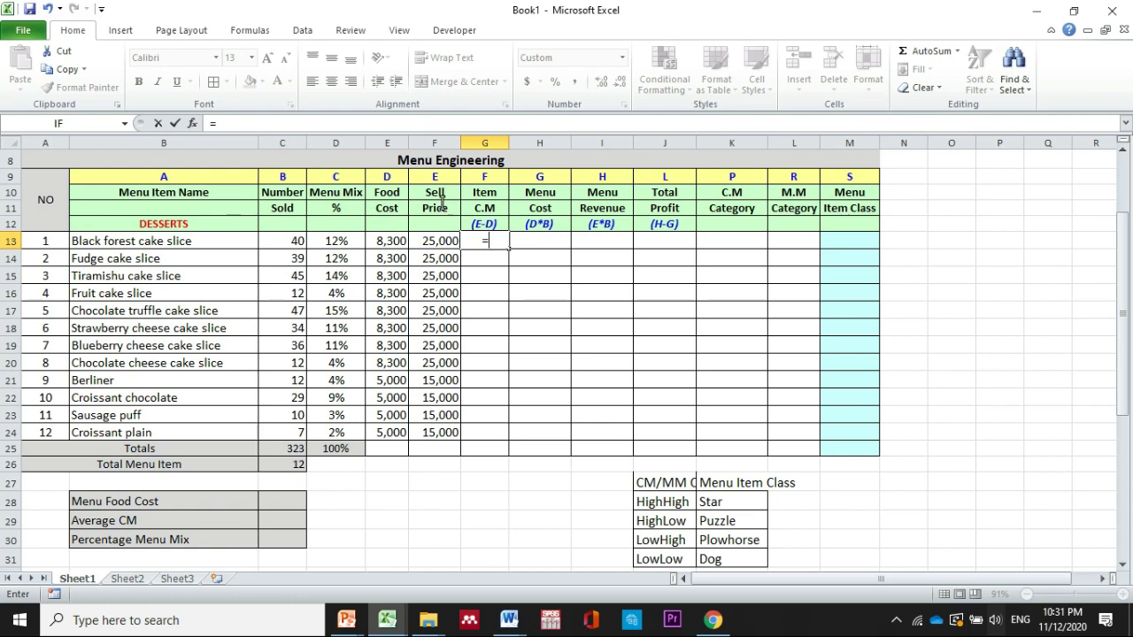
{"action": "left_click", "coordinate": [440, 241]}
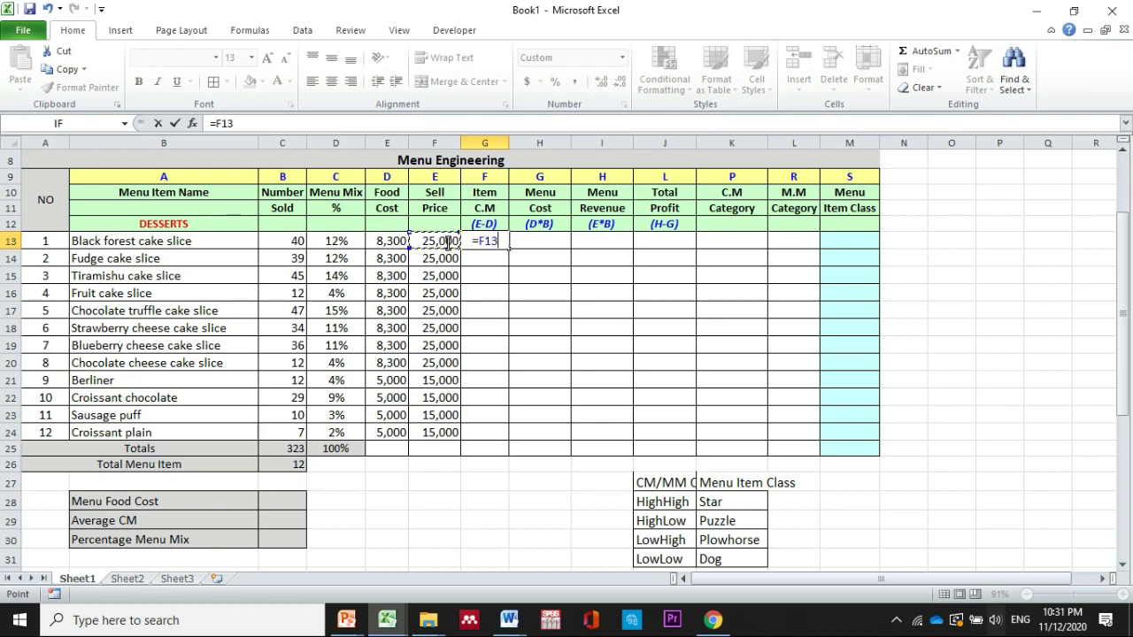
{"action": "type", "text": "-"}
{"action": "left_click", "coordinate": [394, 244]}
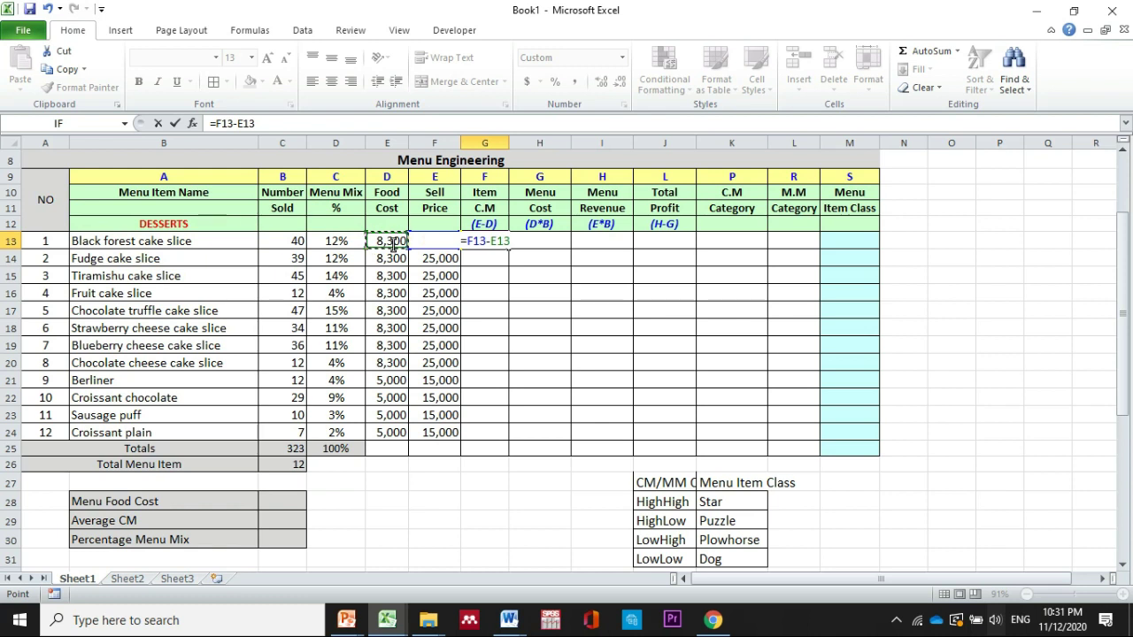
{"action": "key", "text": "Return"}
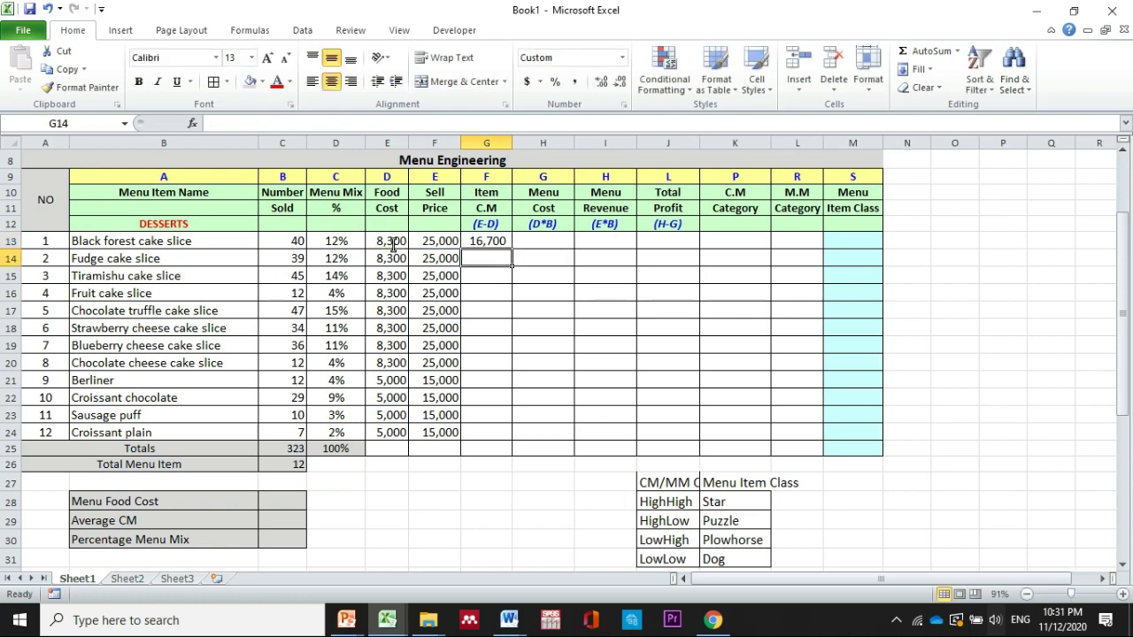
{"action": "left_click", "coordinate": [497, 240]}
{"action": "left_click_drag", "start_coordinate": [510, 250], "coordinate": [509, 435]}
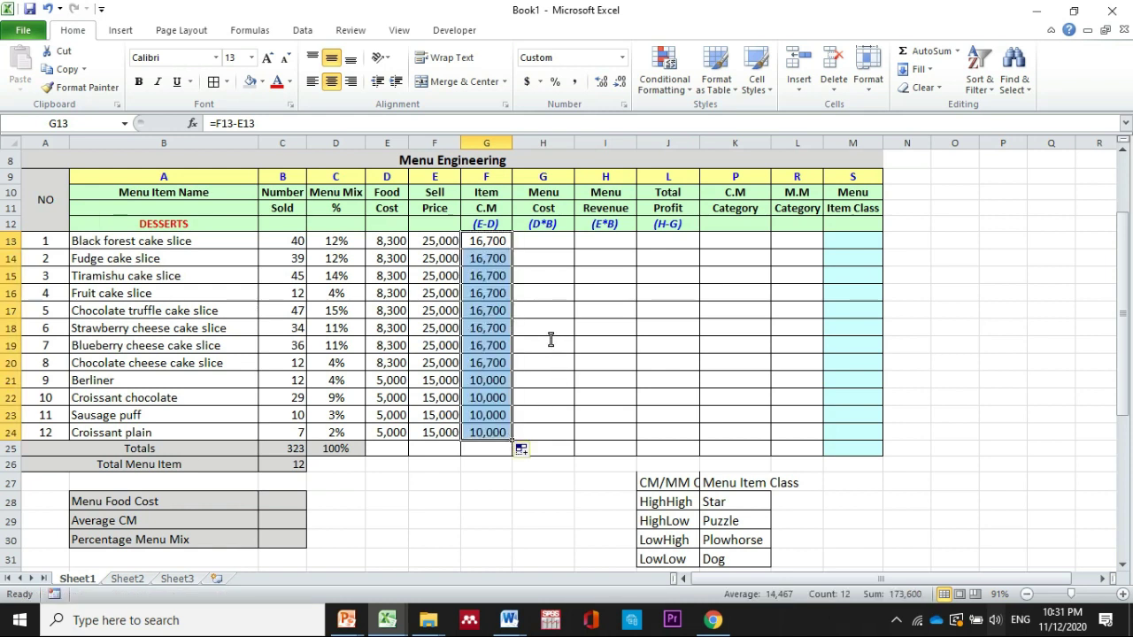
Step: Calculate Menu Cost in H13 with =E13*C13 and fill the formula down through H24
{"action": "left_click", "coordinate": [541, 248]}
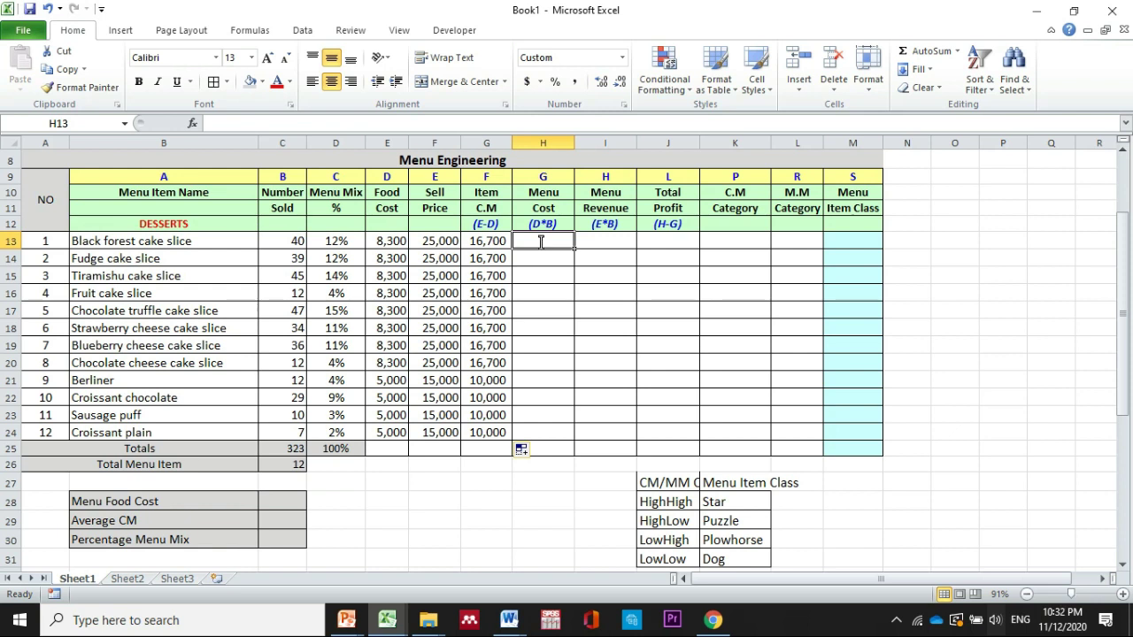
{"action": "type", "text": "="}
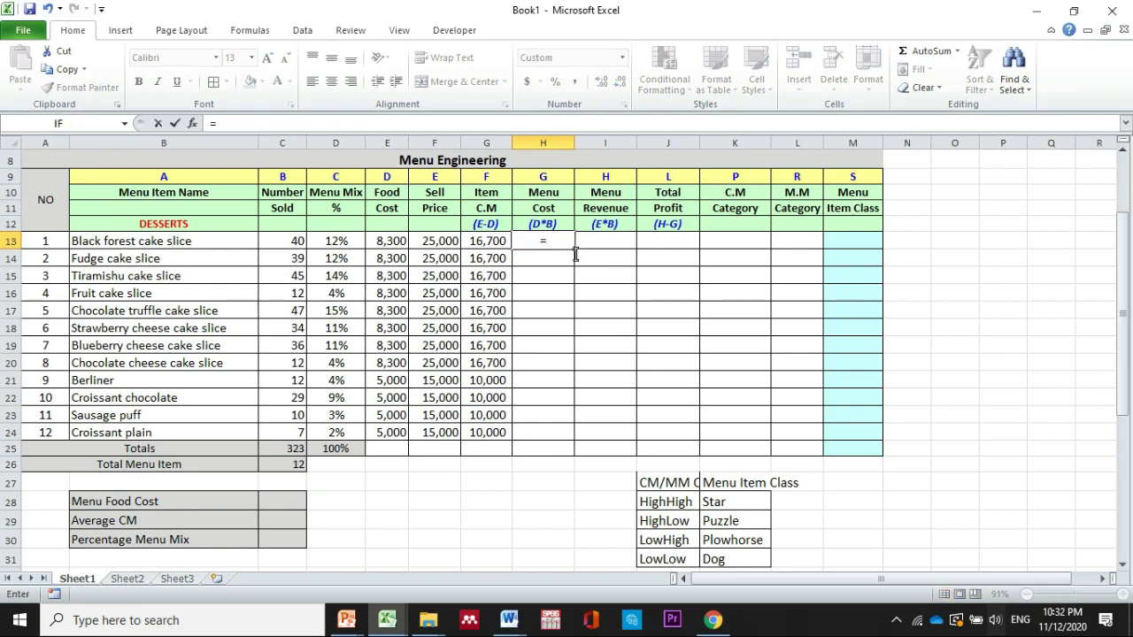
{"action": "left_click", "coordinate": [391, 246]}
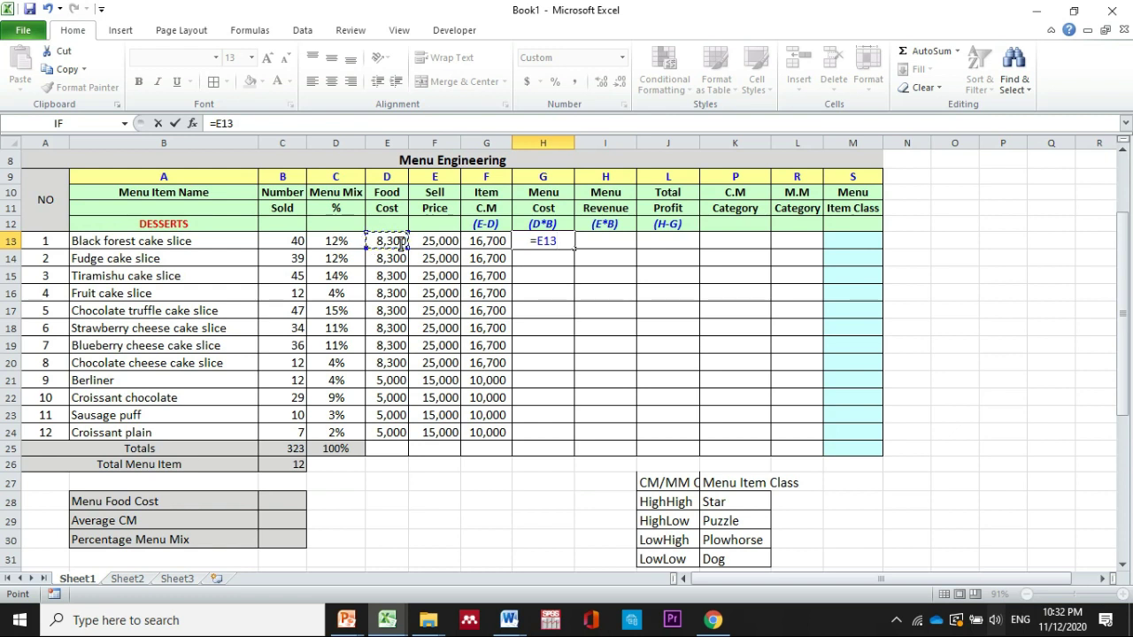
{"action": "type", "text": "*"}
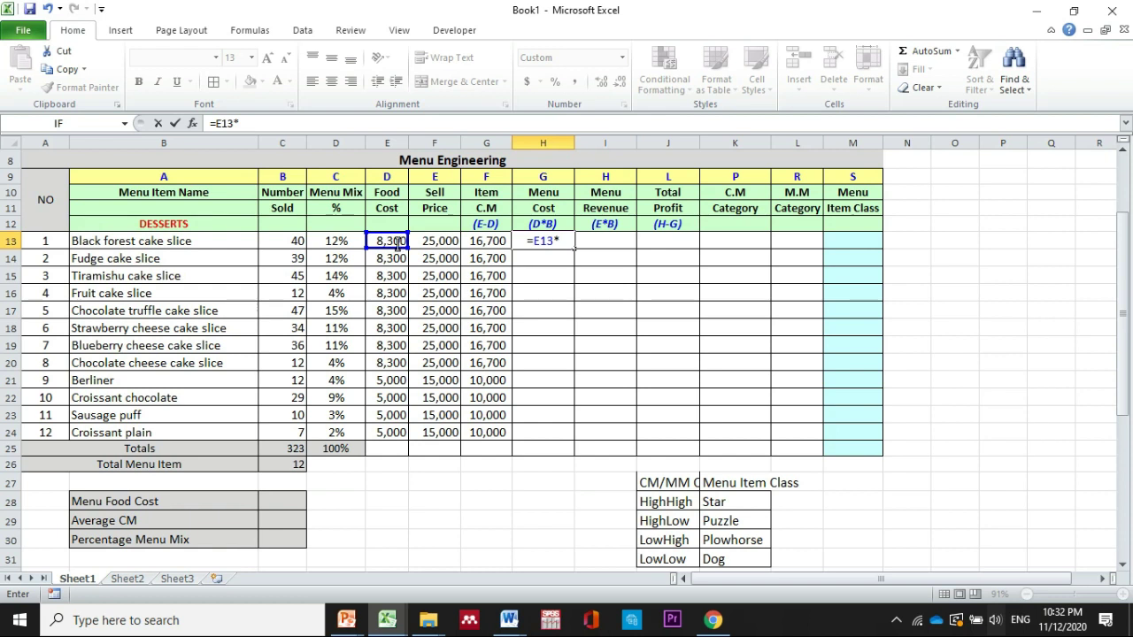
{"action": "left_click", "coordinate": [286, 243]}
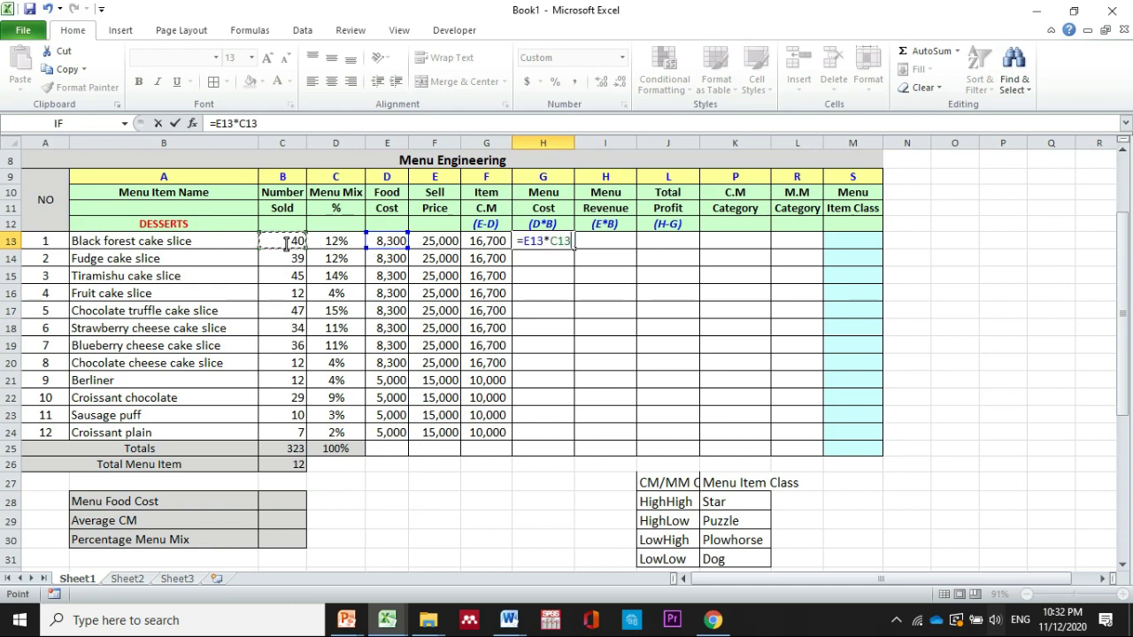
{"action": "key", "text": "Return"}
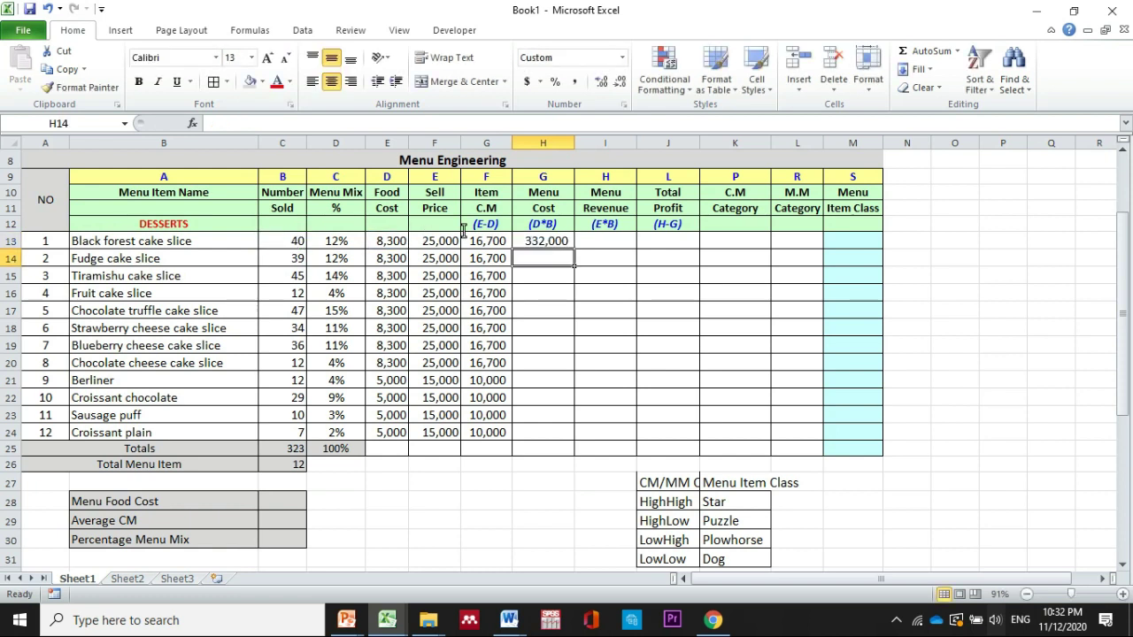
{"action": "left_click", "coordinate": [565, 237]}
{"action": "left_click_drag", "start_coordinate": [574, 250], "coordinate": [560, 435]}
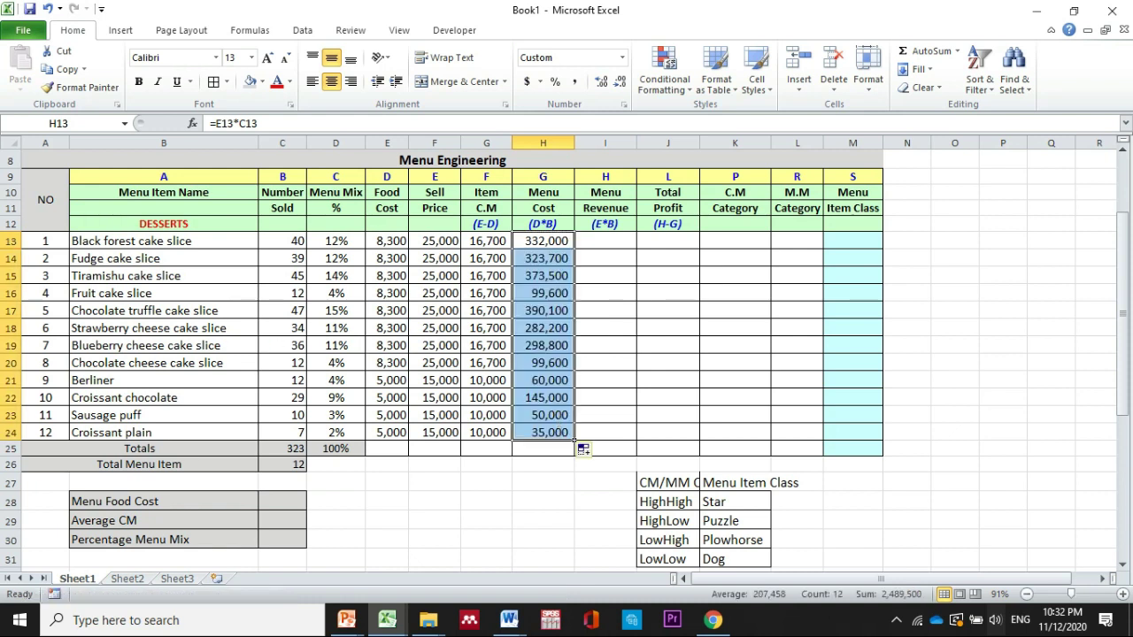
Step: Calculate Menu Revenue in I13 with =F13*C13 and fill the formula down through I24
{"action": "left_click", "coordinate": [615, 247]}
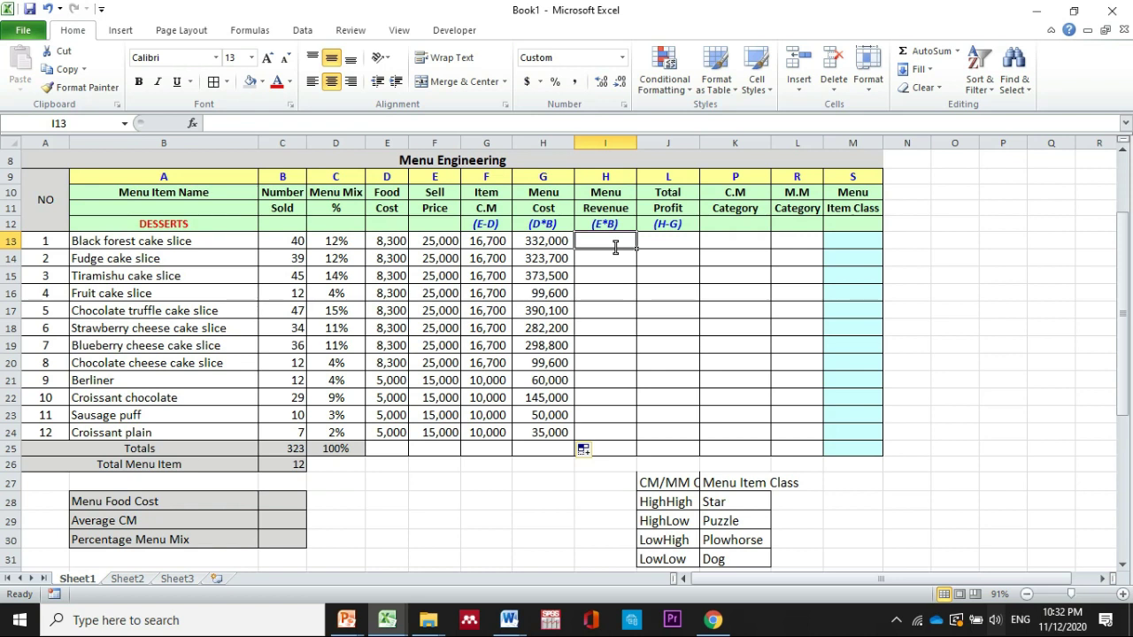
{"action": "type", "text": "="}
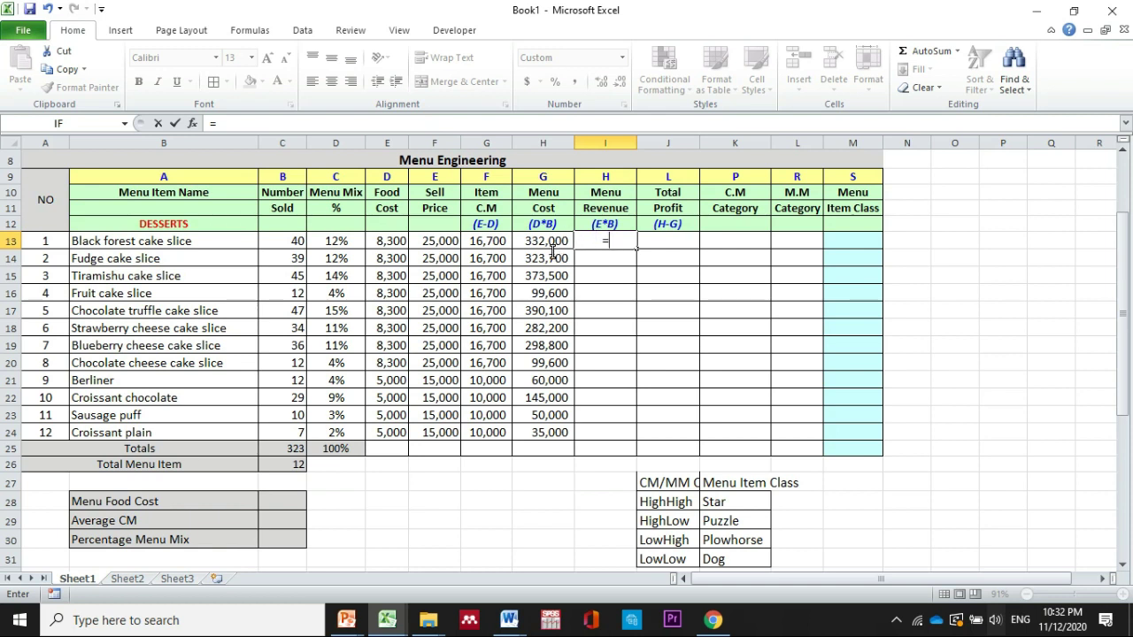
{"action": "left_click", "coordinate": [441, 244]}
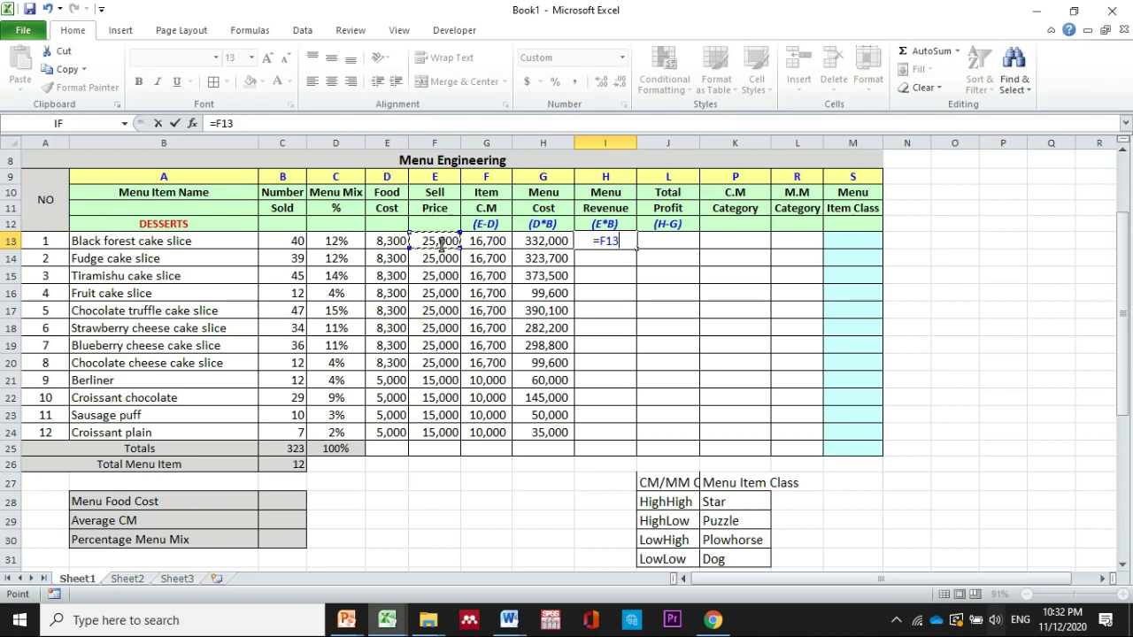
{"action": "type", "text": "*"}
{"action": "left_click", "coordinate": [284, 241]}
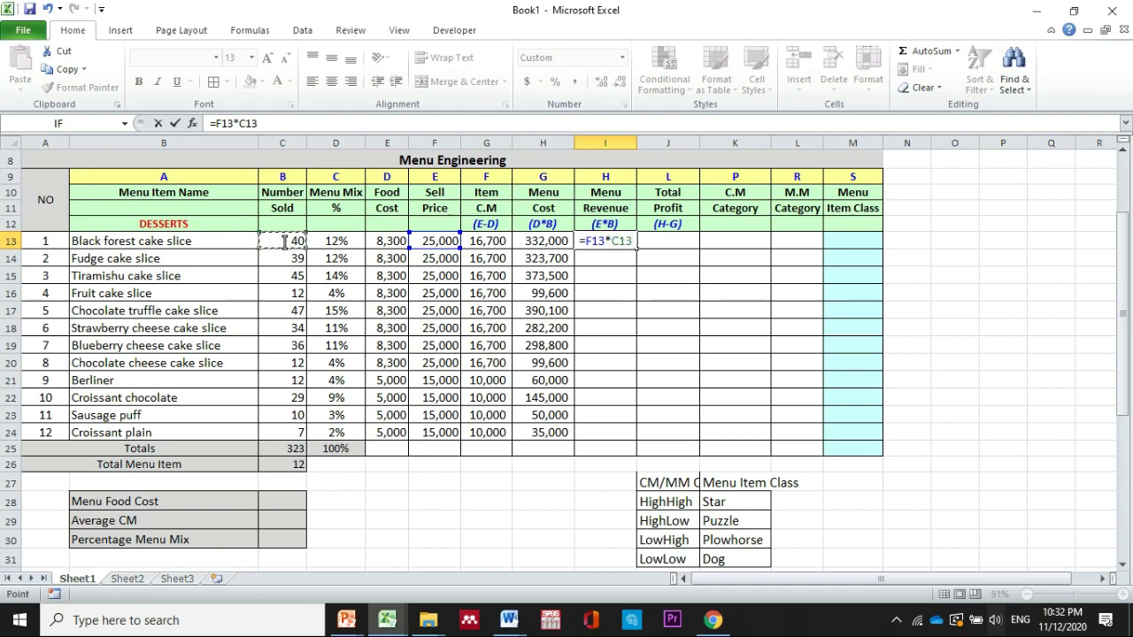
{"action": "key", "text": "Return"}
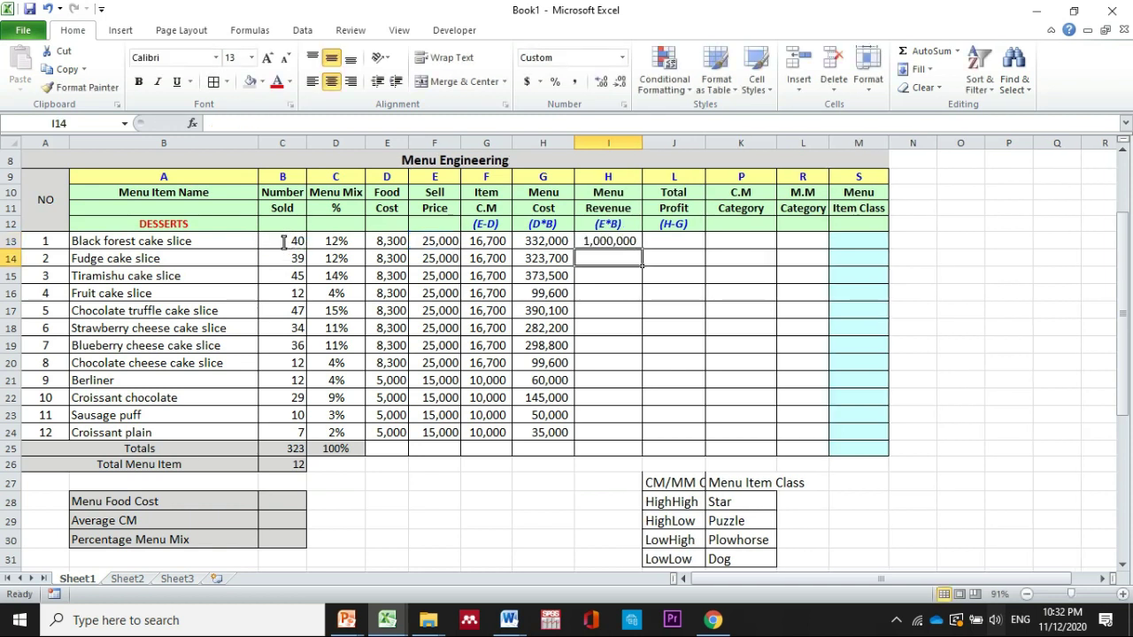
{"action": "left_click", "coordinate": [615, 241]}
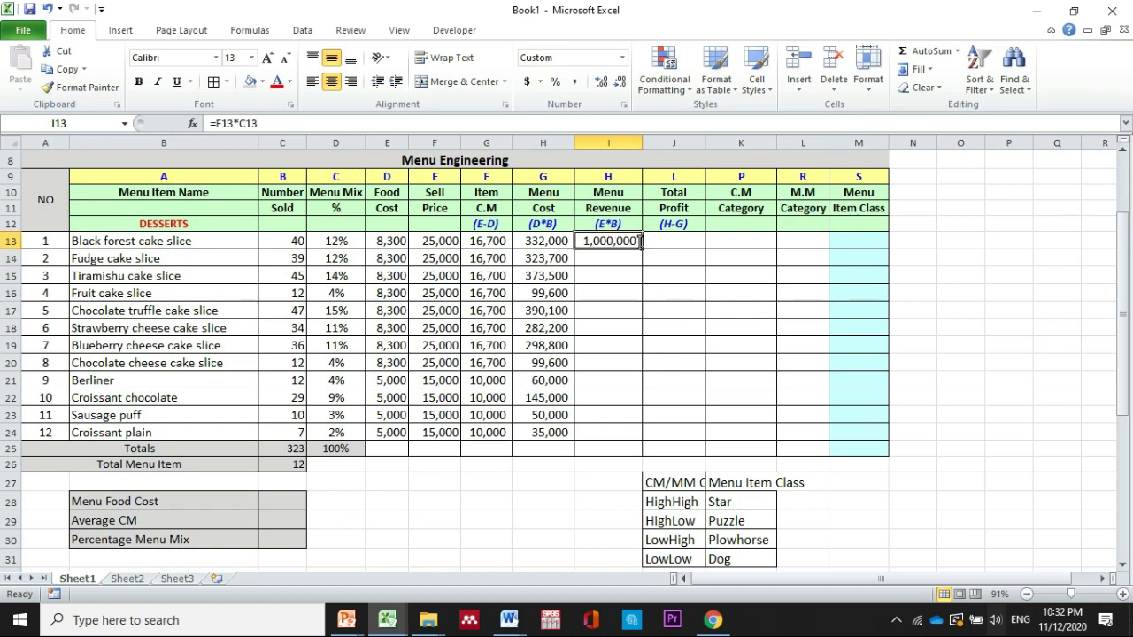
{"action": "left_click_drag", "start_coordinate": [642, 249], "coordinate": [626, 435]}
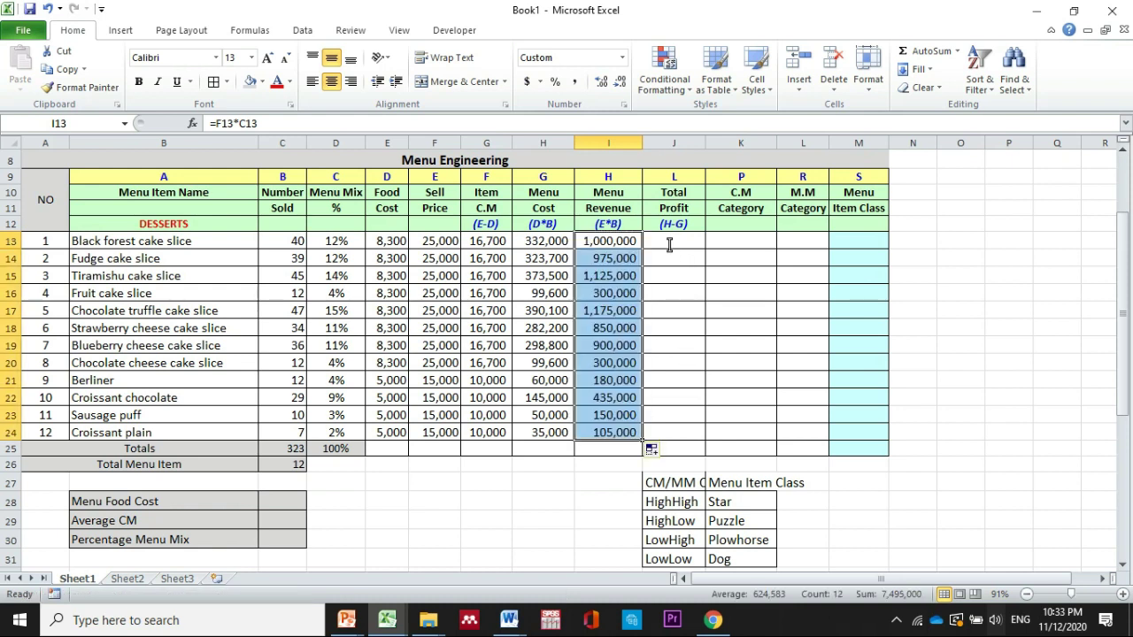
Step: Calculate Total Profit in J13 with =I13-H13 and fill the formula down through J24
{"action": "left_click", "coordinate": [670, 246]}
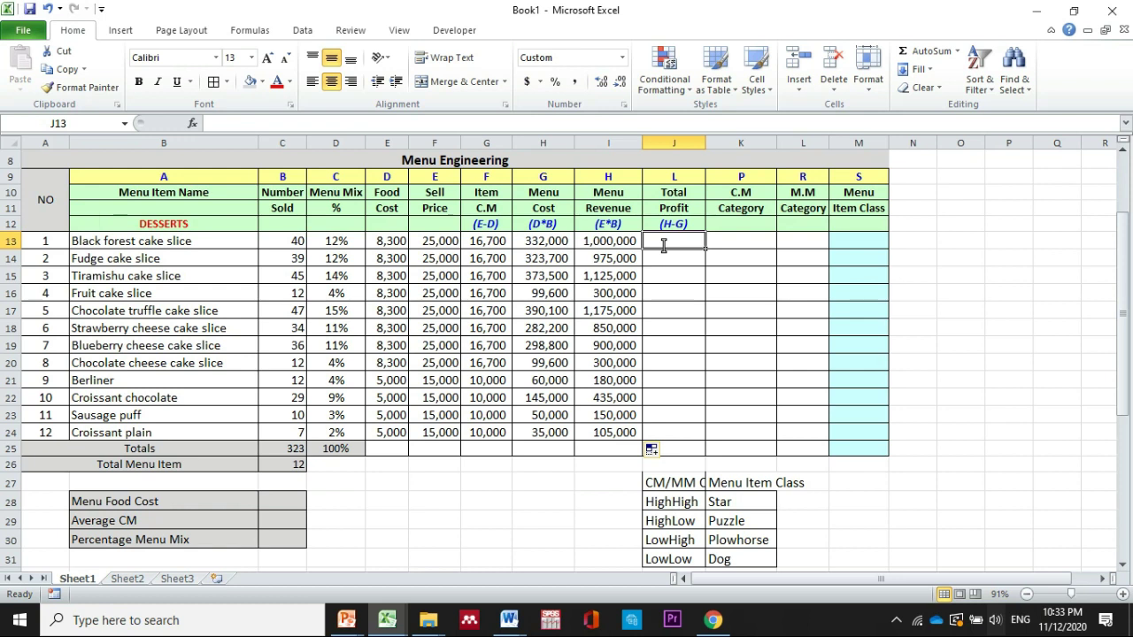
{"action": "type", "text": "="}
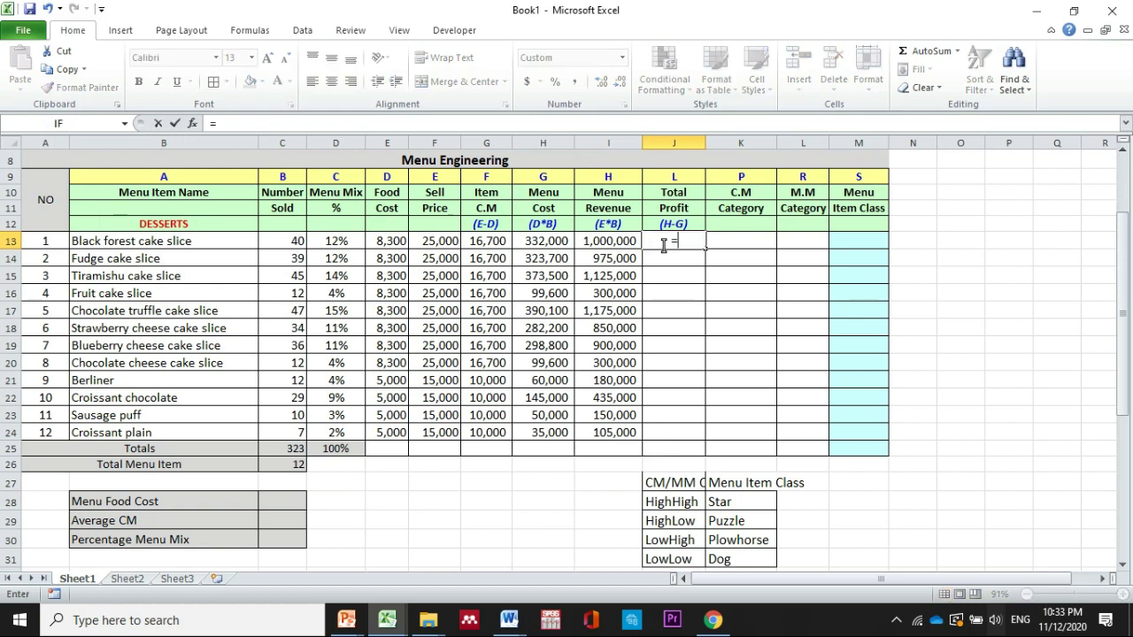
{"action": "left_click", "coordinate": [608, 241]}
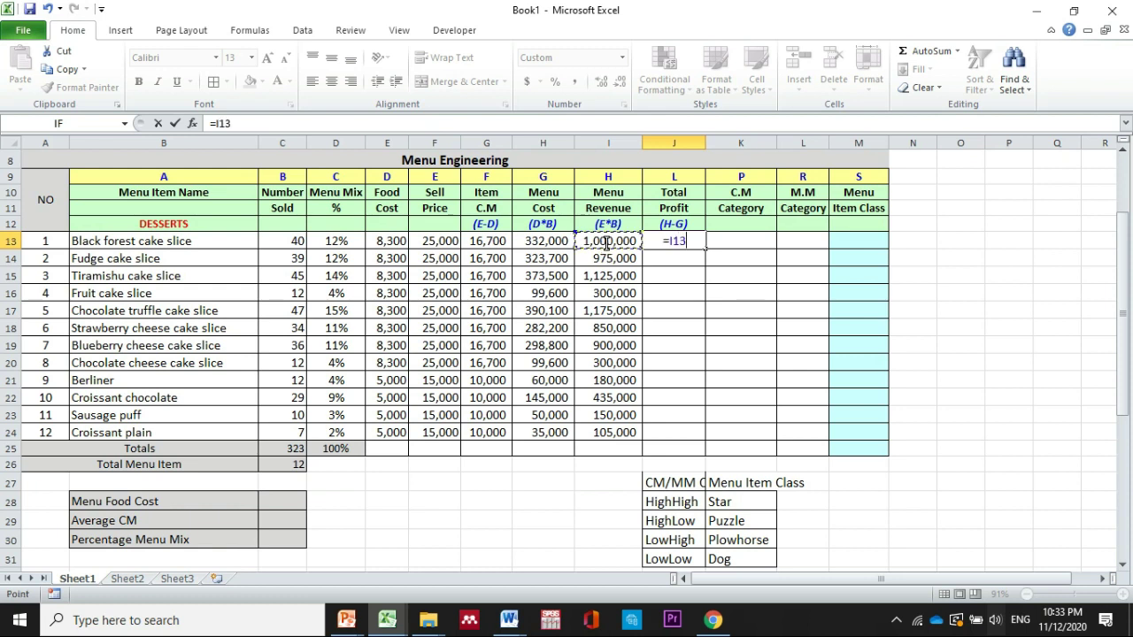
{"action": "type", "text": "-"}
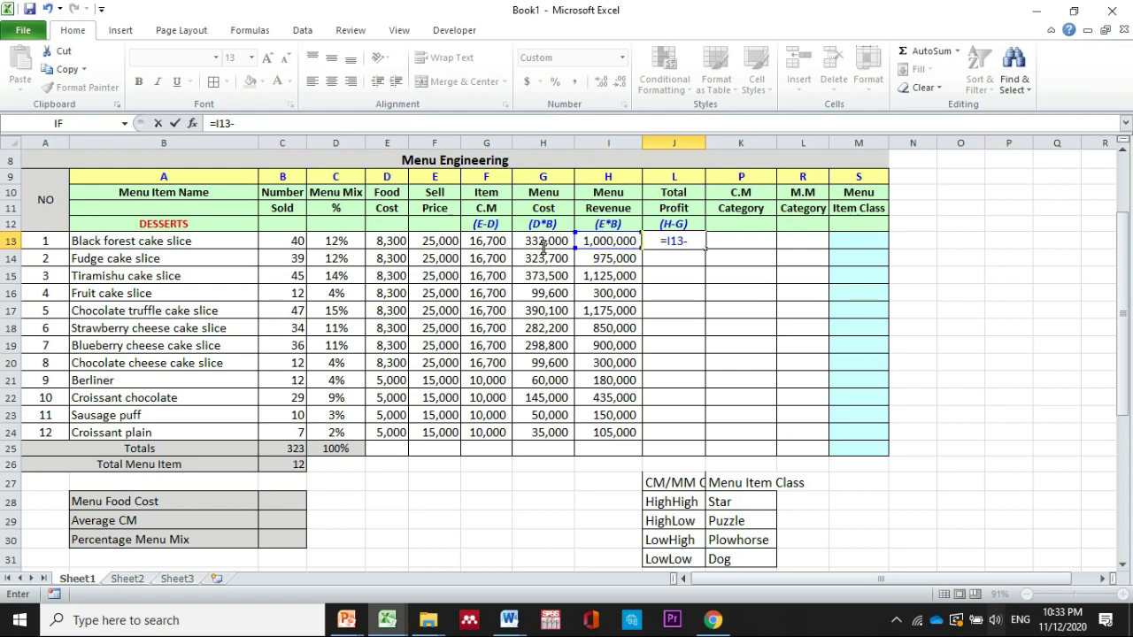
{"action": "left_click", "coordinate": [544, 246]}
{"action": "key", "text": "Return"}
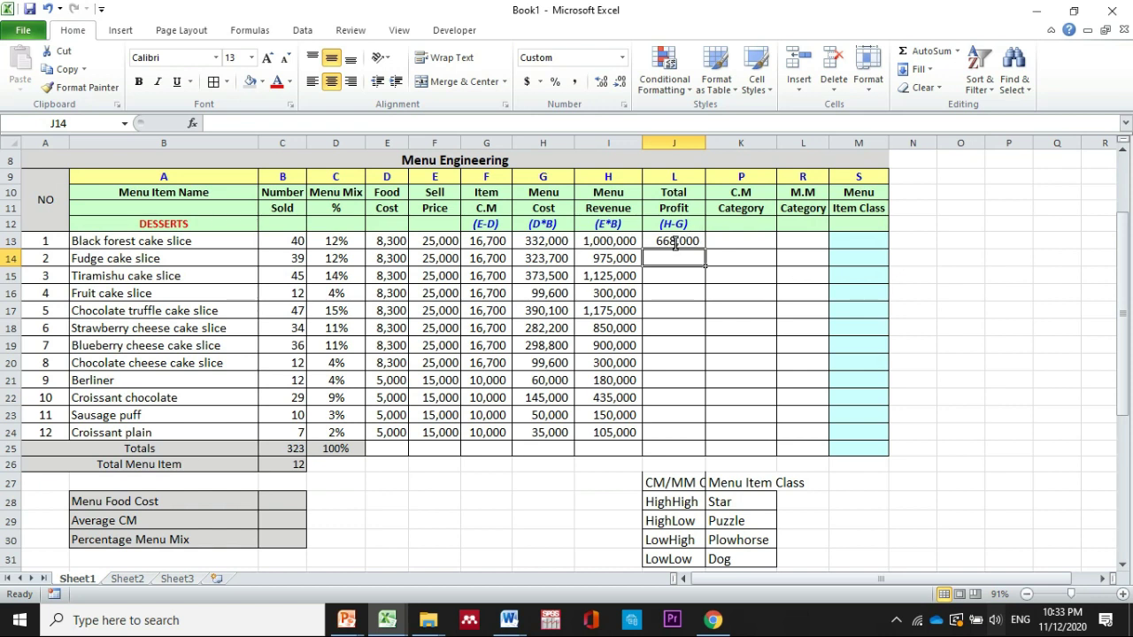
{"action": "left_click", "coordinate": [676, 244]}
{"action": "left_click_drag", "start_coordinate": [704, 251], "coordinate": [695, 438]}
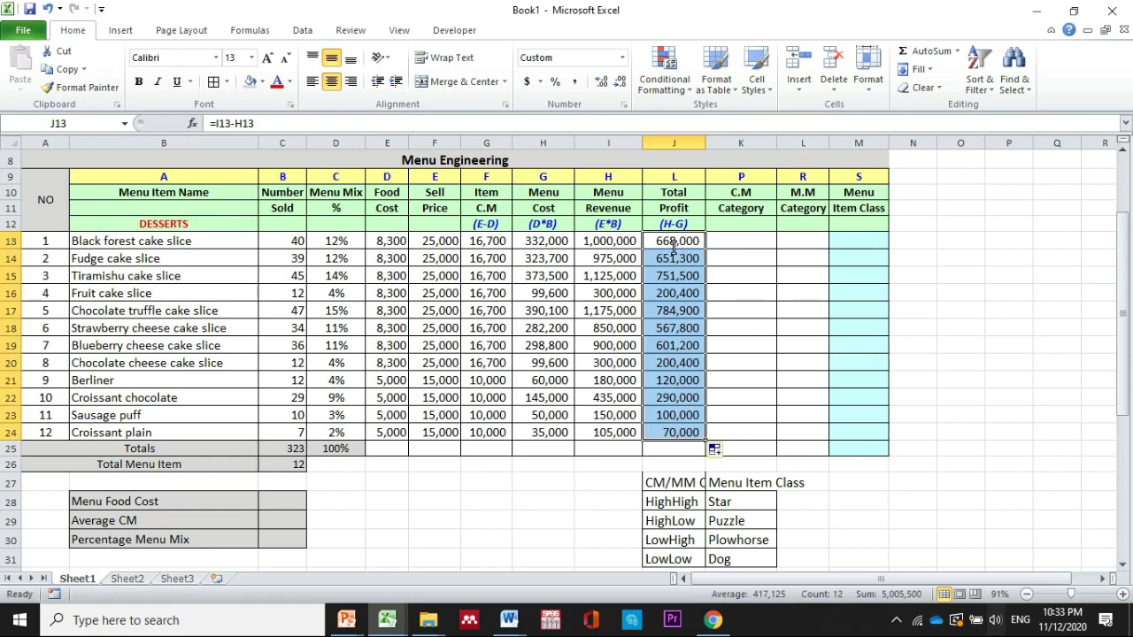
{"action": "left_click_drag", "start_coordinate": [674, 248], "coordinate": [680, 432]}
{"action": "left_click", "coordinate": [514, 495]}
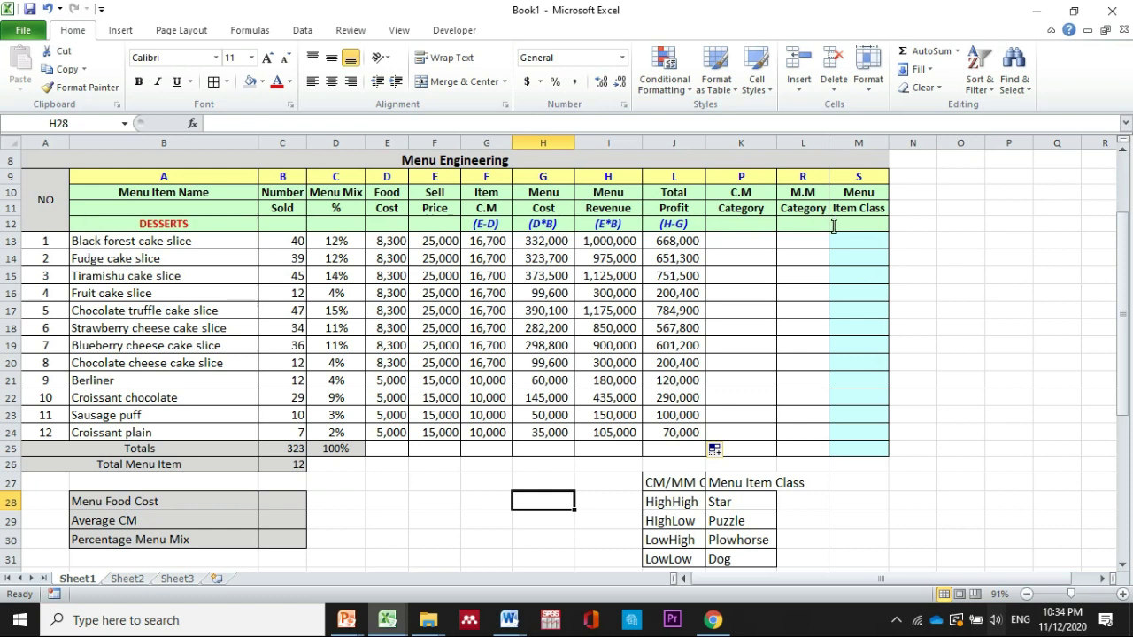
{"action": "left_click", "coordinate": [161, 506]}
{"action": "left_click", "coordinate": [270, 509]}
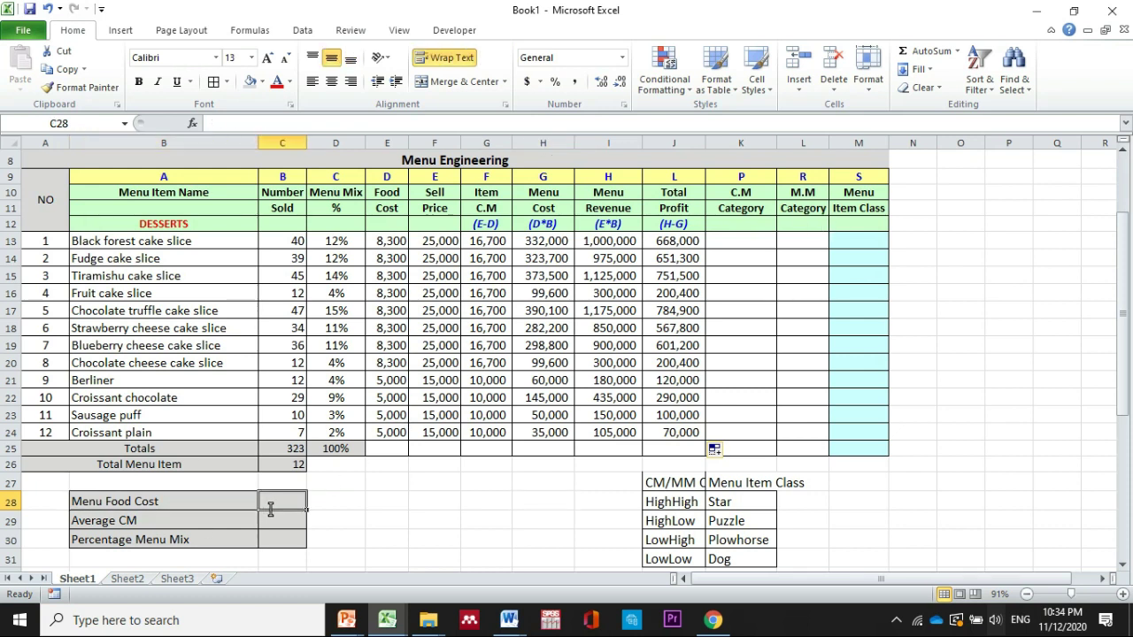
{"action": "left_click", "coordinate": [200, 504]}
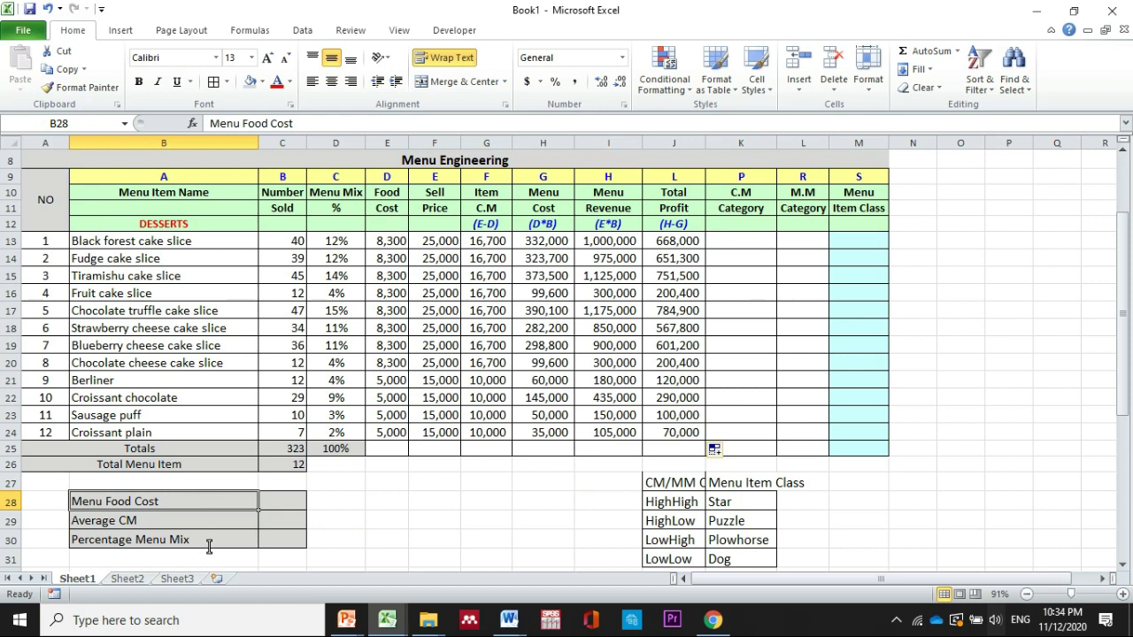
{"action": "left_click", "coordinate": [208, 546]}
{"action": "left_click", "coordinate": [195, 502]}
{"action": "left_click", "coordinate": [281, 510]}
Step: Total the Menu Cost column in H25 with =SUM(H13:H24)
{"action": "left_click", "coordinate": [538, 452]}
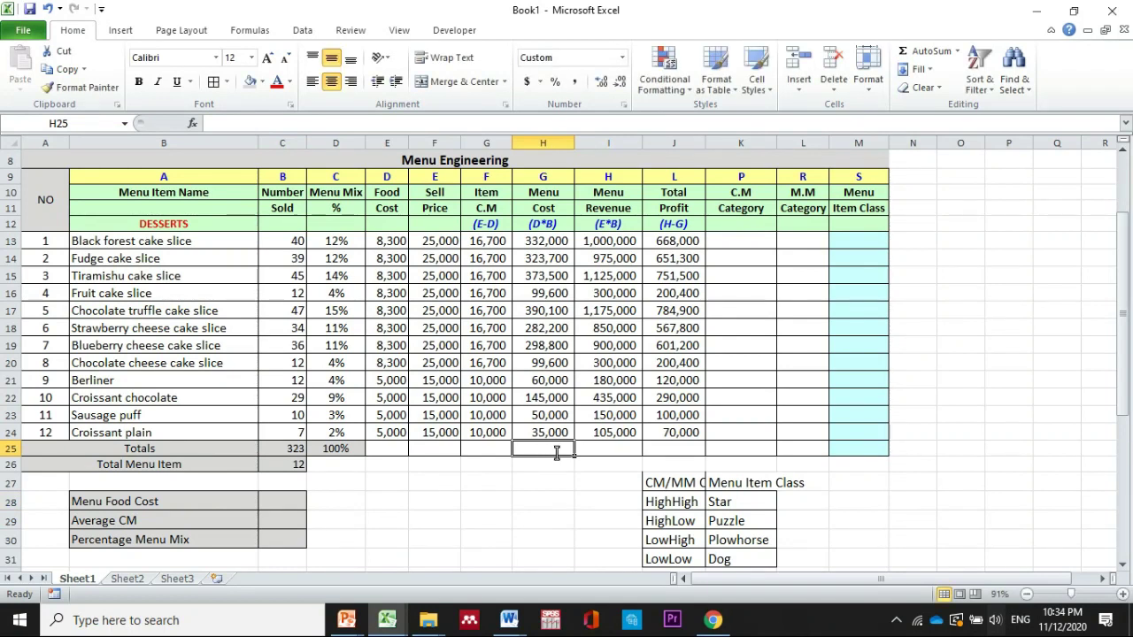
{"action": "left_click", "coordinate": [590, 449]}
{"action": "left_click", "coordinate": [552, 450]}
{"action": "left_click", "coordinate": [600, 449]}
{"action": "left_click", "coordinate": [548, 450]}
{"action": "type", "text": "="}
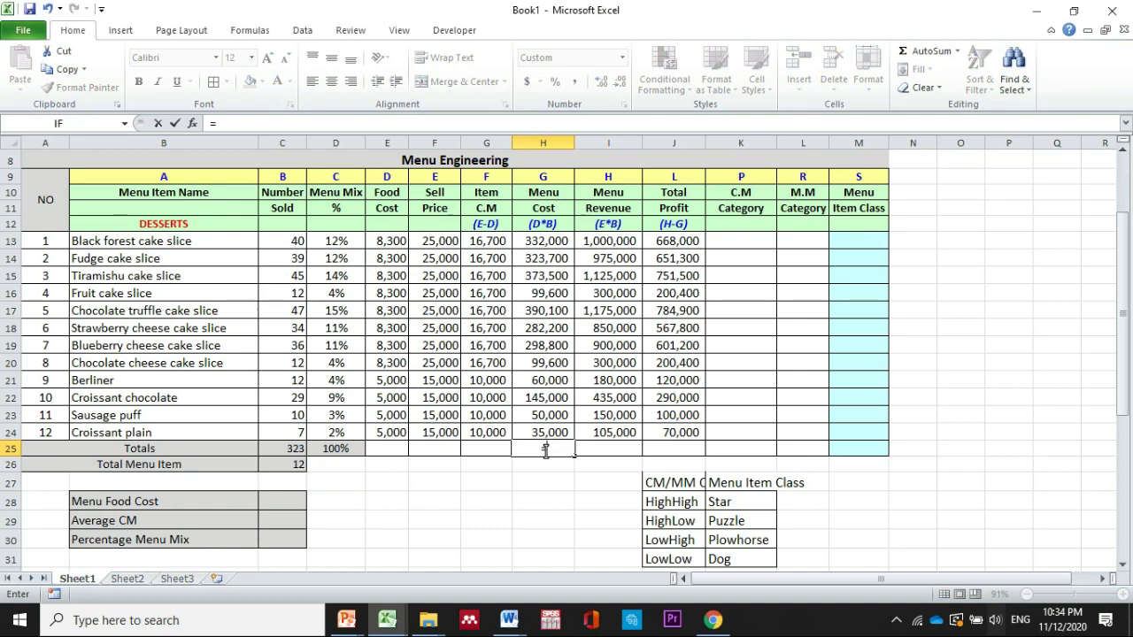
{"action": "type", "text": "sum"}
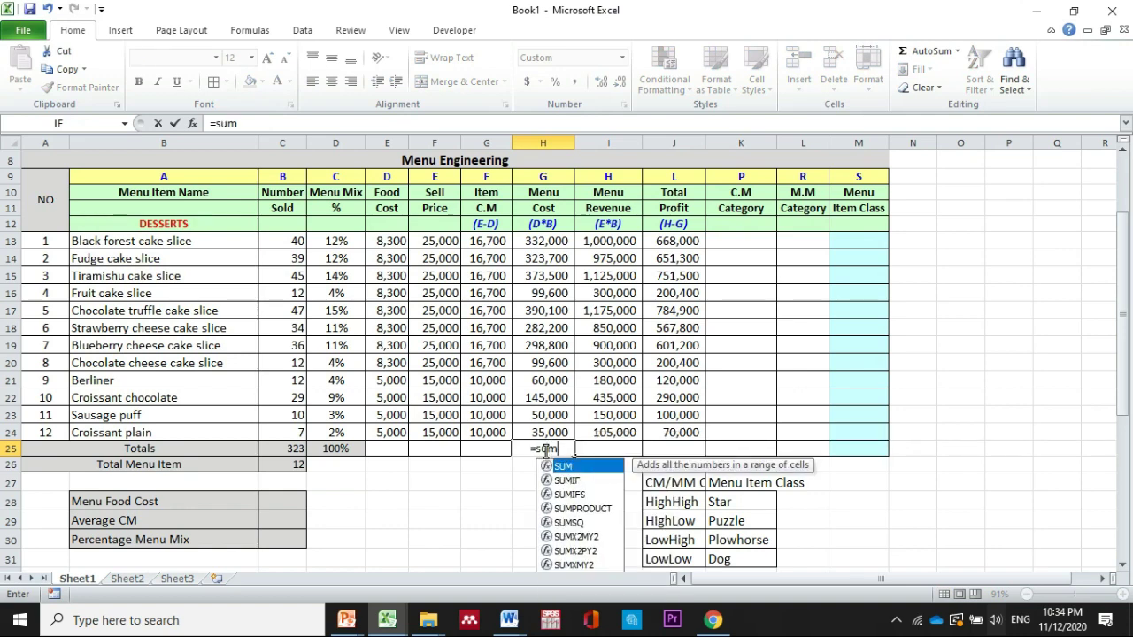
{"action": "type", "text": "("}
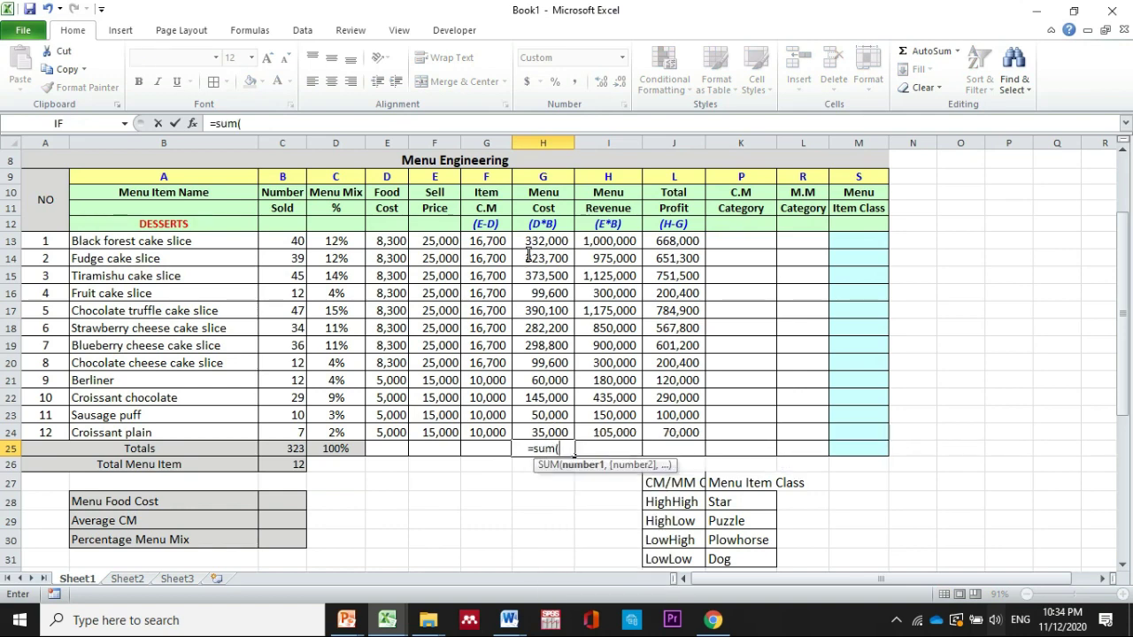
{"action": "left_click_drag", "start_coordinate": [545, 241], "coordinate": [568, 431]}
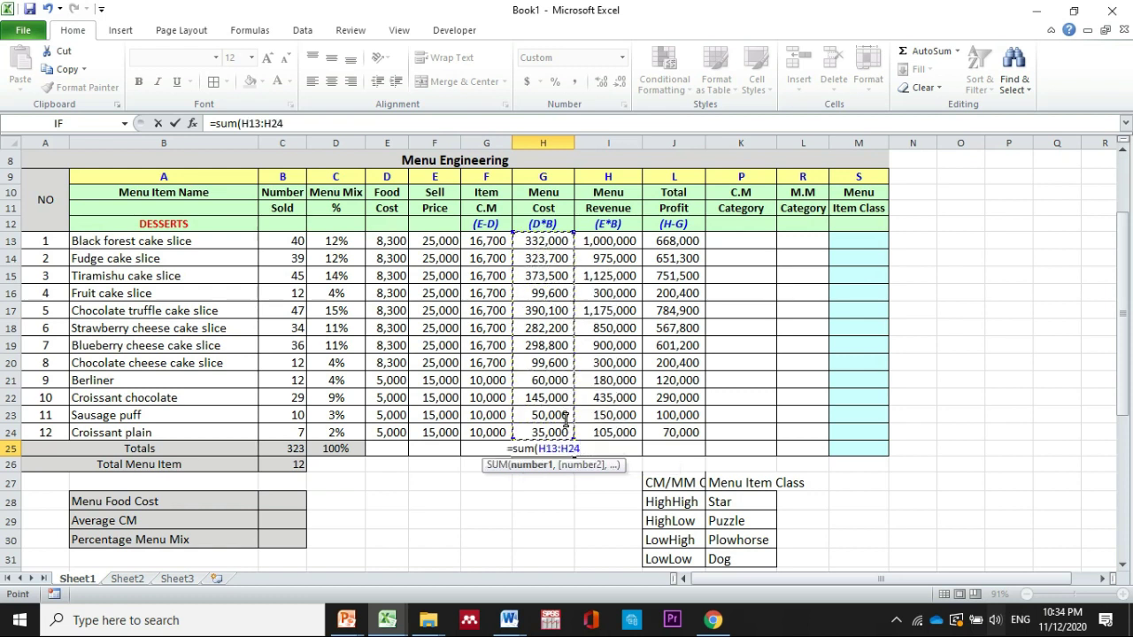
{"action": "type", "text": ")"}
{"action": "key", "text": "Return"}
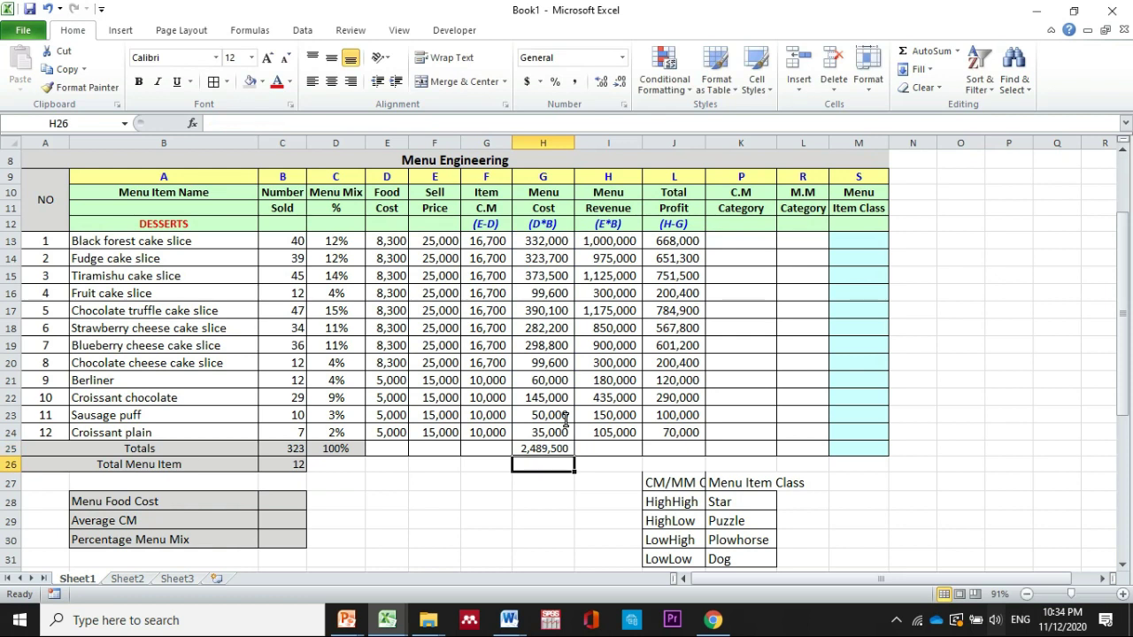
Step: Fill the Menu Cost total formula from H25 across through J25 to total Menu Revenue and Total Profit
{"action": "left_click", "coordinate": [571, 451]}
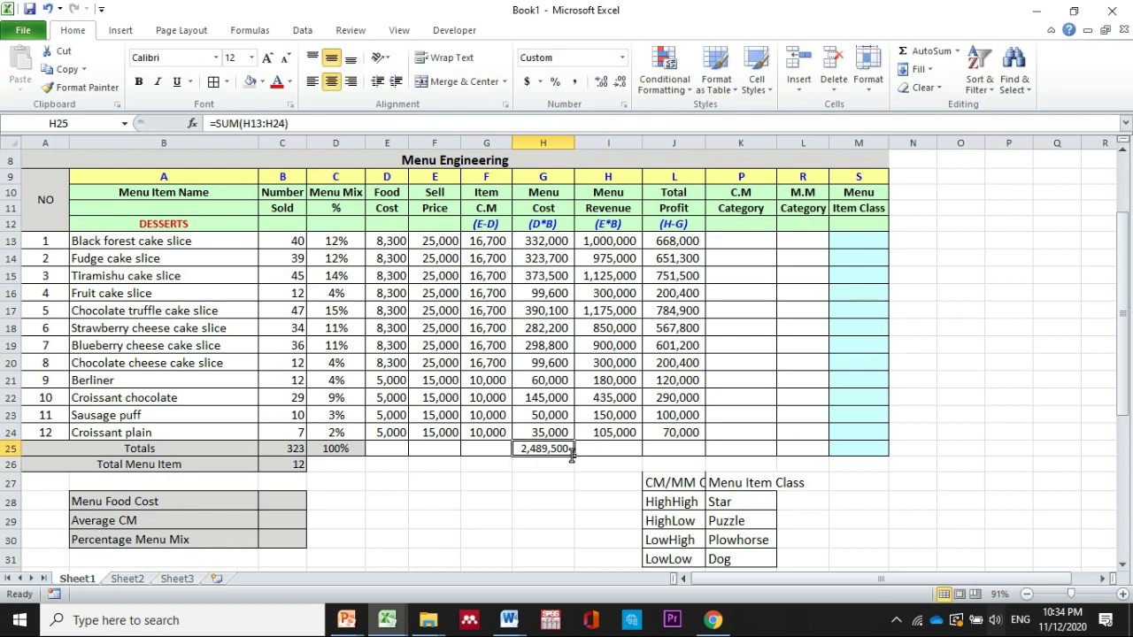
{"action": "left_click_drag", "start_coordinate": [571, 453], "coordinate": [700, 452]}
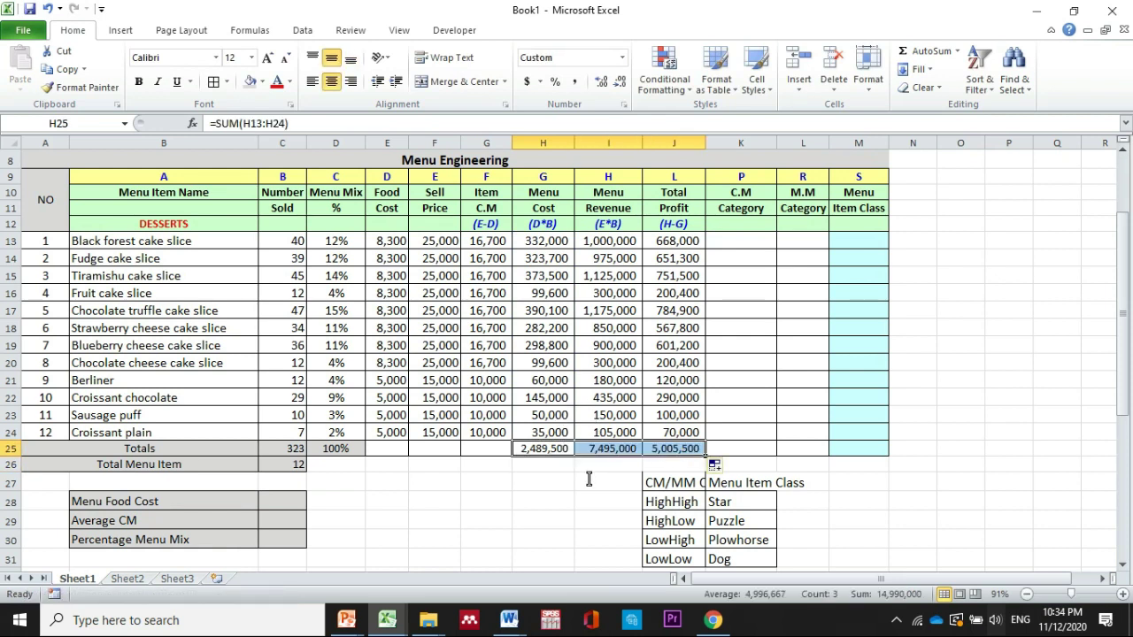
{"action": "left_click", "coordinate": [569, 482]}
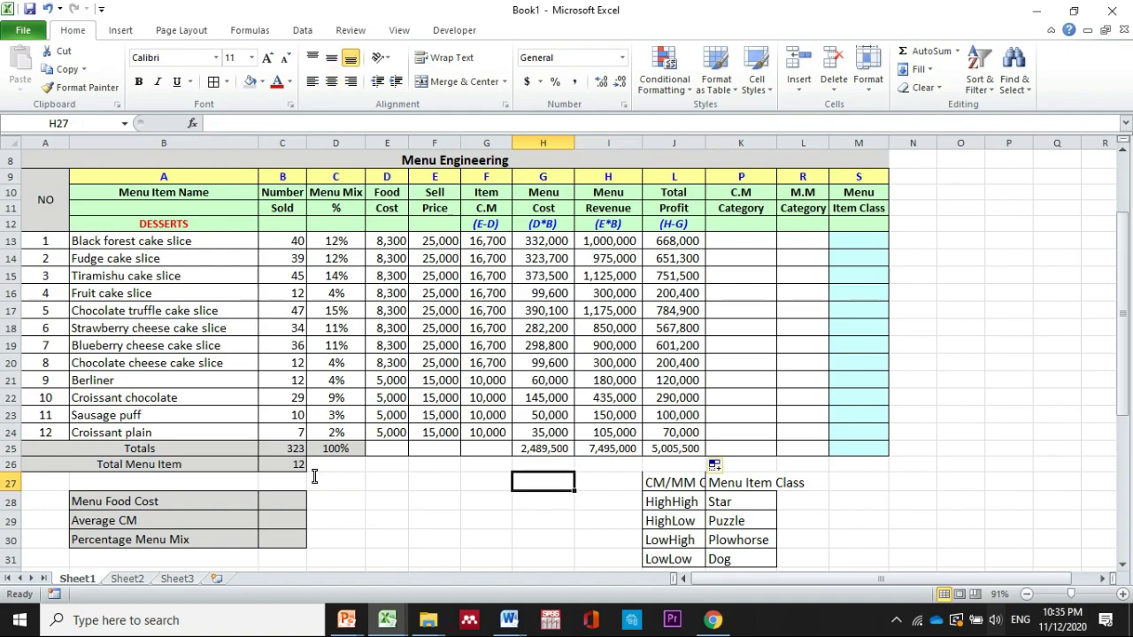
Step: Calculate Menu Food Cost in C28 with =H25/I25, dividing total menu cost by total menu revenue
{"action": "key", "text": "Left"}
{"action": "key", "text": "Down"}
{"action": "key", "text": "Down"}
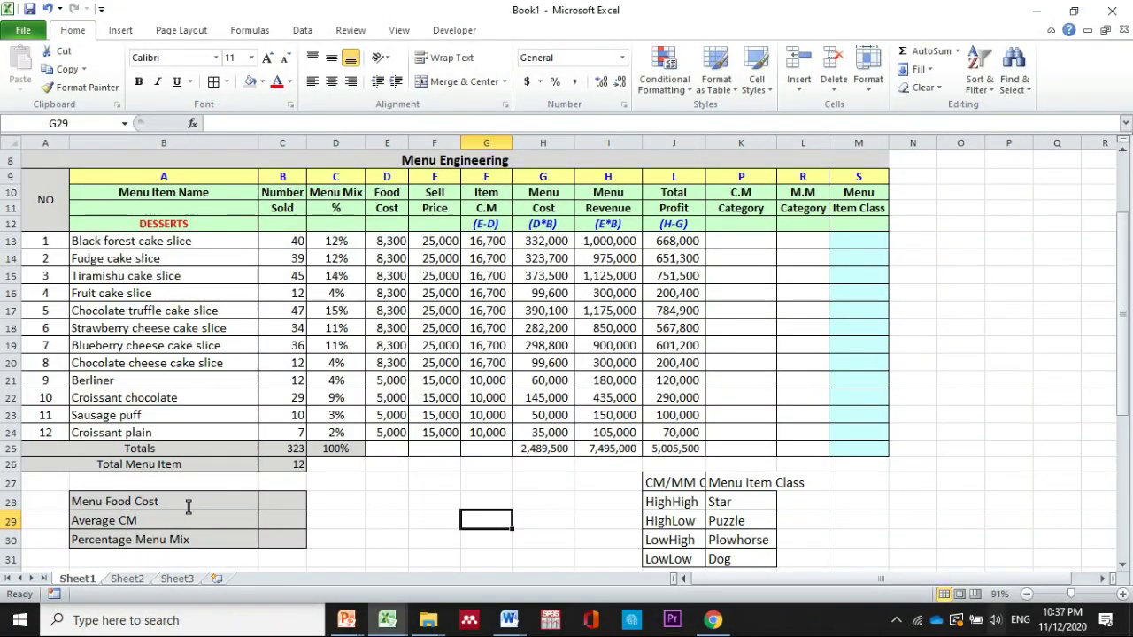
{"action": "left_click", "coordinate": [277, 505]}
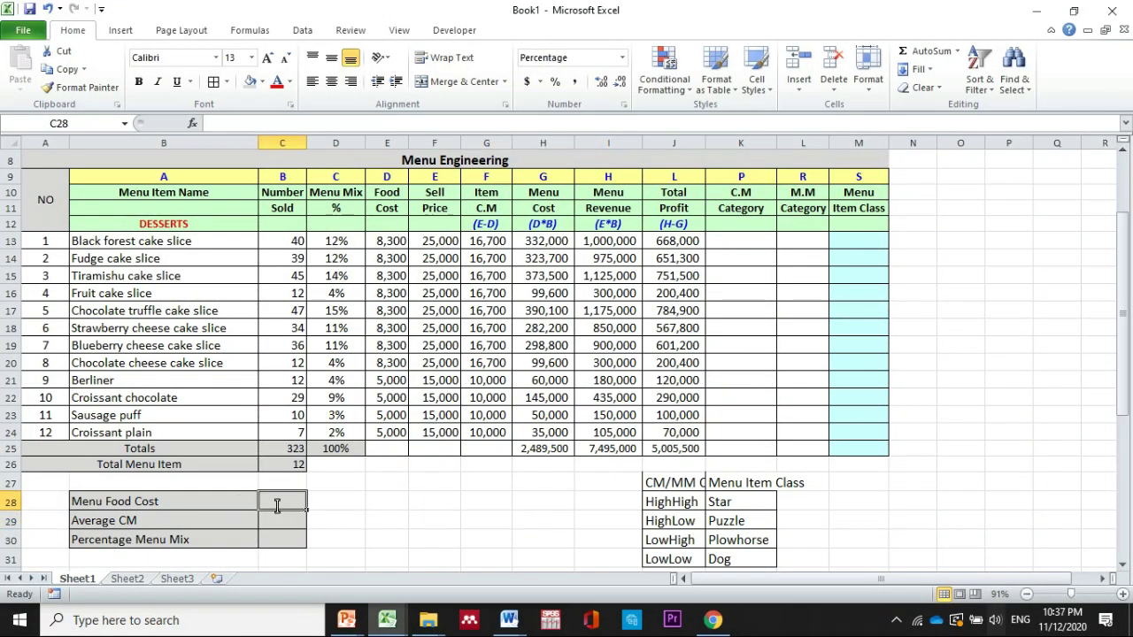
{"action": "type", "text": "="}
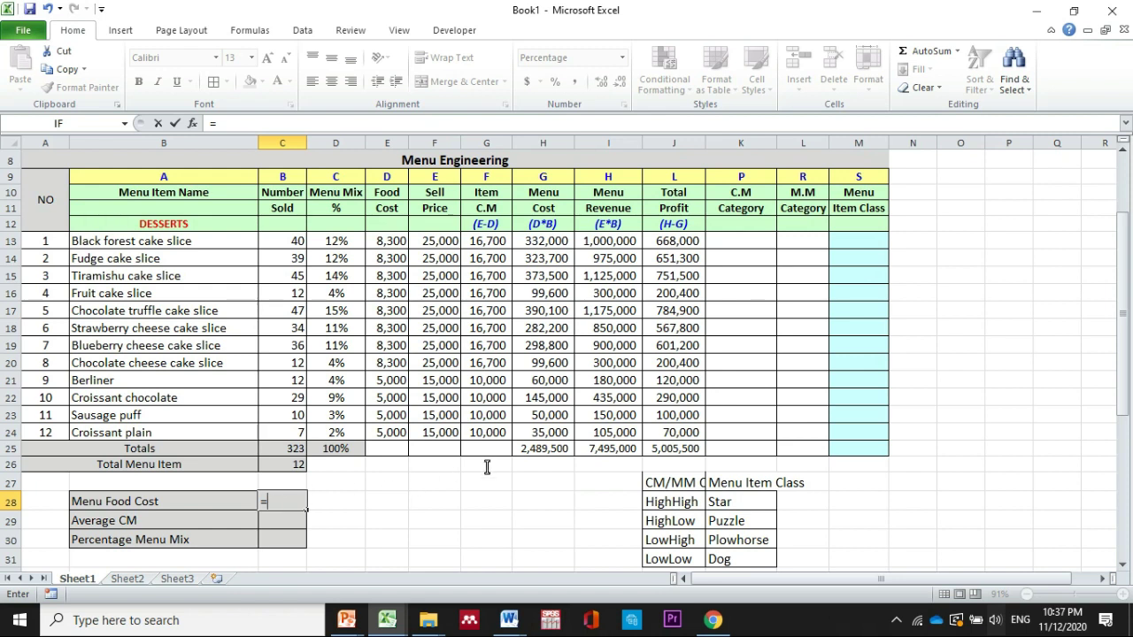
{"action": "left_click", "coordinate": [551, 452]}
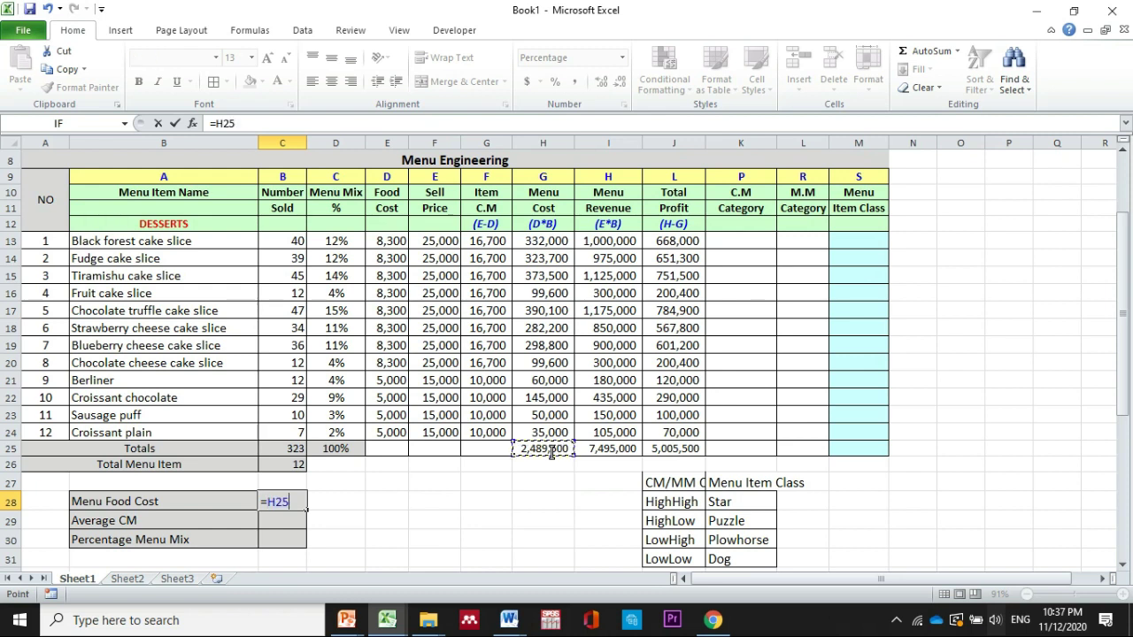
{"action": "type", "text": "/"}
{"action": "left_click", "coordinate": [609, 450]}
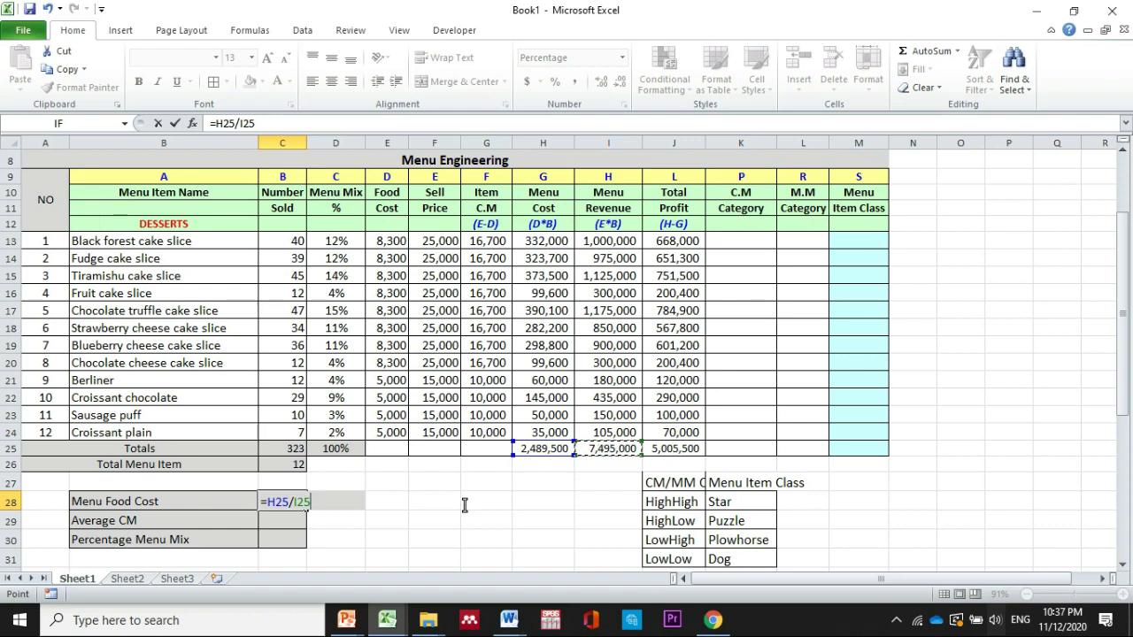
{"action": "key", "text": "Return"}
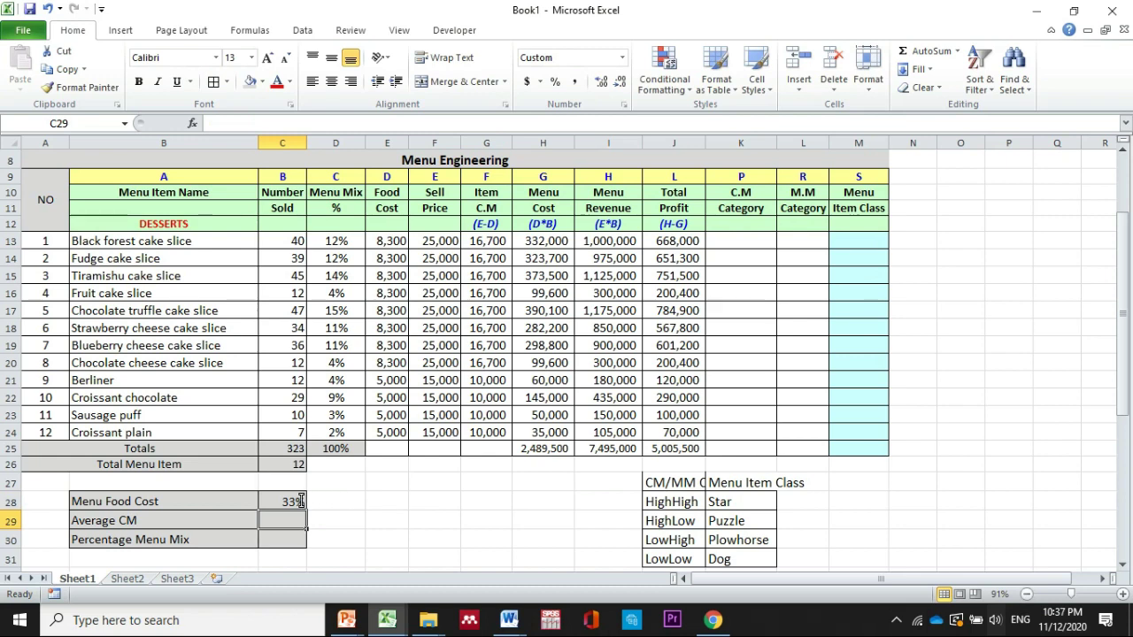
Step: Switch the Menu Food Cost cell C28 to the Number format, check its formula, and return it to percent style
{"action": "left_click", "coordinate": [297, 501]}
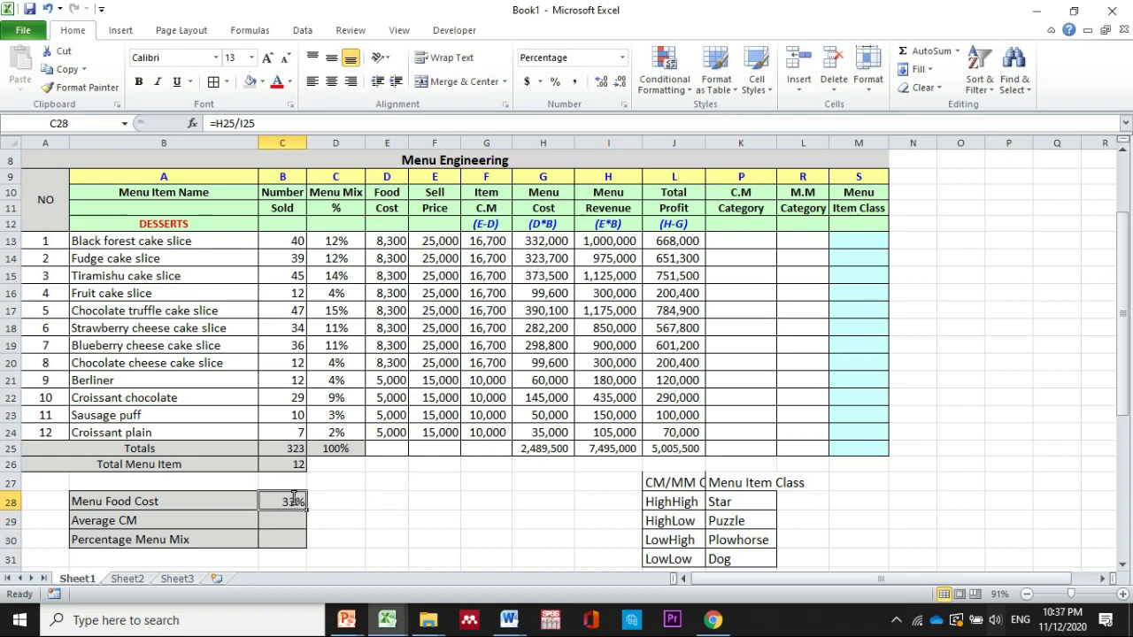
{"action": "left_click", "coordinate": [622, 57]}
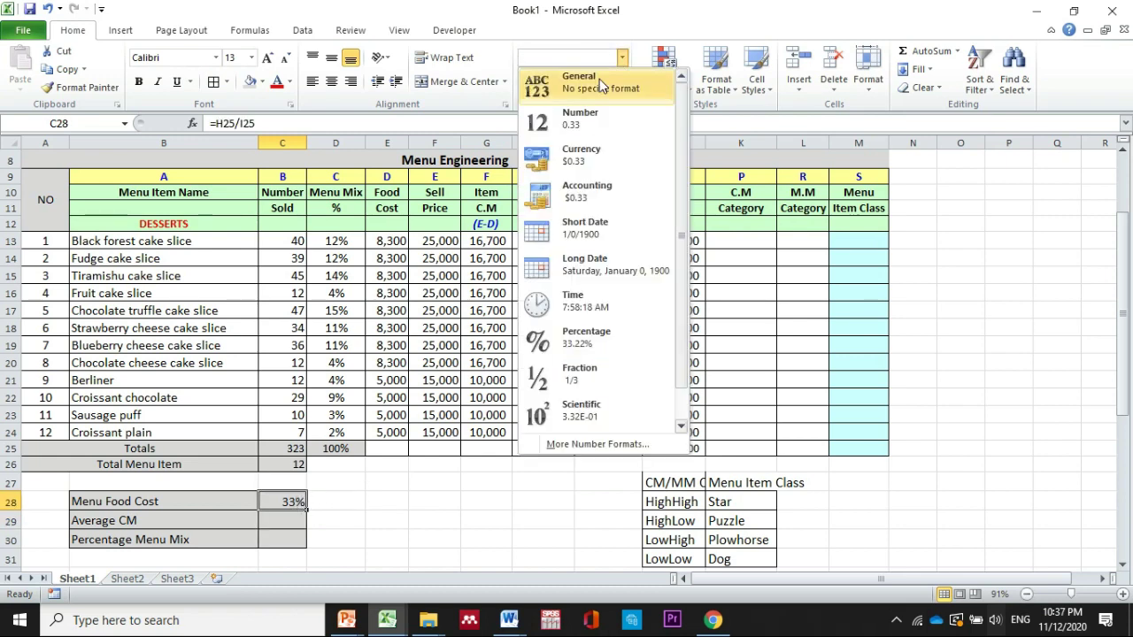
{"action": "left_click", "coordinate": [606, 117]}
{"action": "left_click", "coordinate": [412, 501]}
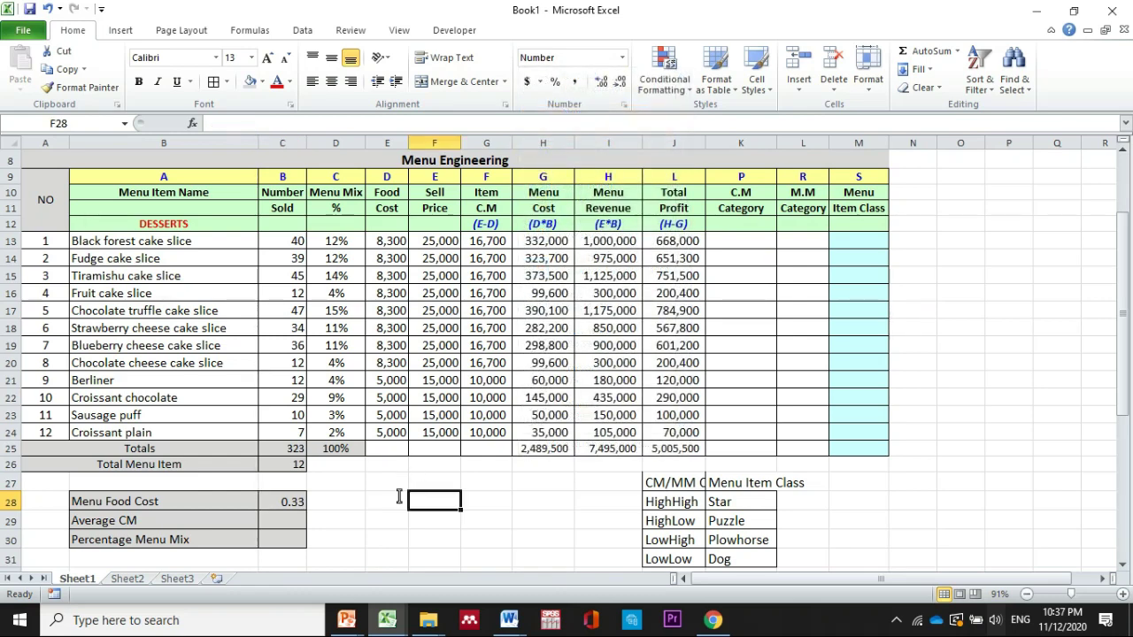
{"action": "left_click", "coordinate": [285, 501]}
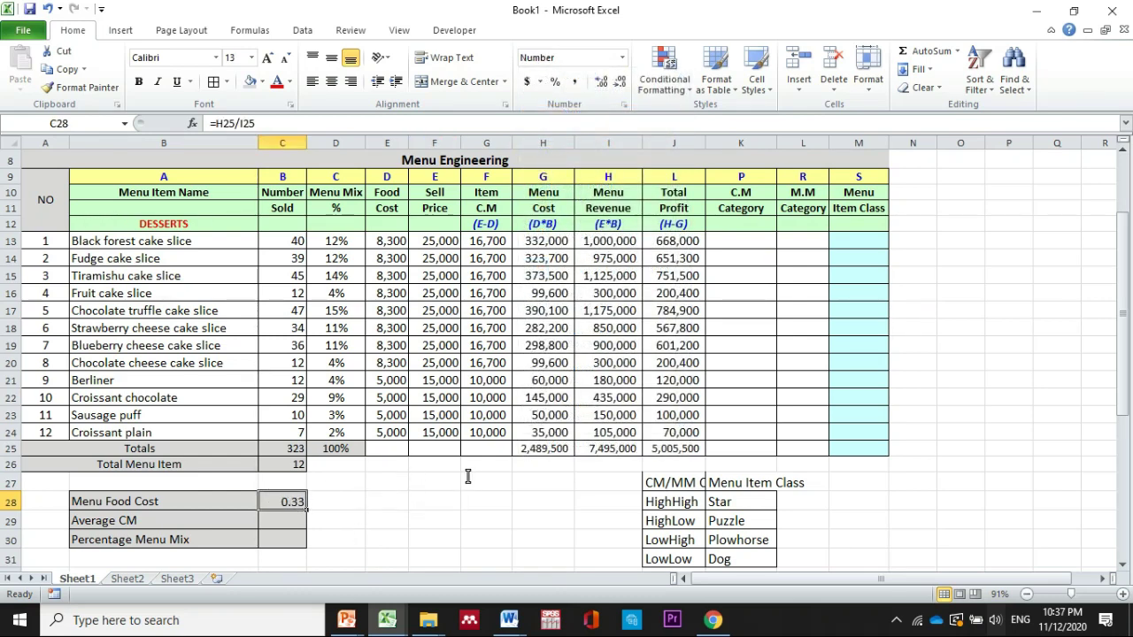
{"action": "left_click", "coordinate": [338, 122]}
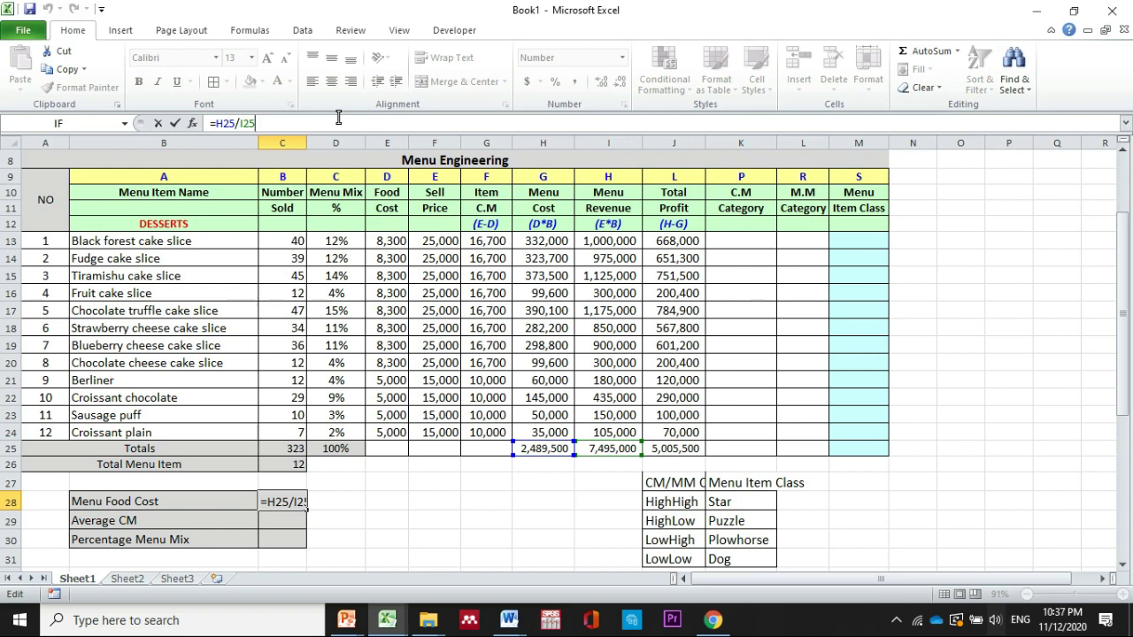
{"action": "key", "text": "Return"}
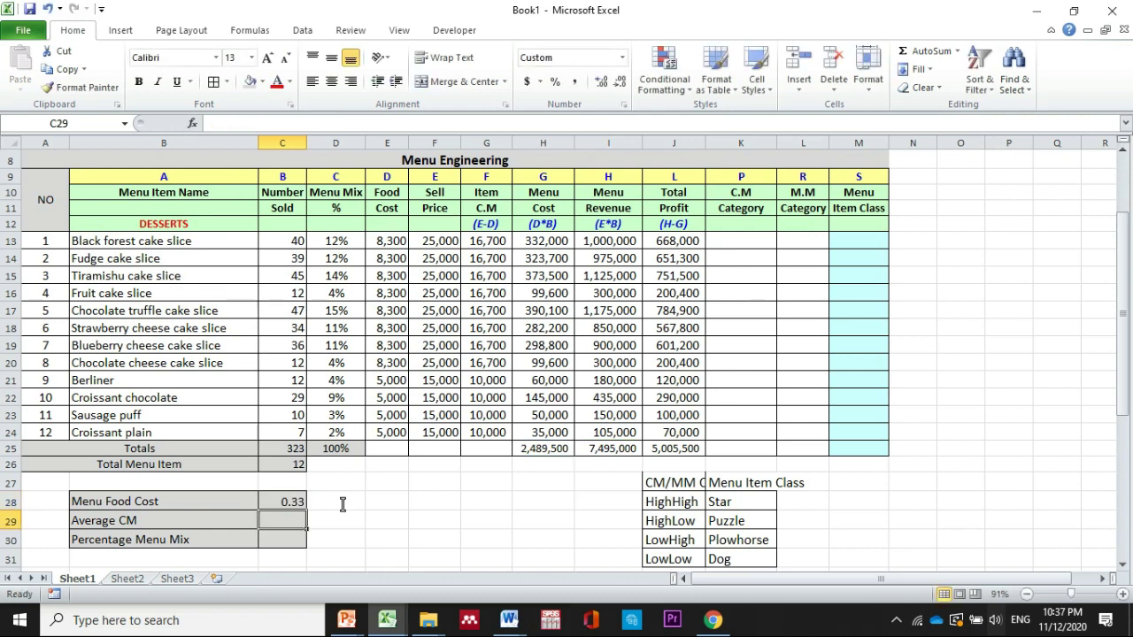
{"action": "left_click", "coordinate": [289, 505]}
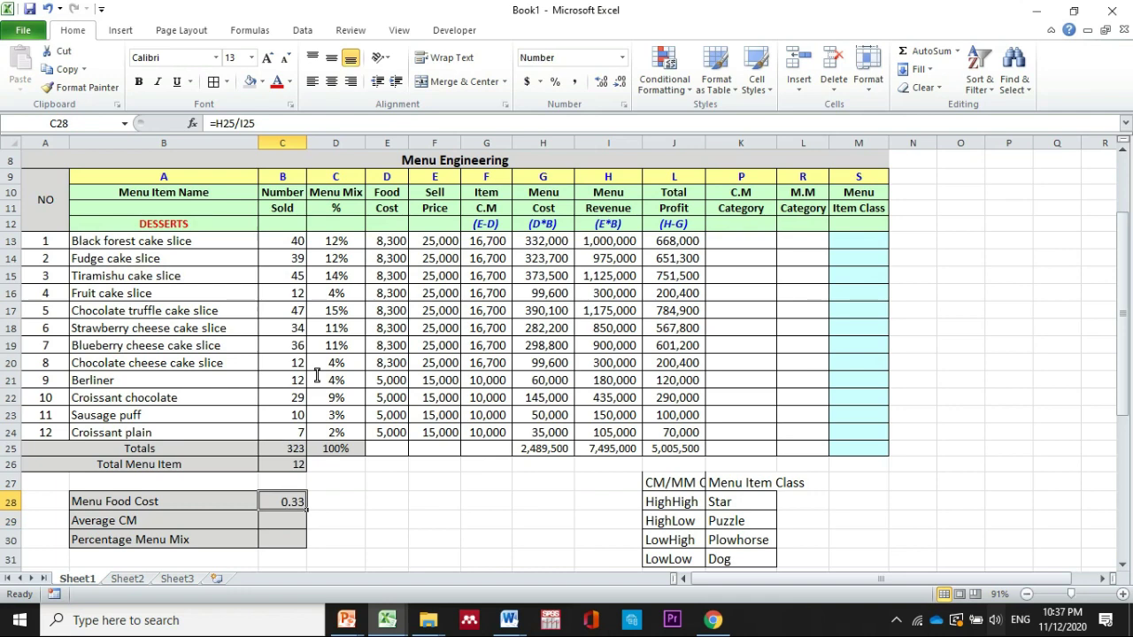
{"action": "left_click", "coordinate": [555, 80]}
Step: Calculate Average CM in C29 with =AVERAGE(G13:G24)
{"action": "left_click", "coordinate": [297, 524]}
{"action": "type", "text": "="}
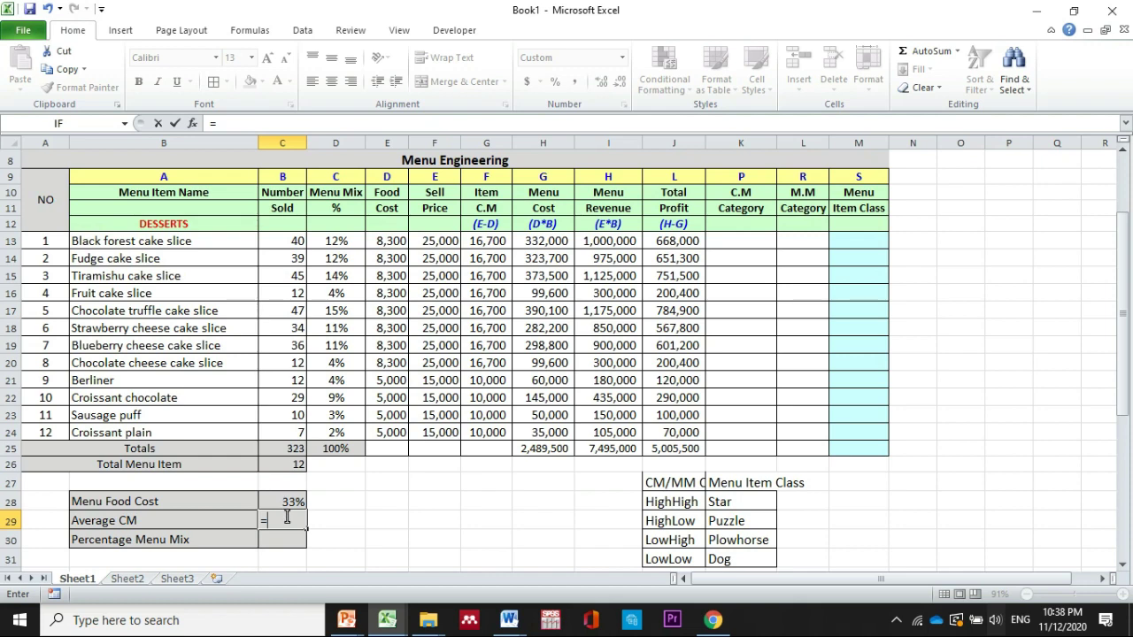
{"action": "type", "text": "av"}
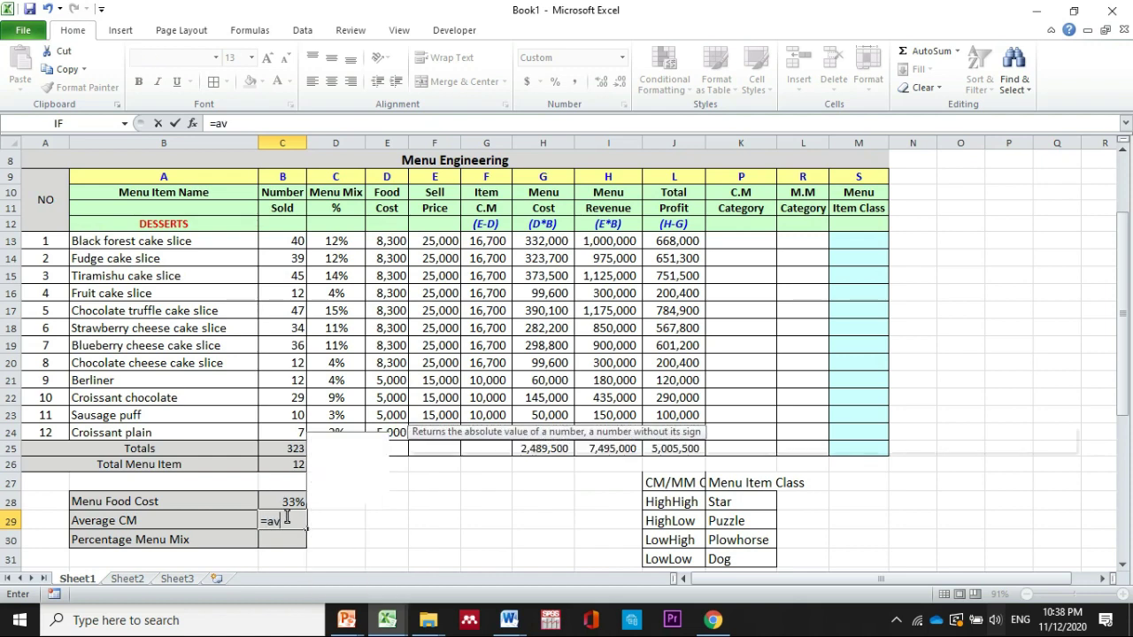
{"action": "type", "text": "erage"}
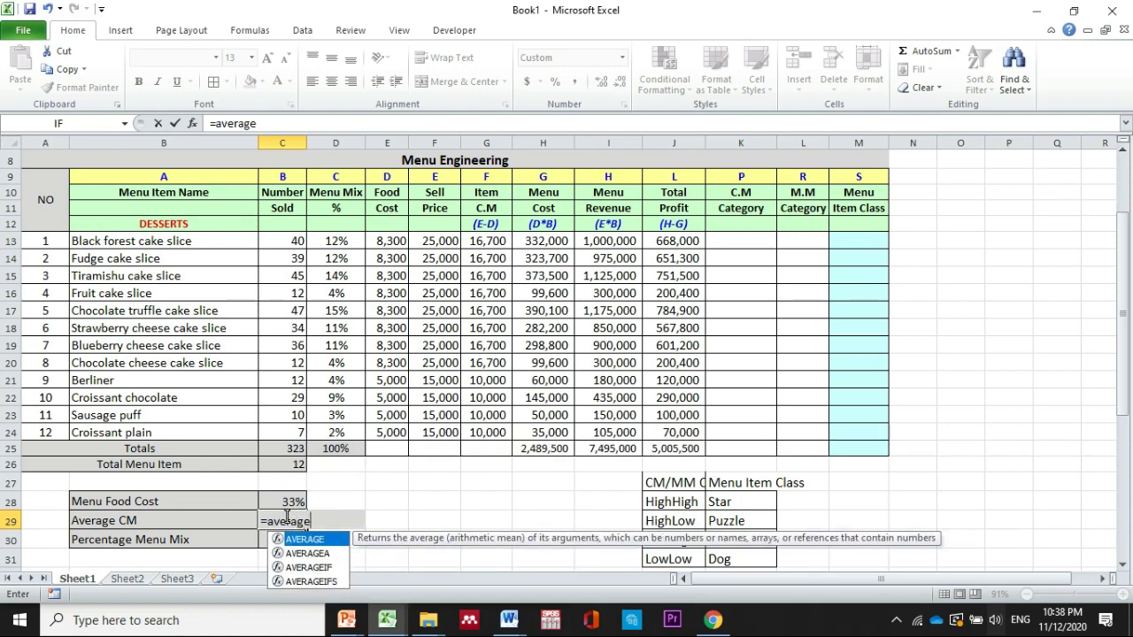
{"action": "type", "text": "("}
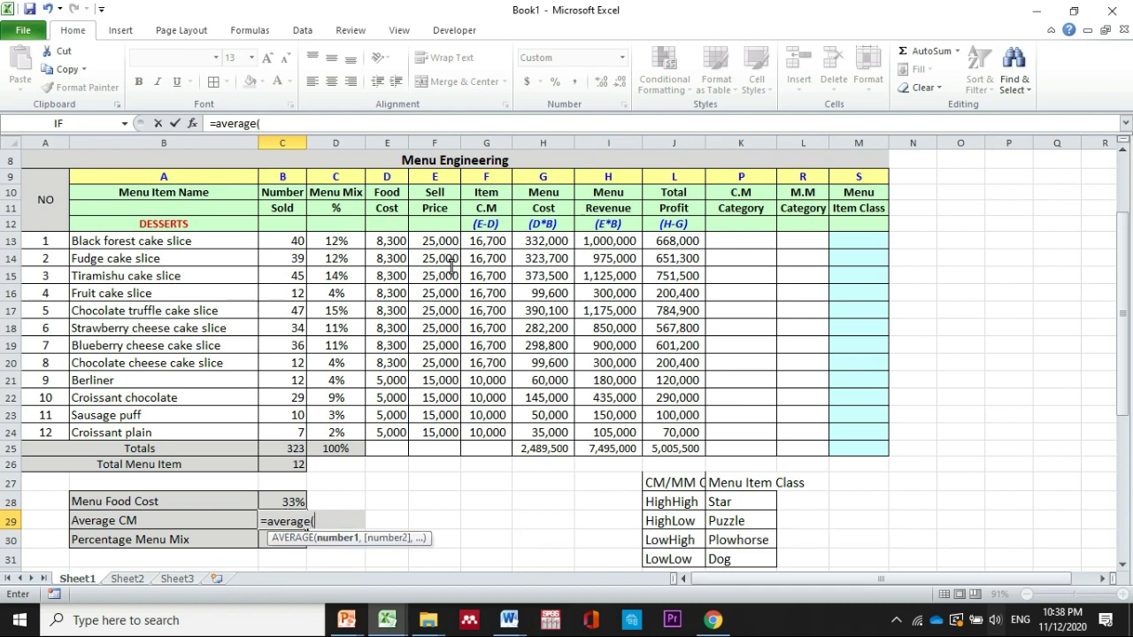
{"action": "left_click_drag", "start_coordinate": [500, 241], "coordinate": [511, 431]}
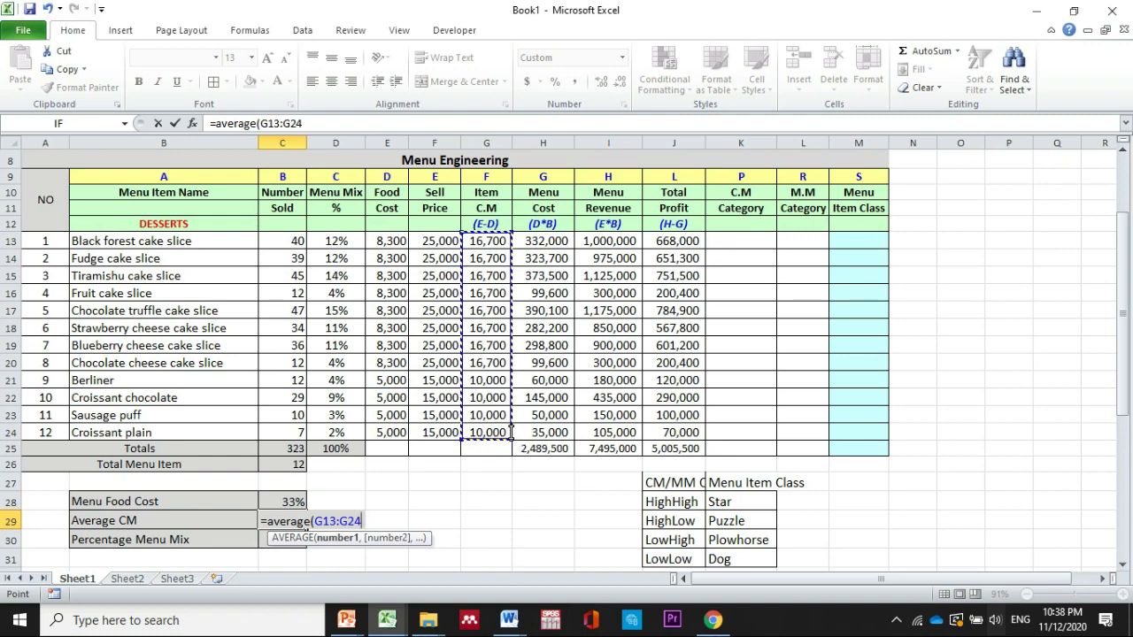
{"action": "type", "text": ")"}
{"action": "key", "text": "Return"}
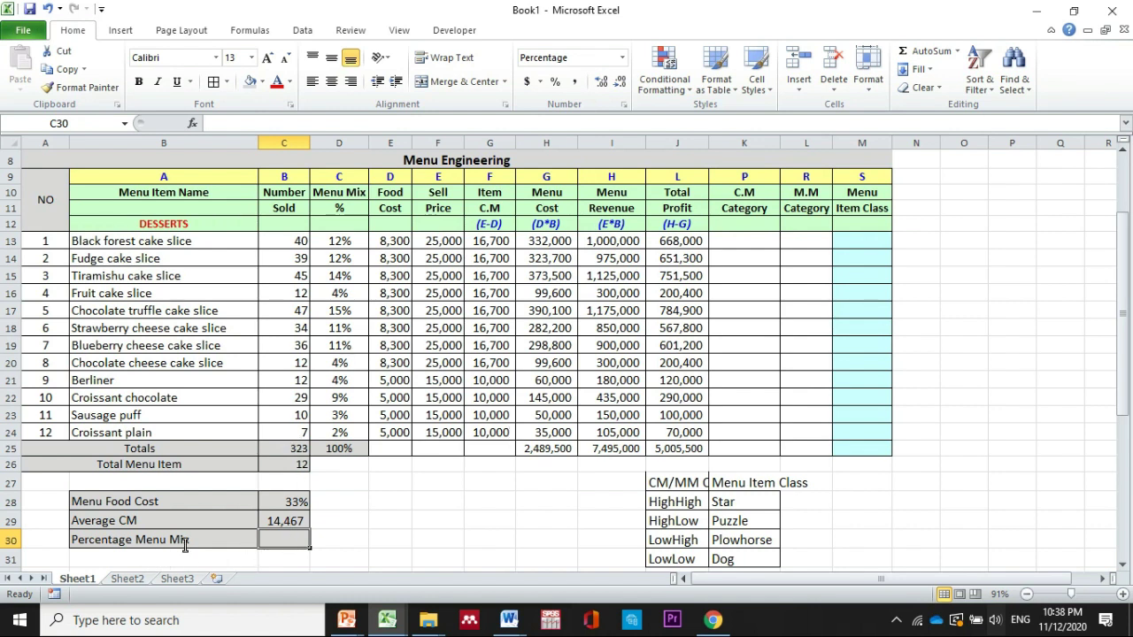
Step: Calculate Percentage Menu Mix in C30 with =1/C26*0.7, using the total menu item count
{"action": "left_click", "coordinate": [284, 532]}
{"action": "type", "text": "="}
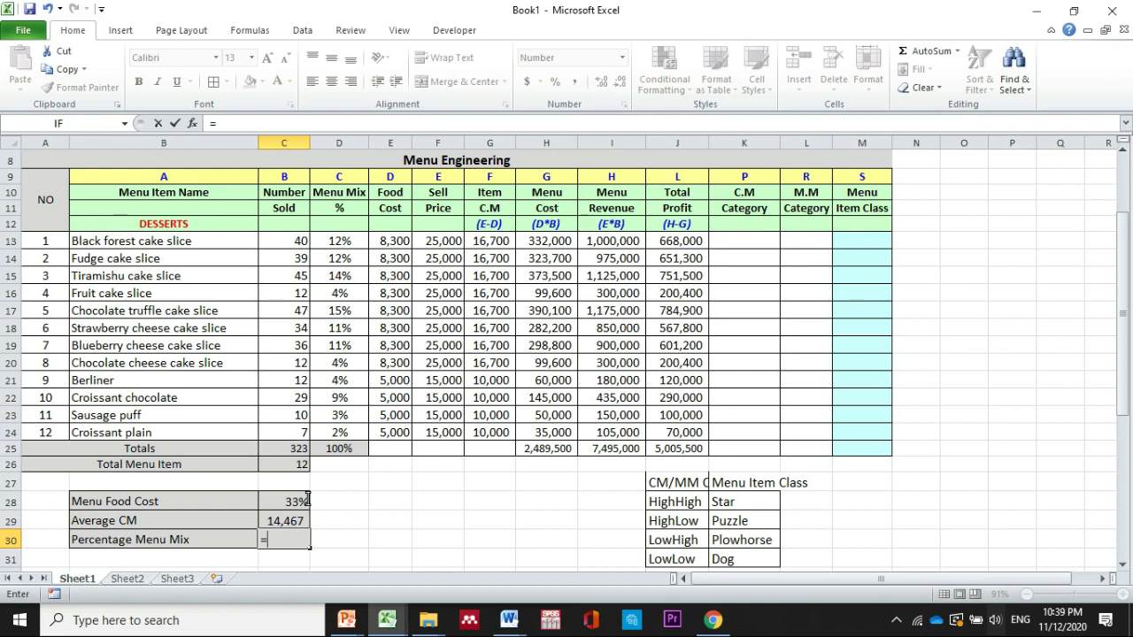
{"action": "type", "text": "1/"}
{"action": "left_click", "coordinate": [290, 470]}
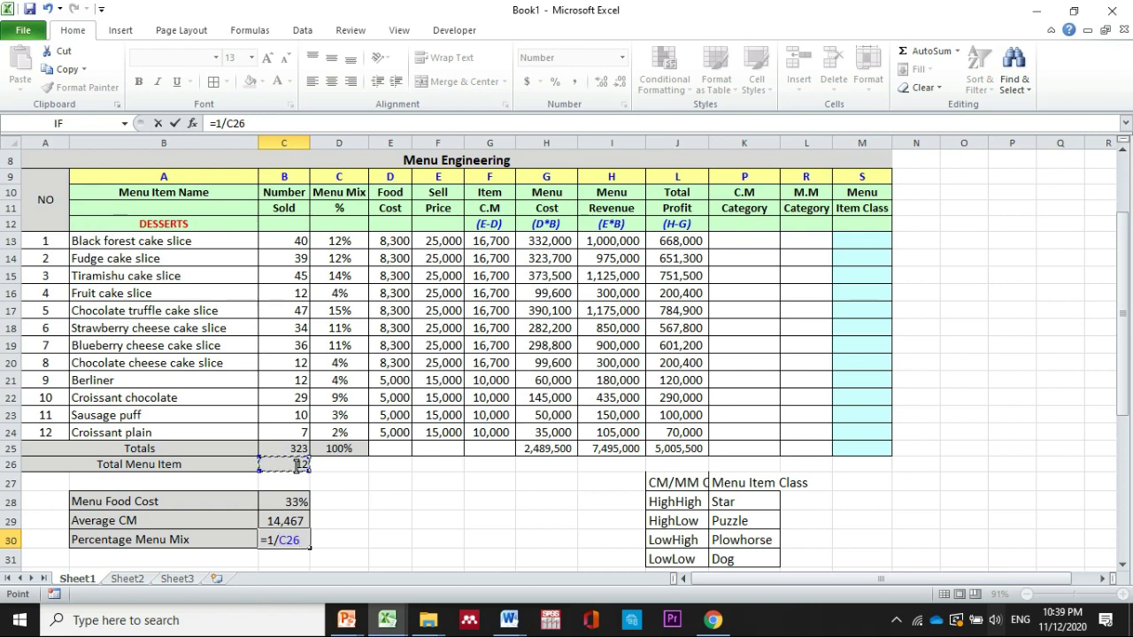
{"action": "type", "text": "*0"}
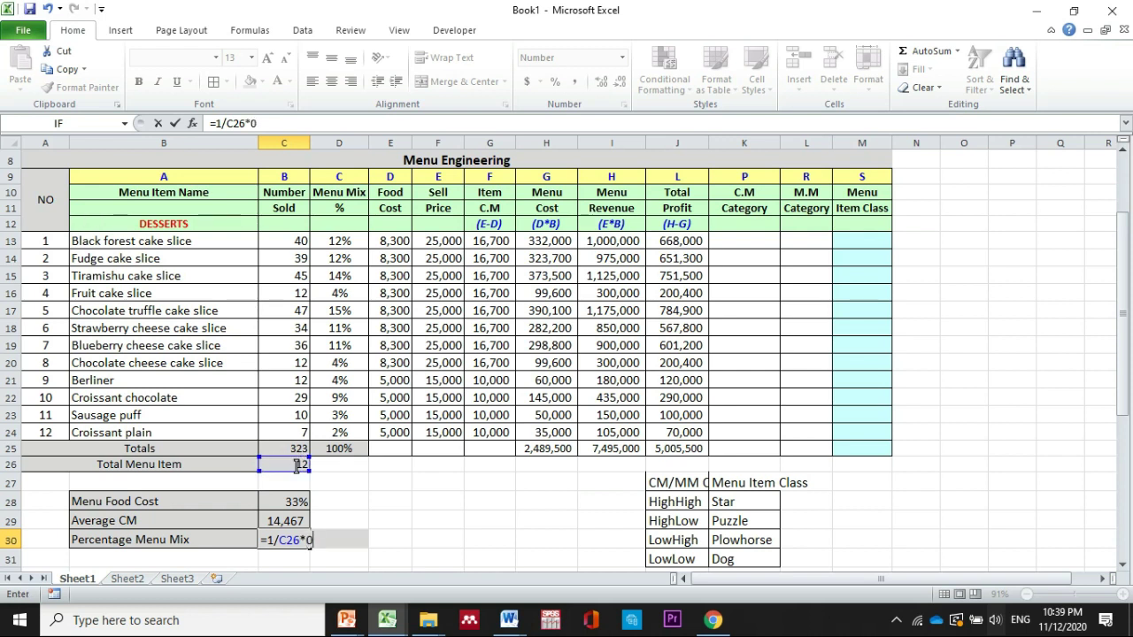
{"action": "type", "text": ".7"}
{"action": "key", "text": "Return"}
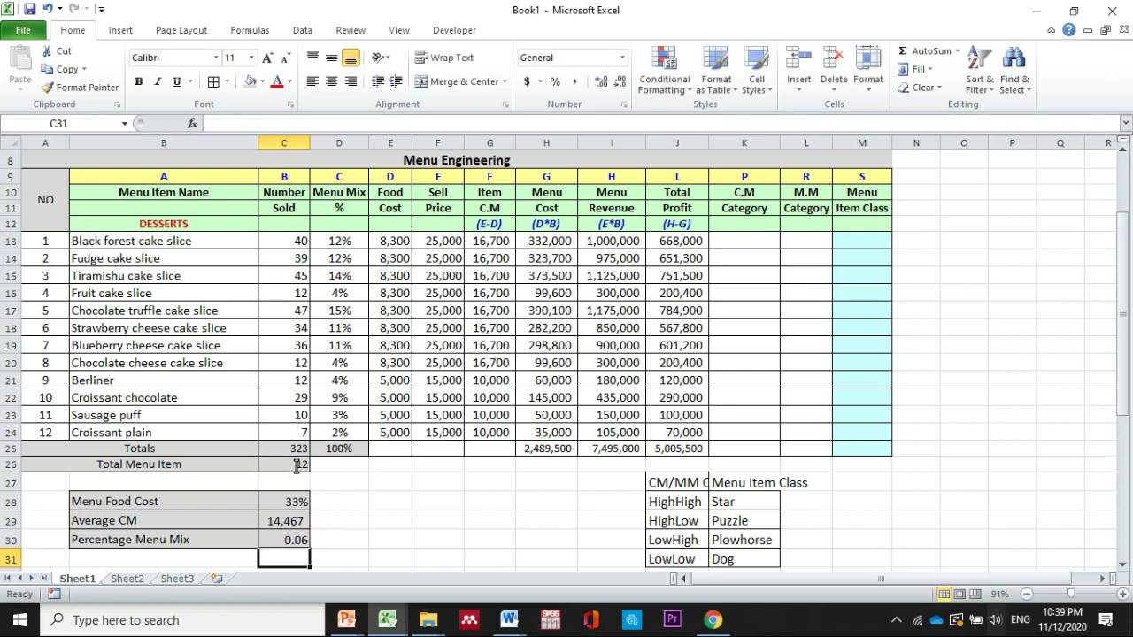
{"action": "left_click", "coordinate": [295, 542]}
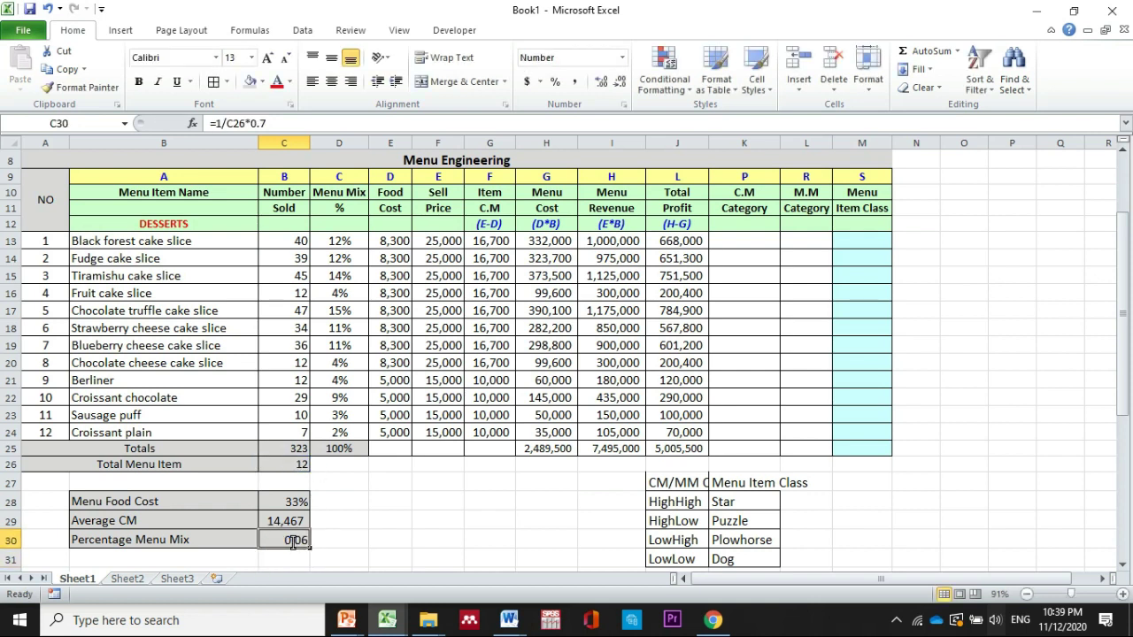
Step: Format the Percentage Menu Mix value in C30 as percent style
{"action": "left_click", "coordinate": [555, 82]}
{"action": "left_click", "coordinate": [395, 525]}
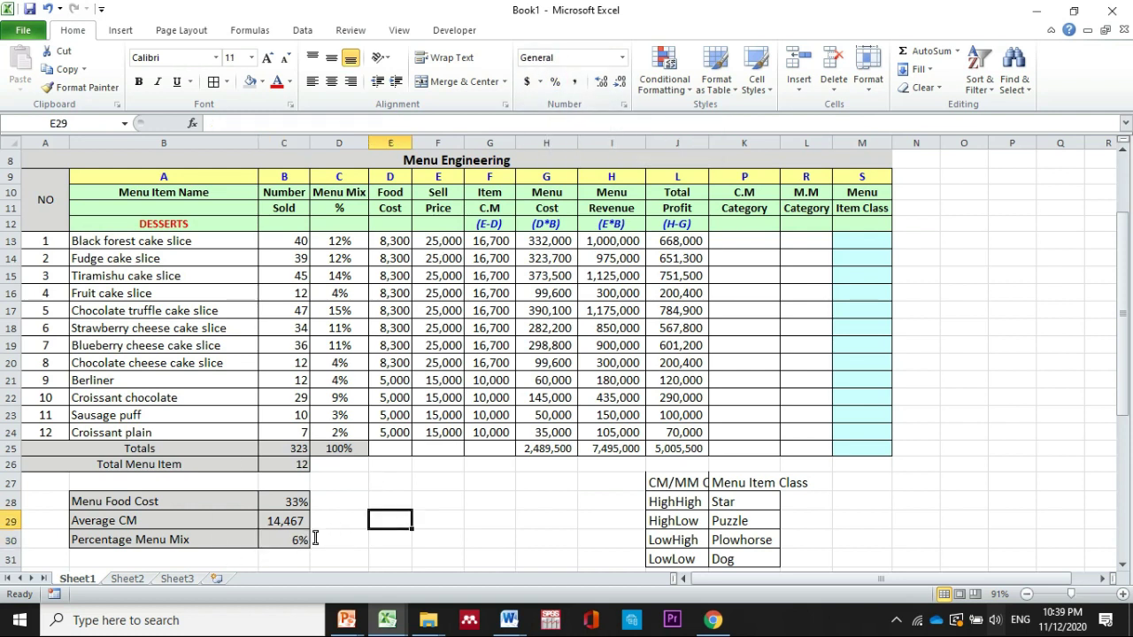
{"action": "left_click", "coordinate": [296, 542]}
{"action": "left_click", "coordinate": [364, 552]}
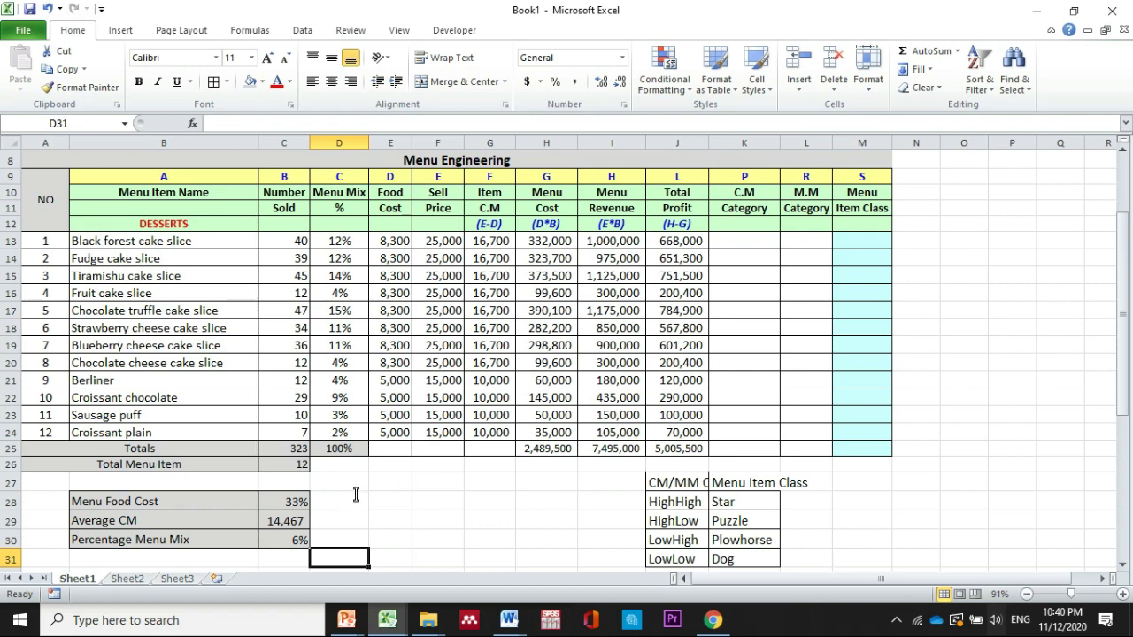
{"action": "left_click", "coordinate": [725, 245]}
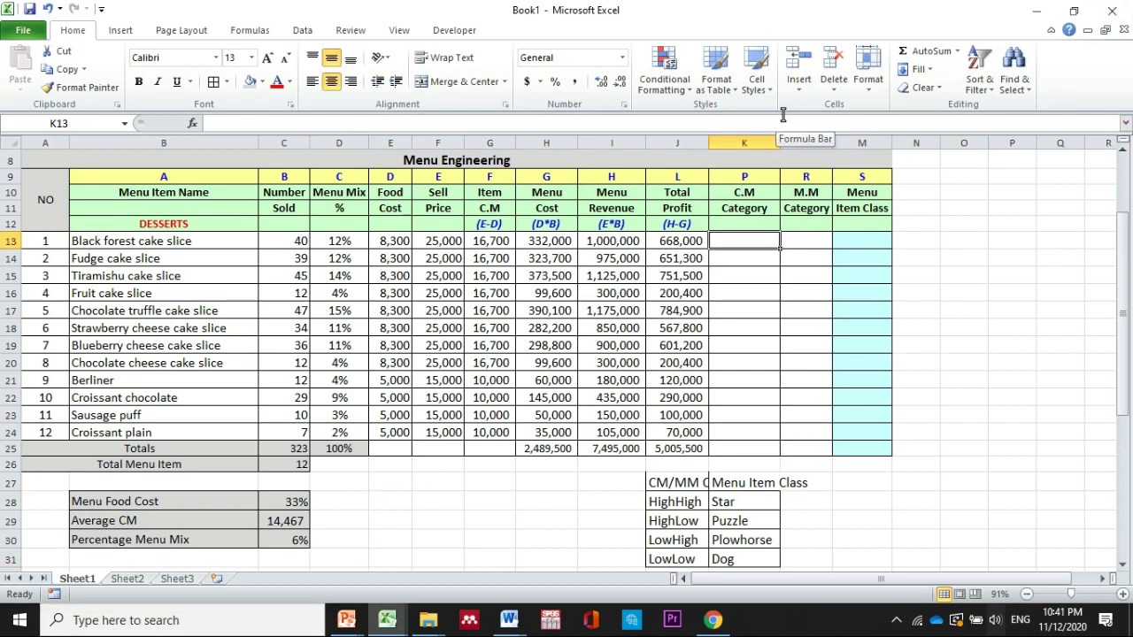
{"action": "left_click", "coordinate": [1000, 258]}
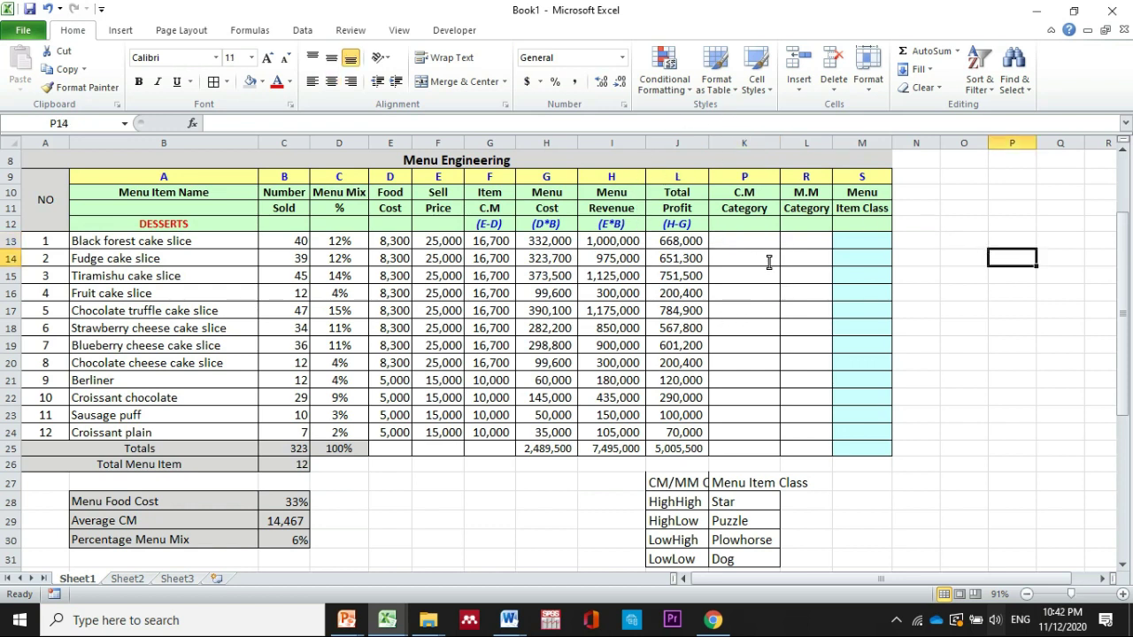
{"action": "left_click", "coordinate": [808, 299]}
Step: Insert an IF function in K13 with the logical test G13>C29, comparing item CM with Average CM
{"action": "left_click", "coordinate": [753, 243]}
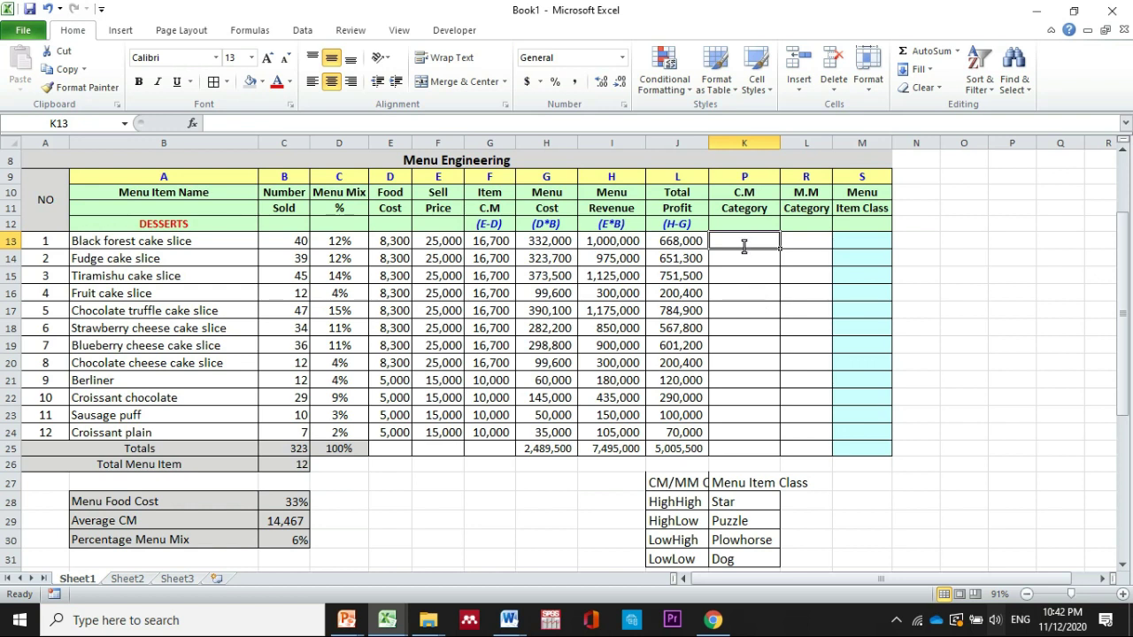
{"action": "type", "text": "="}
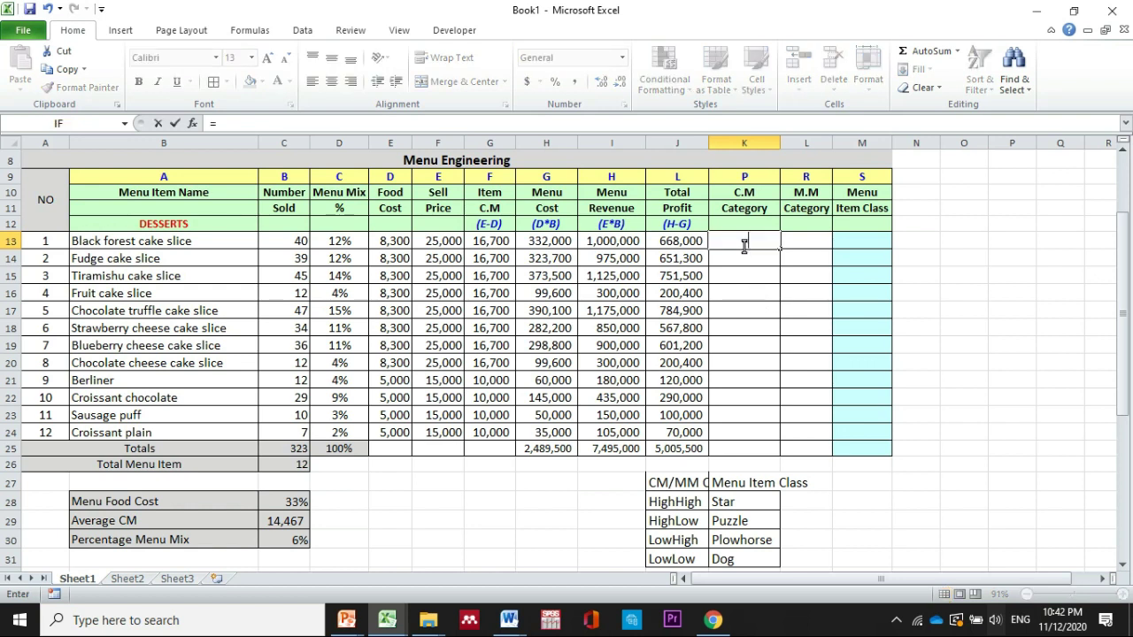
{"action": "left_click", "coordinate": [193, 124]}
{"action": "left_click", "coordinate": [739, 421]}
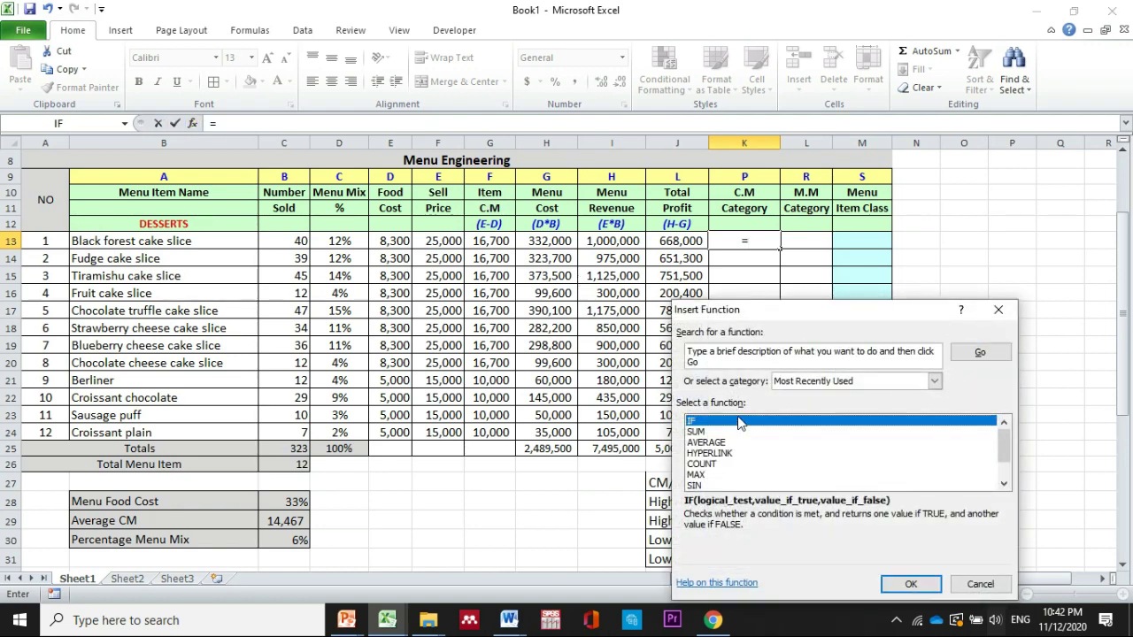
{"action": "left_click", "coordinate": [913, 588]}
{"action": "left_click_drag", "start_coordinate": [834, 360], "coordinate": [851, 297]}
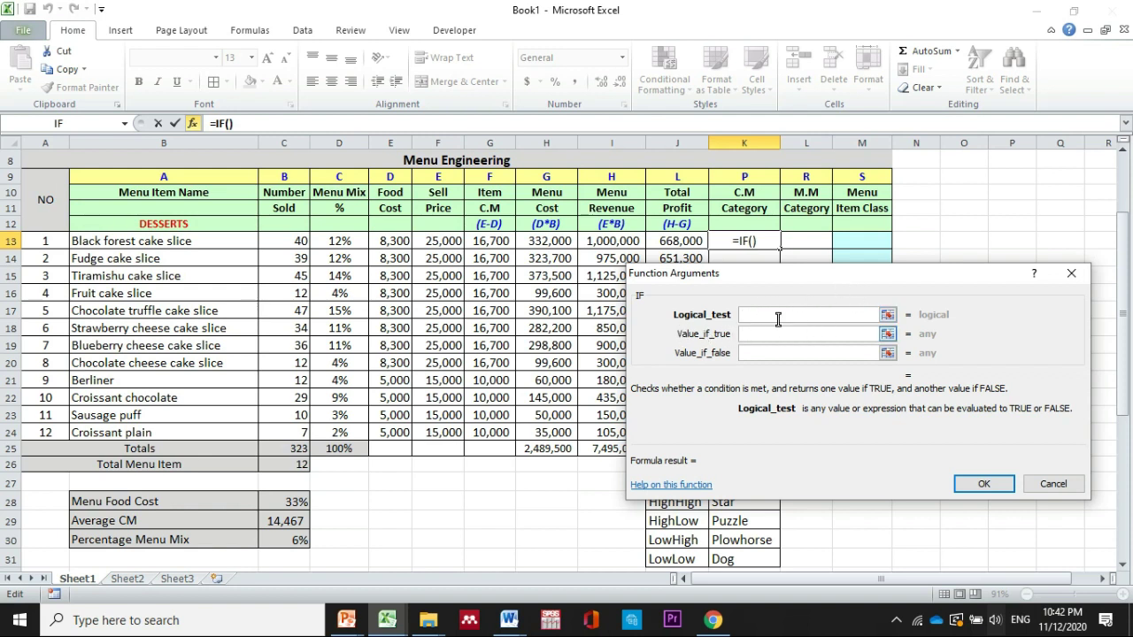
{"action": "left_click", "coordinate": [498, 244]}
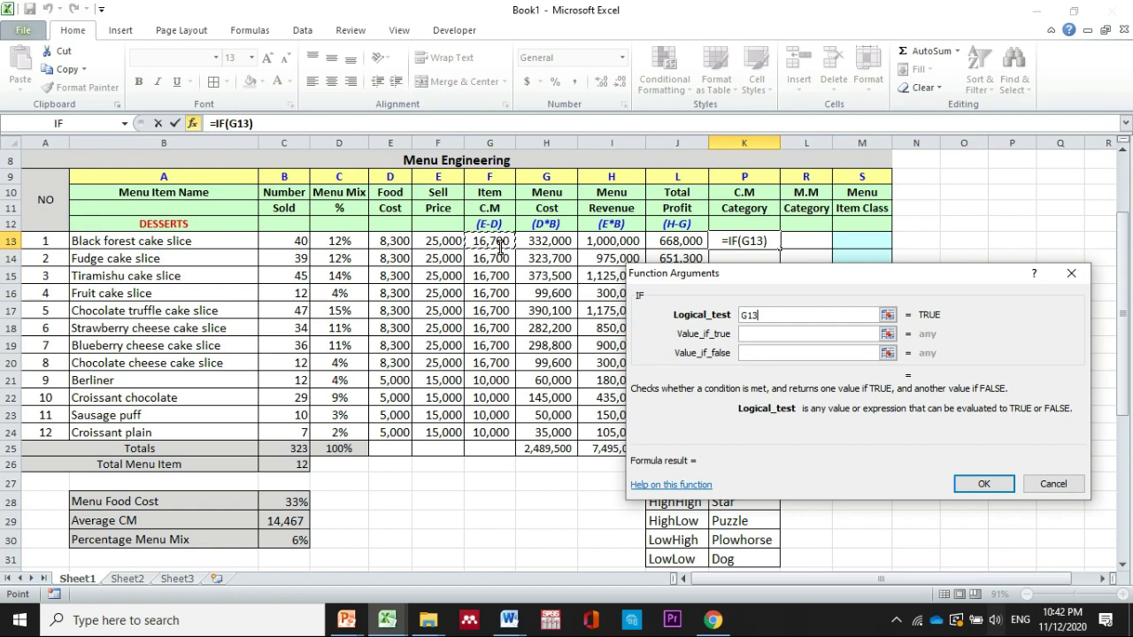
{"action": "type", "text": ">"}
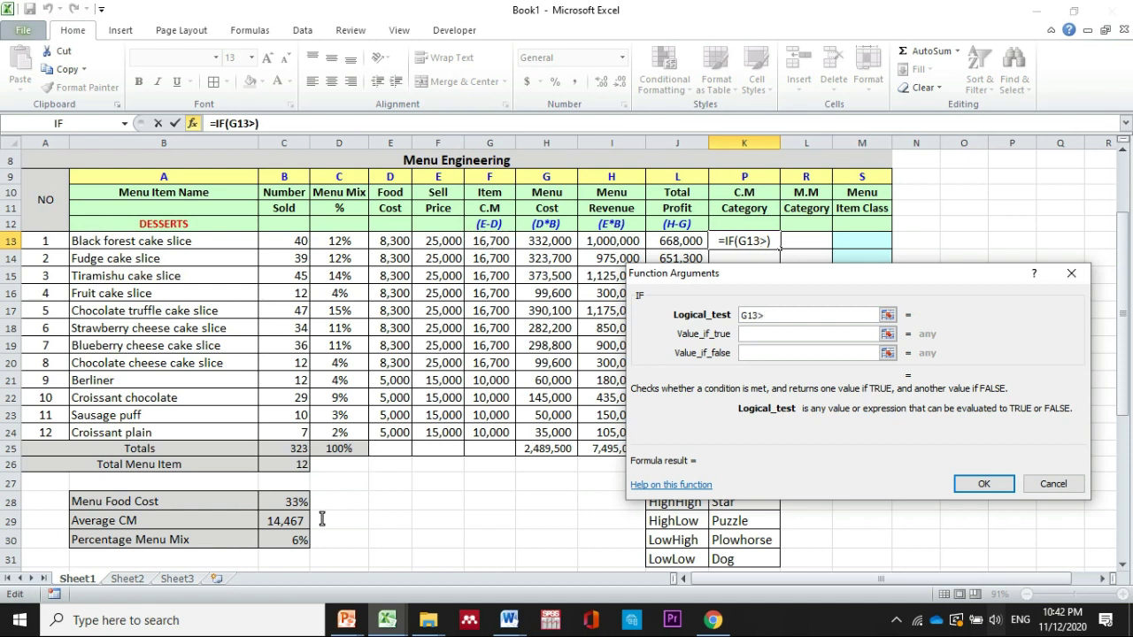
{"action": "left_click", "coordinate": [292, 522]}
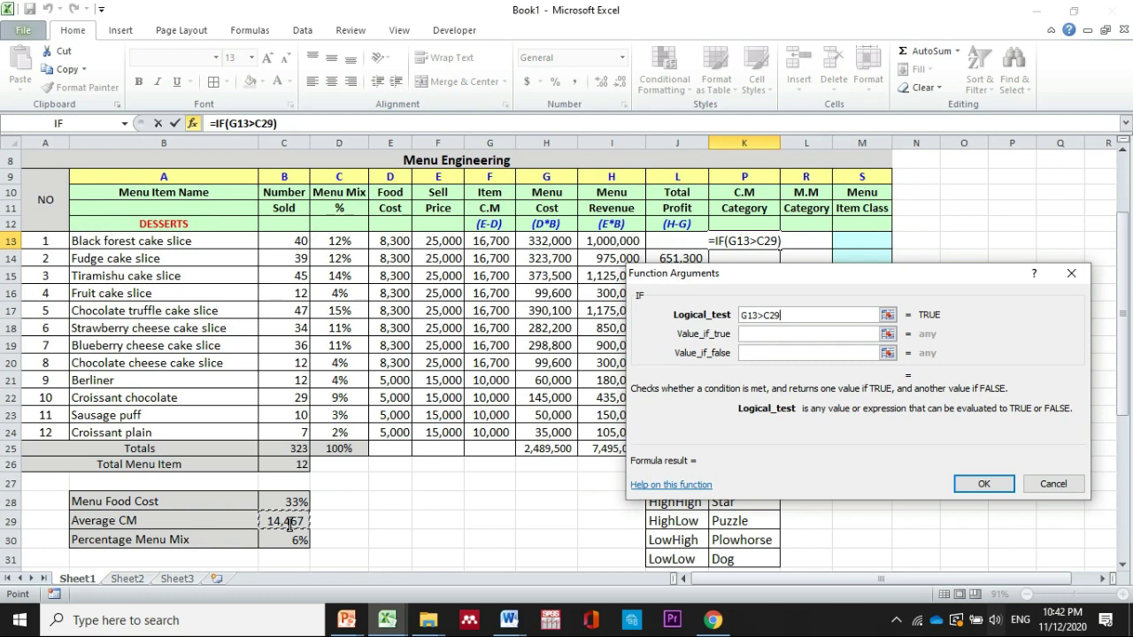
Step: Set the K13 IF function to return High when true and Low when false, and enter the formula
{"action": "left_click", "coordinate": [791, 333]}
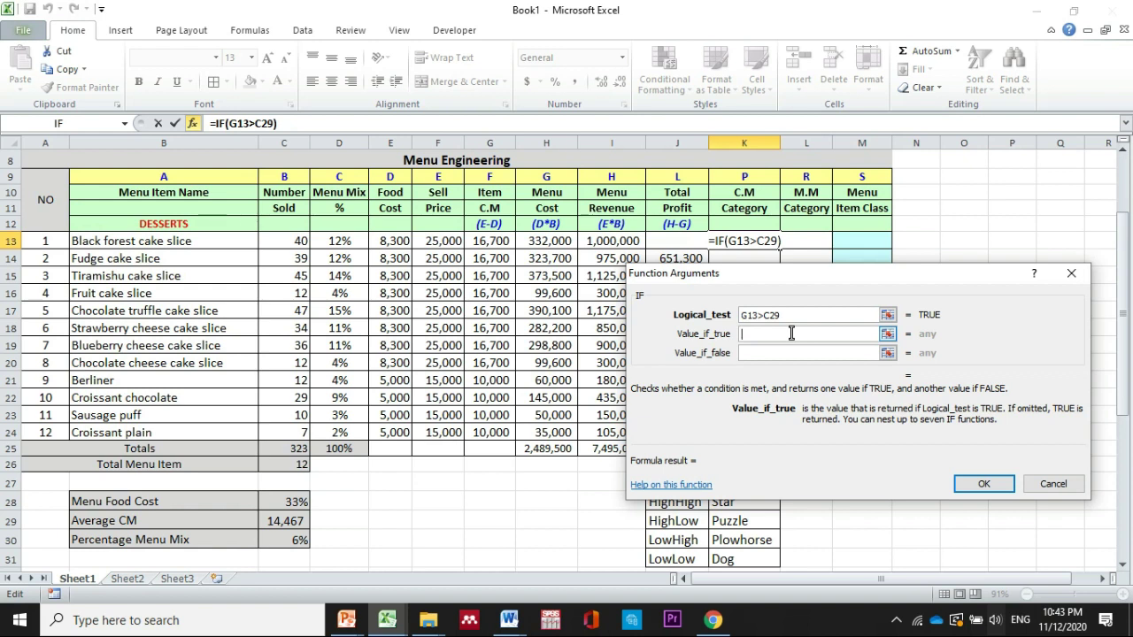
{"action": "type", "text": "High"}
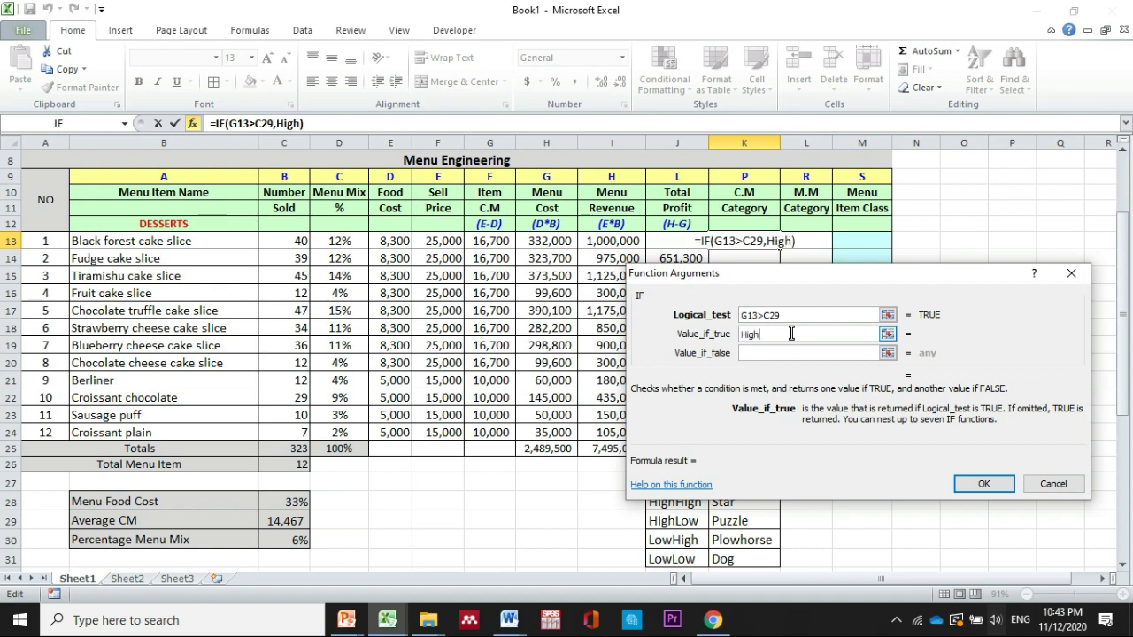
{"action": "left_click", "coordinate": [787, 353]}
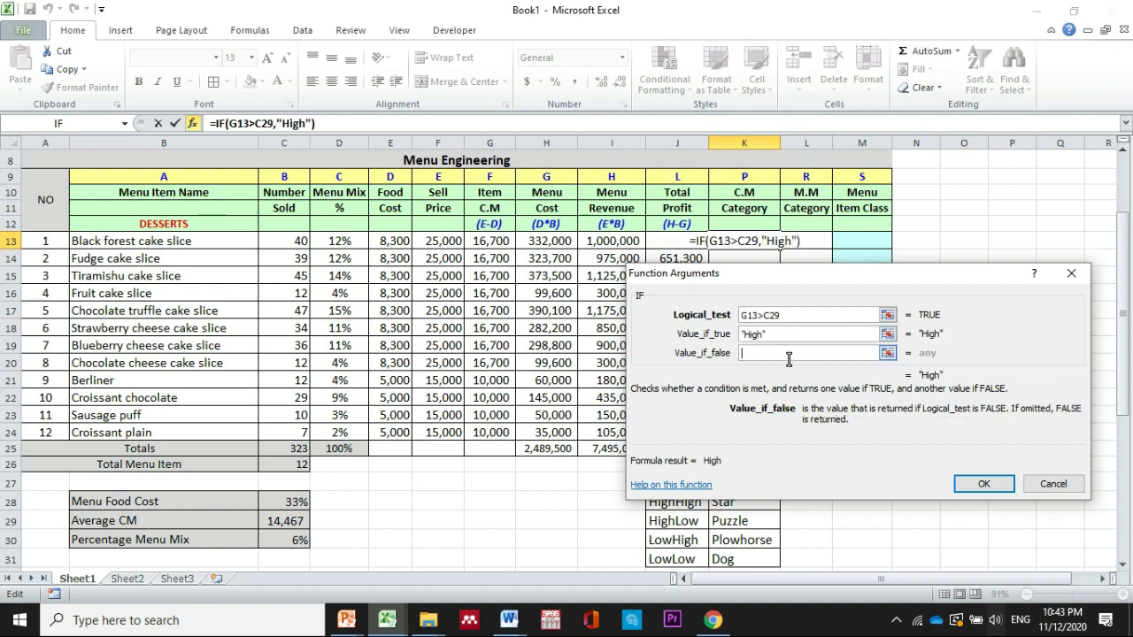
{"action": "type", "text": "Lo"}
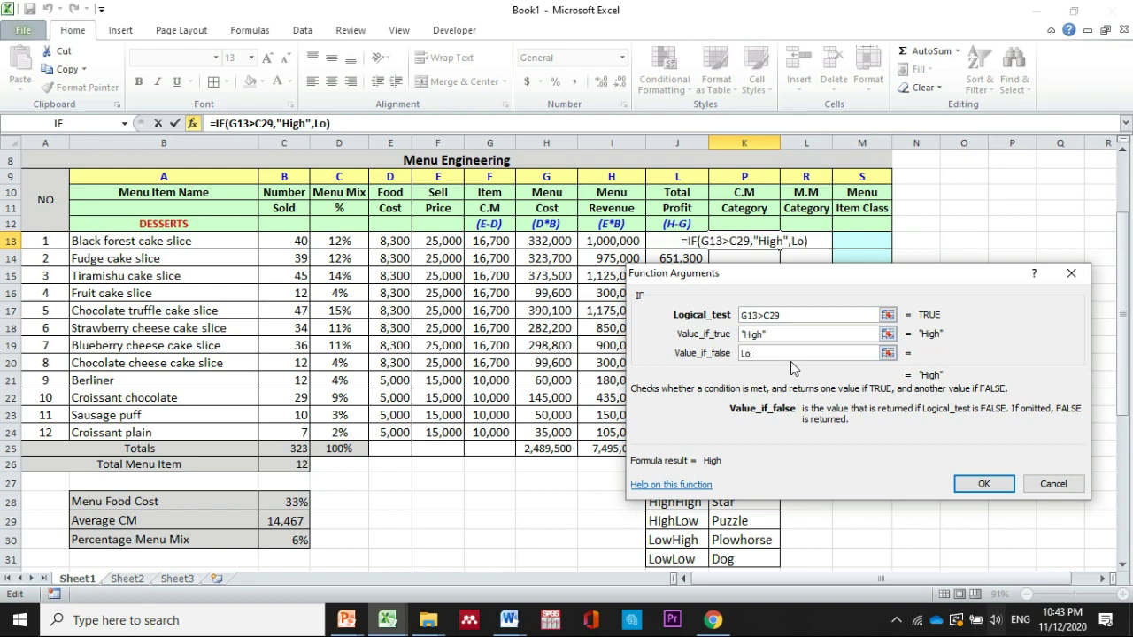
{"action": "type", "text": "w"}
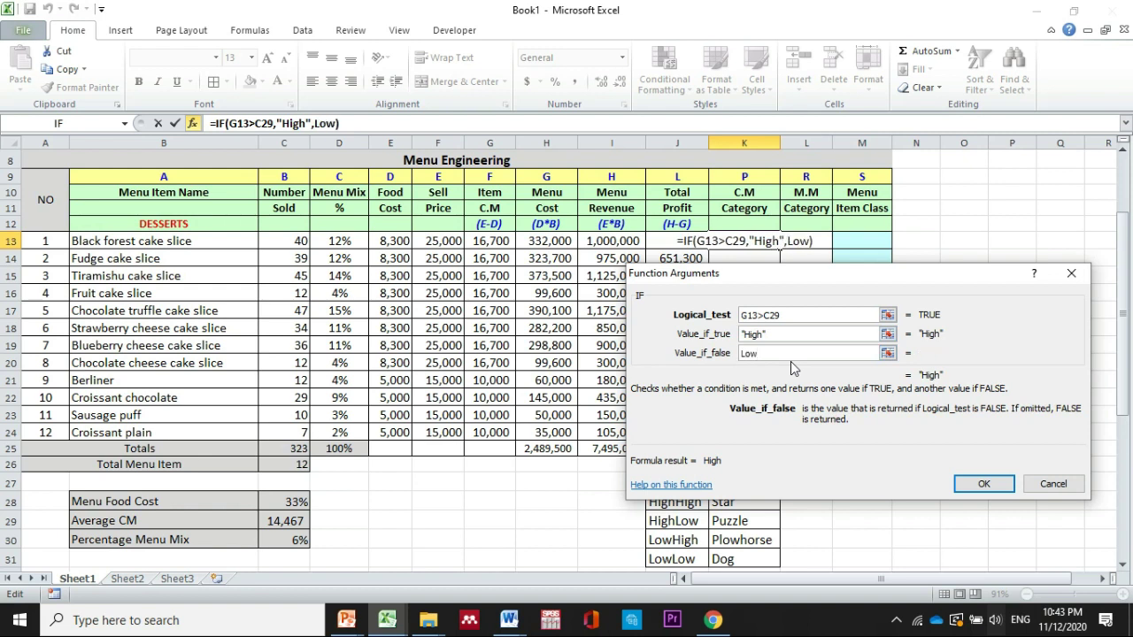
{"action": "left_click", "coordinate": [982, 487]}
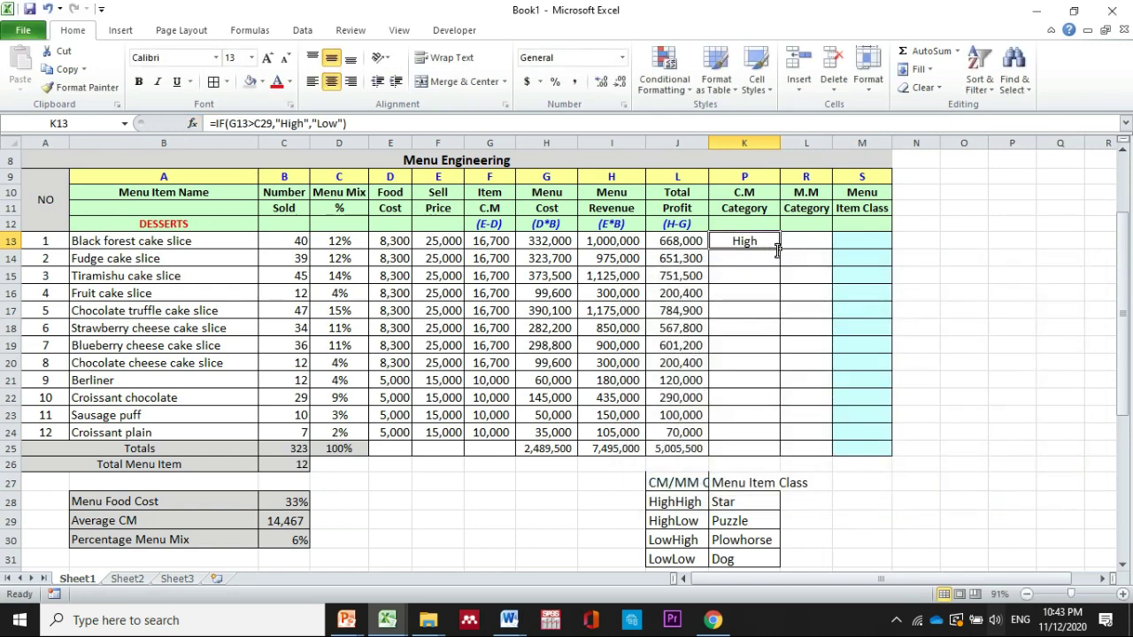
Step: Try filling the C.M Category formula from K13 down to K25, and clear the copies in K14:K25
{"action": "left_click_drag", "start_coordinate": [780, 250], "coordinate": [778, 451]}
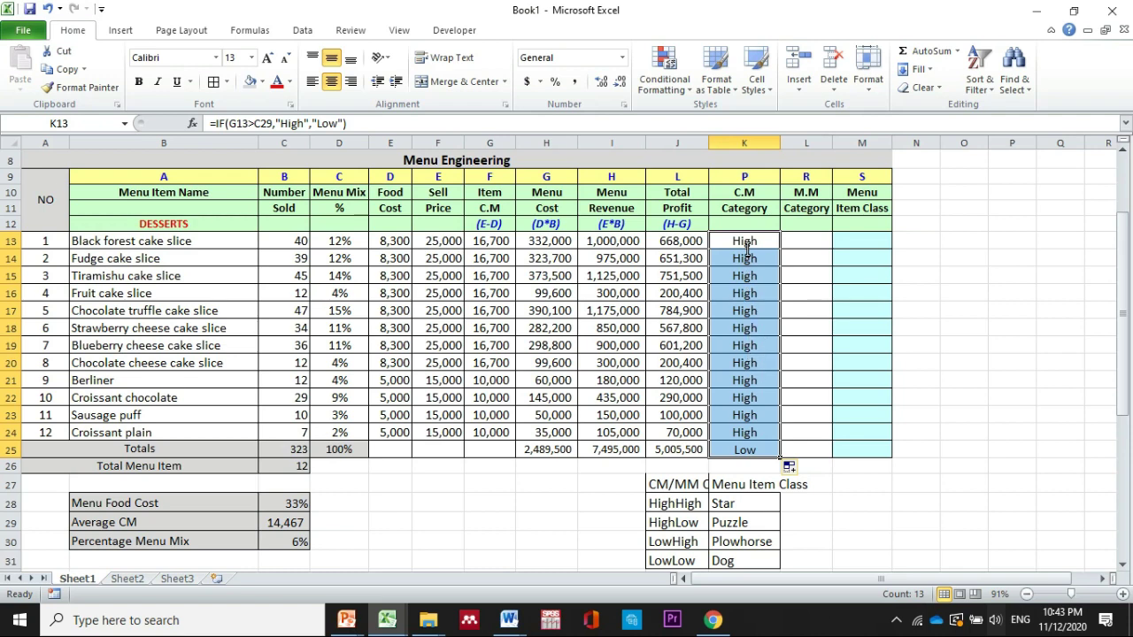
{"action": "left_click_drag", "start_coordinate": [751, 265], "coordinate": [751, 274]}
{"action": "left_click", "coordinate": [571, 124]}
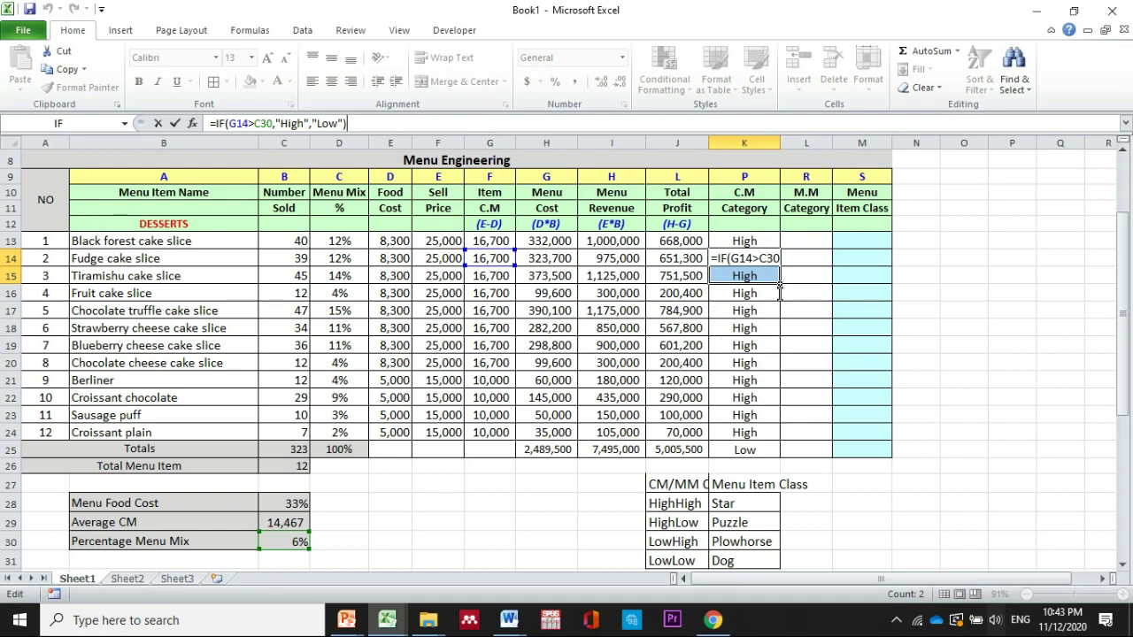
{"action": "key", "text": "Return"}
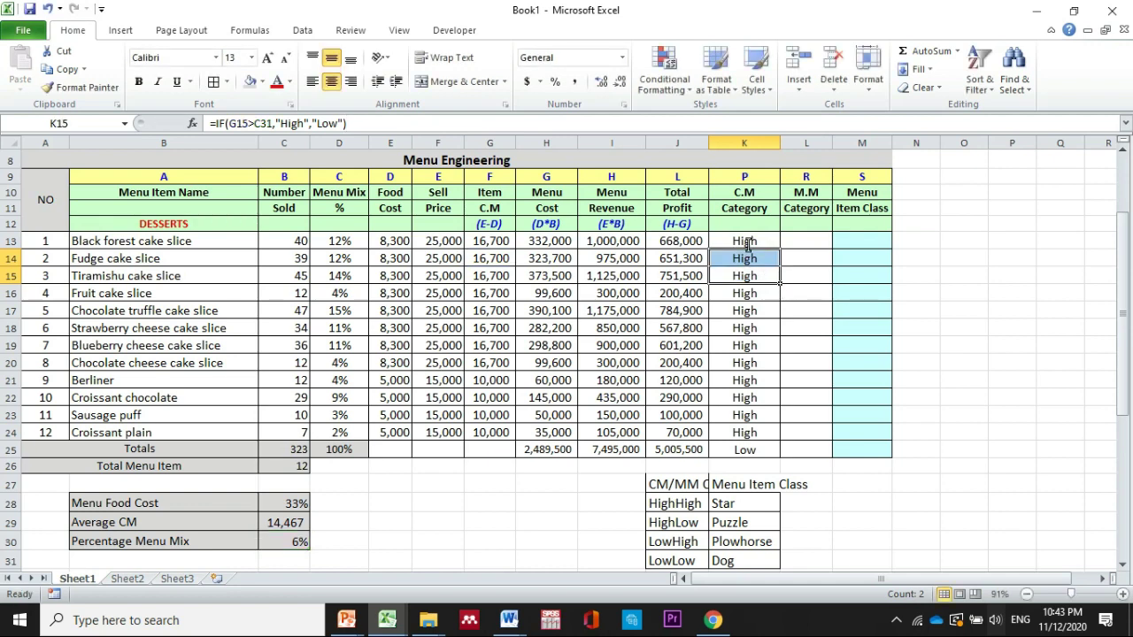
{"action": "left_click_drag", "start_coordinate": [759, 262], "coordinate": [752, 449]}
{"action": "key", "text": "Delete"}
Step: Make the Average CM reference absolute as $C$29 in the K13 formula and fill it down to K25
{"action": "left_click", "coordinate": [742, 243]}
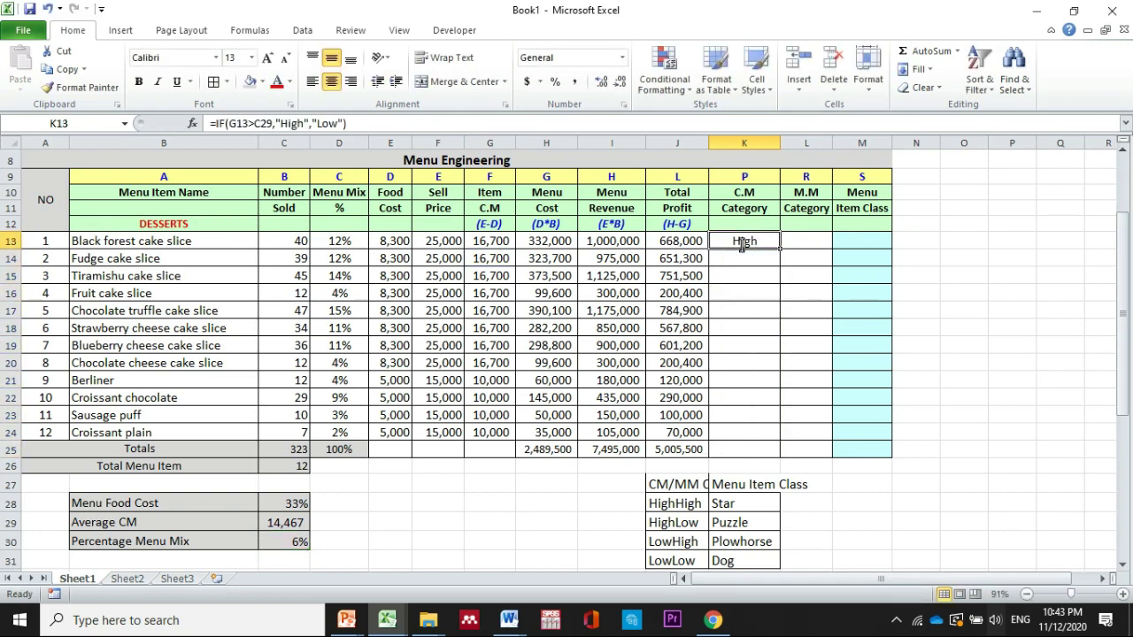
{"action": "left_click", "coordinate": [494, 122]}
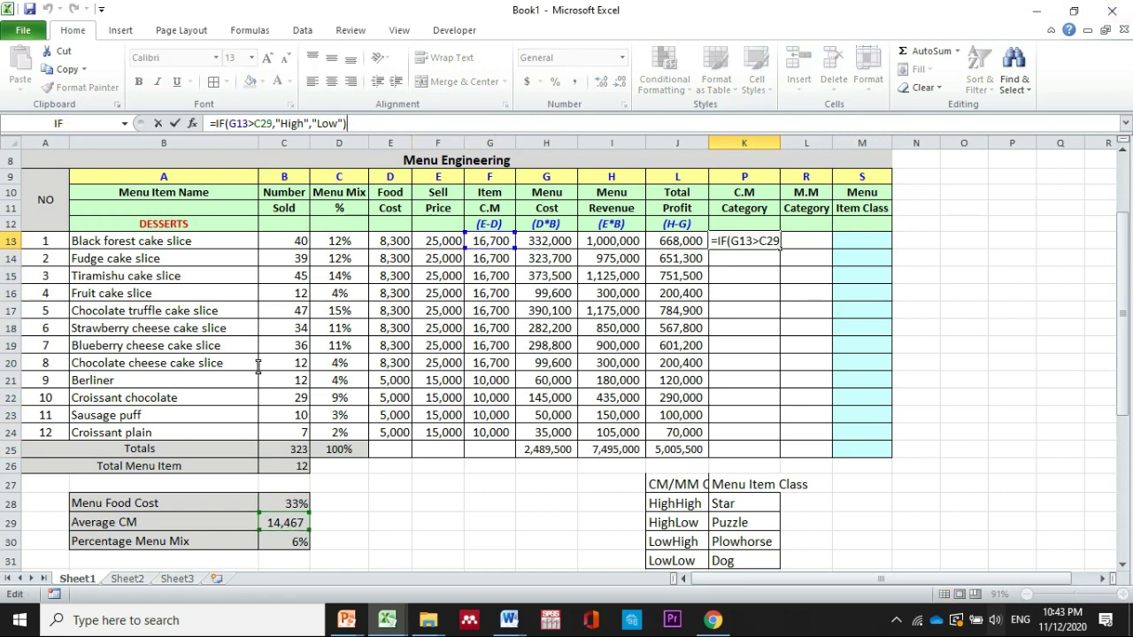
{"action": "left_click", "coordinate": [260, 124]}
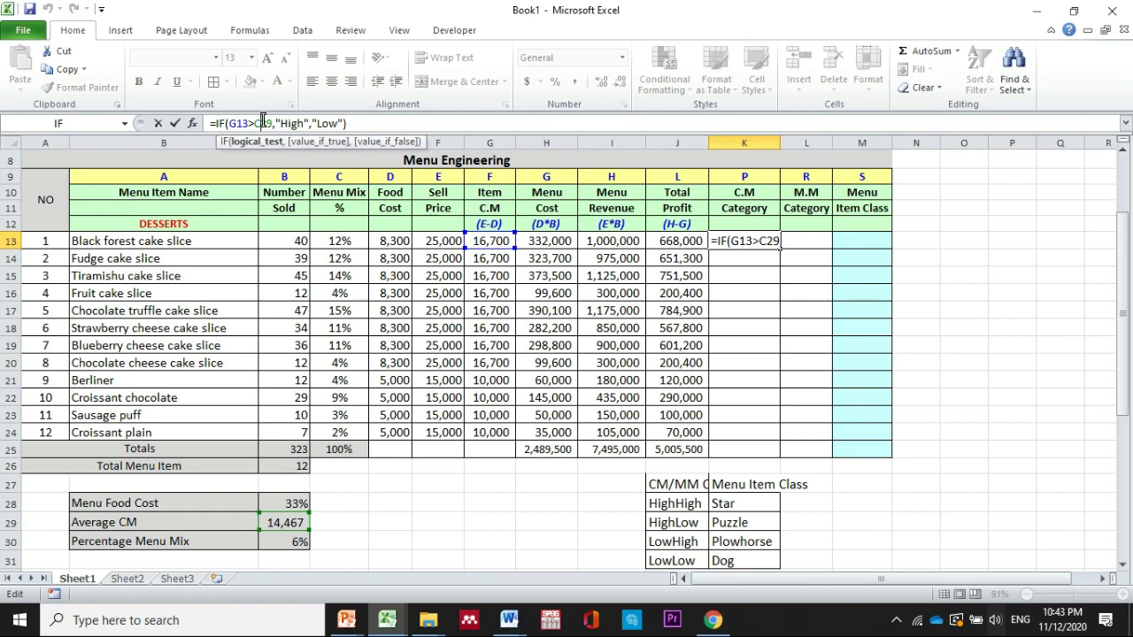
{"action": "key", "text": "F4"}
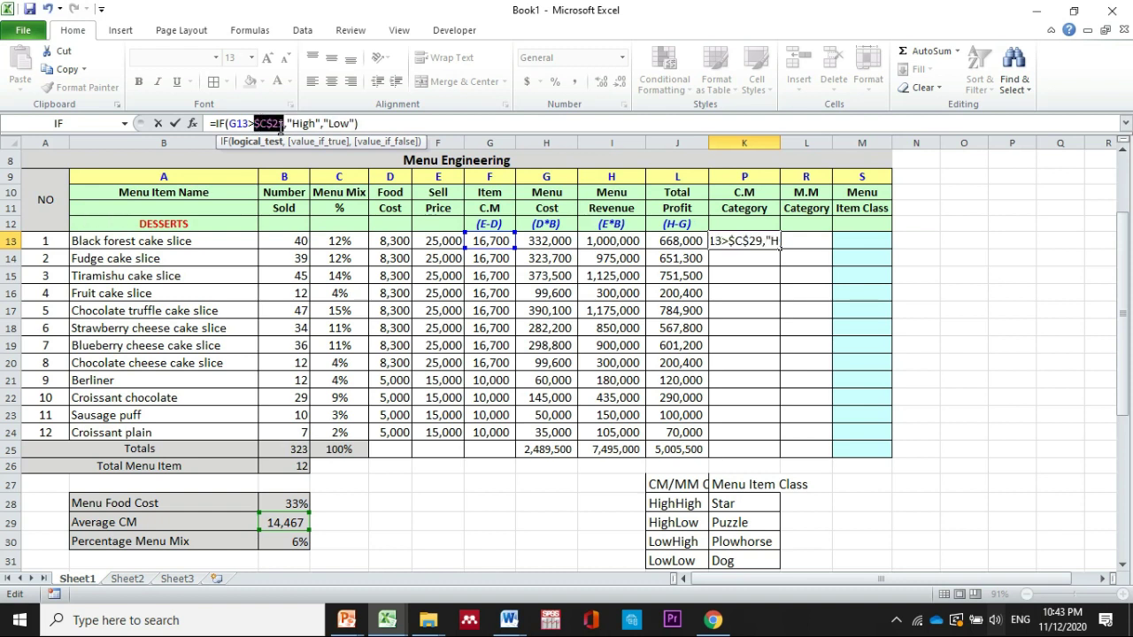
{"action": "key", "text": "Return"}
{"action": "left_click", "coordinate": [751, 241]}
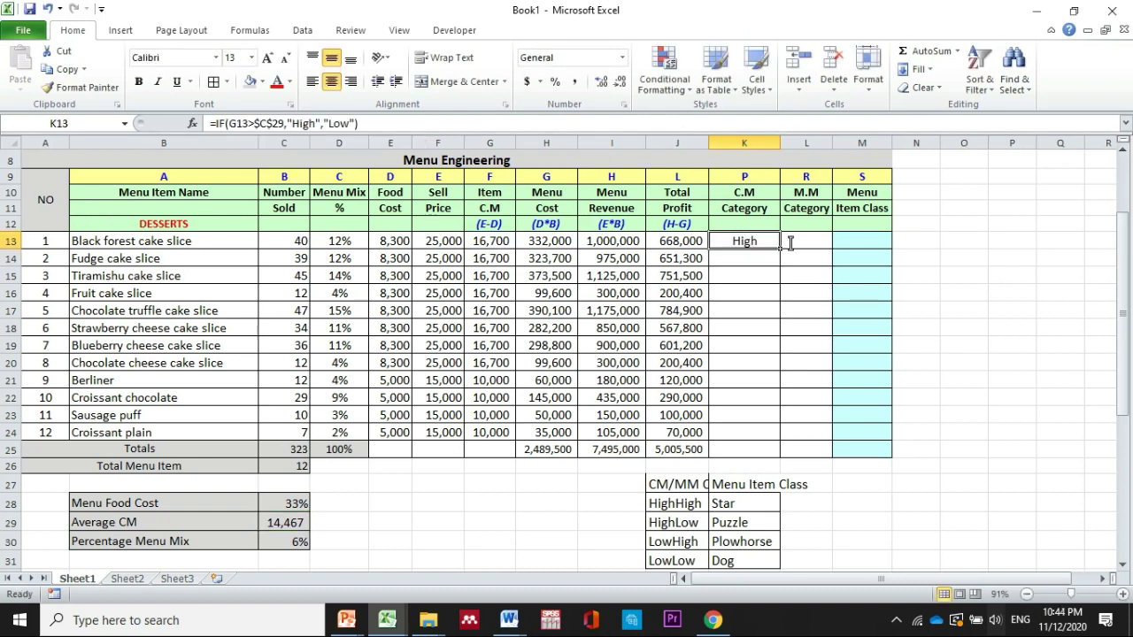
{"action": "left_click_drag", "start_coordinate": [780, 249], "coordinate": [769, 450]}
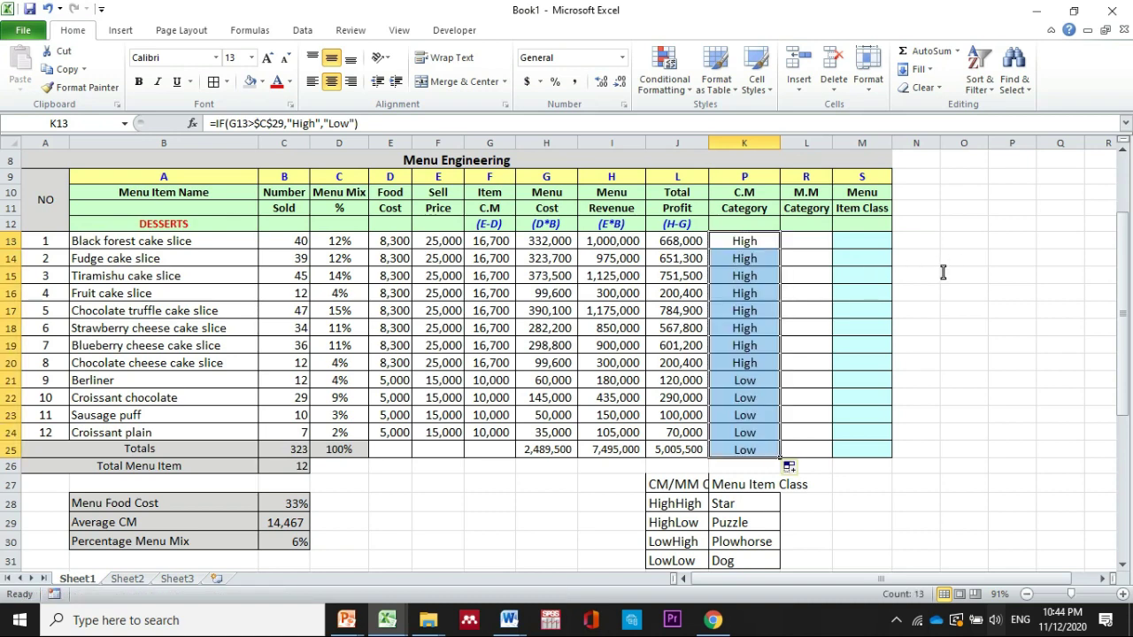
Step: Insert an IF function in L13 with the logical test D13>C30, comparing menu mix with Percentage Menu Mix
{"action": "left_click", "coordinate": [802, 243]}
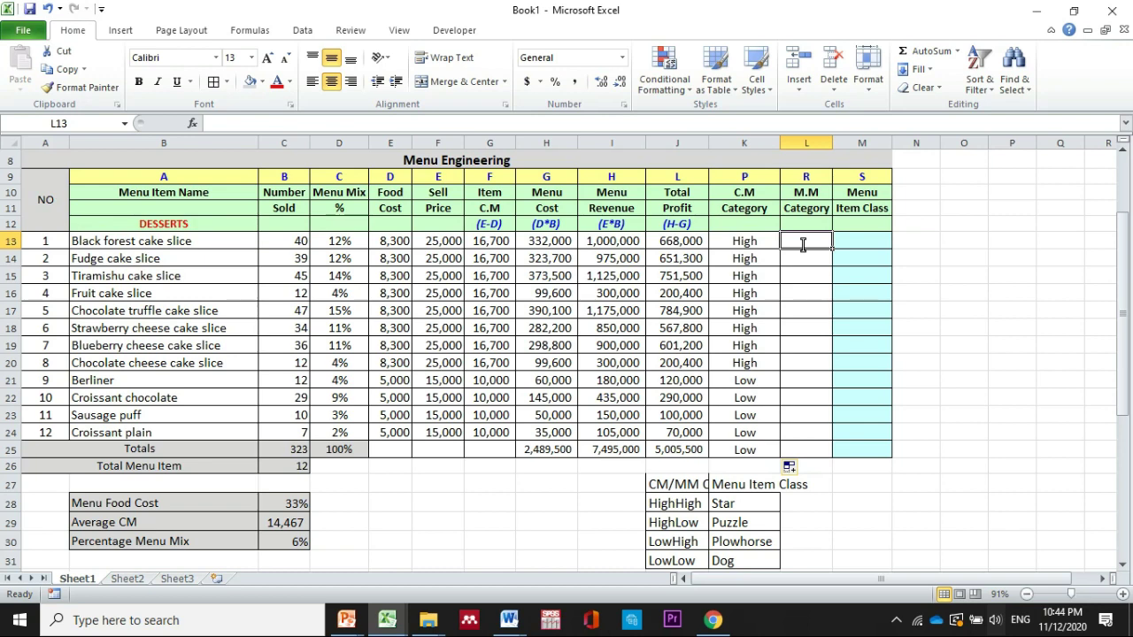
{"action": "type", "text": "="}
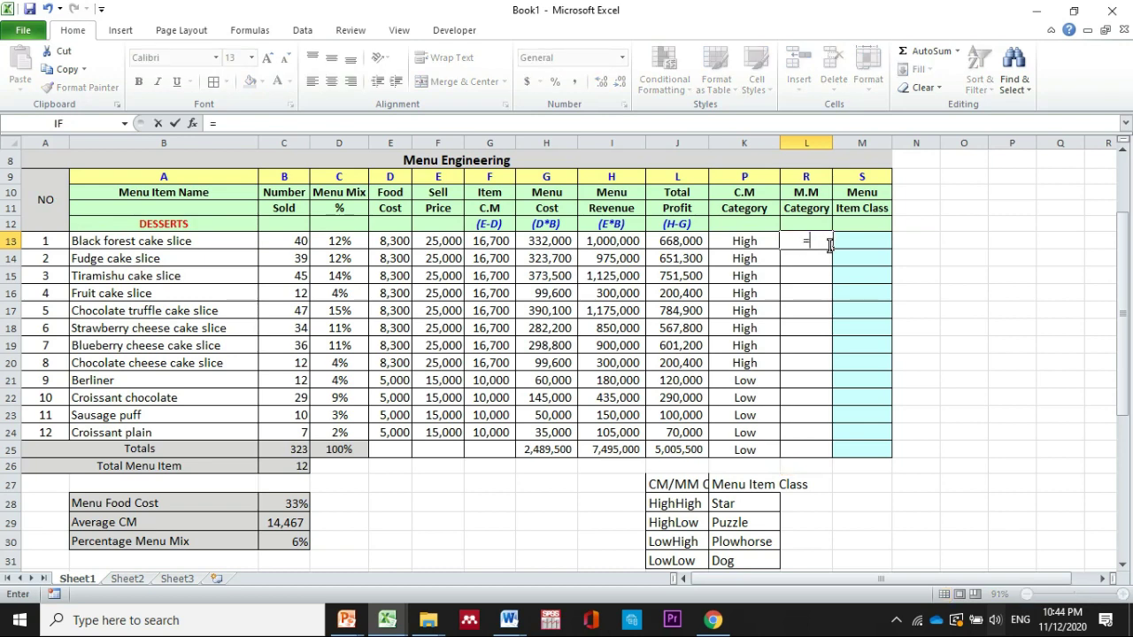
{"action": "left_click", "coordinate": [193, 124]}
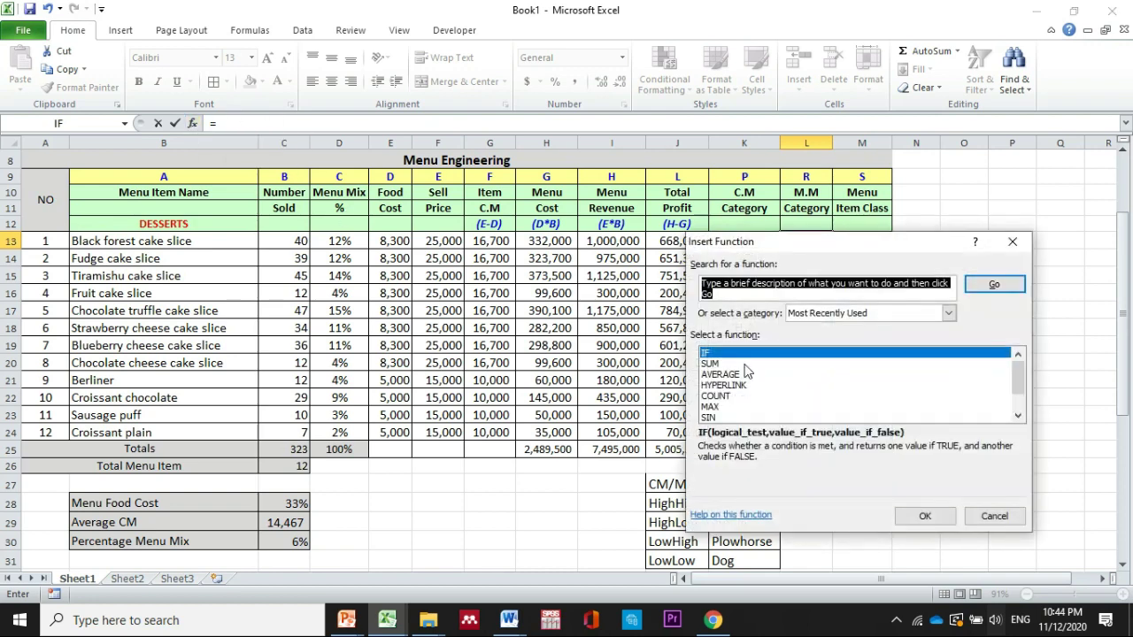
{"action": "left_click", "coordinate": [925, 517]}
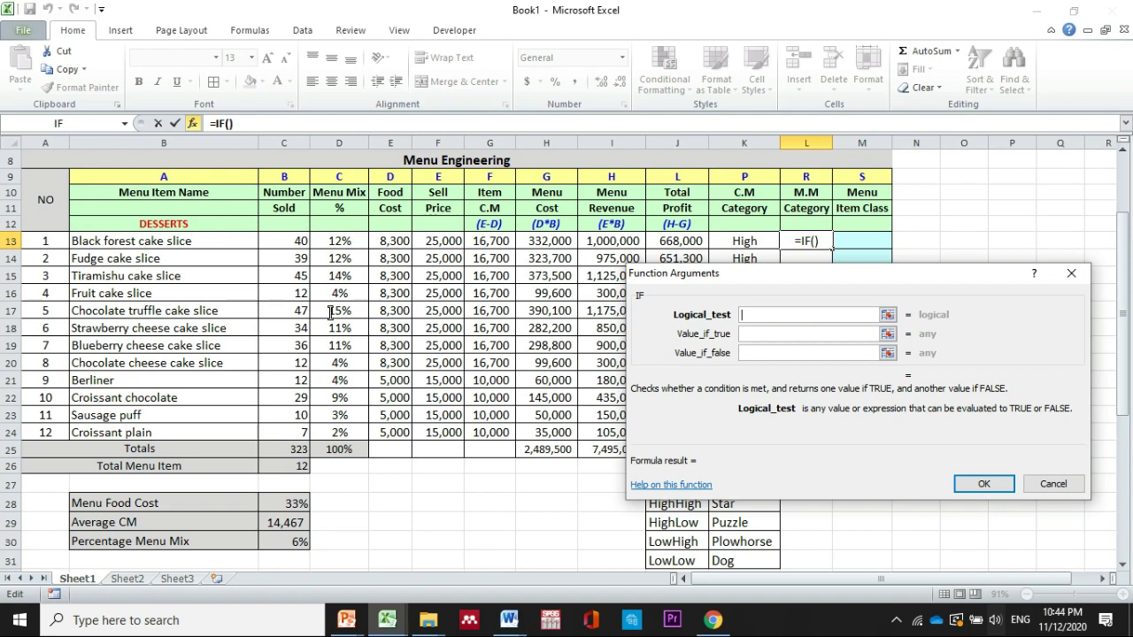
{"action": "left_click", "coordinate": [354, 246]}
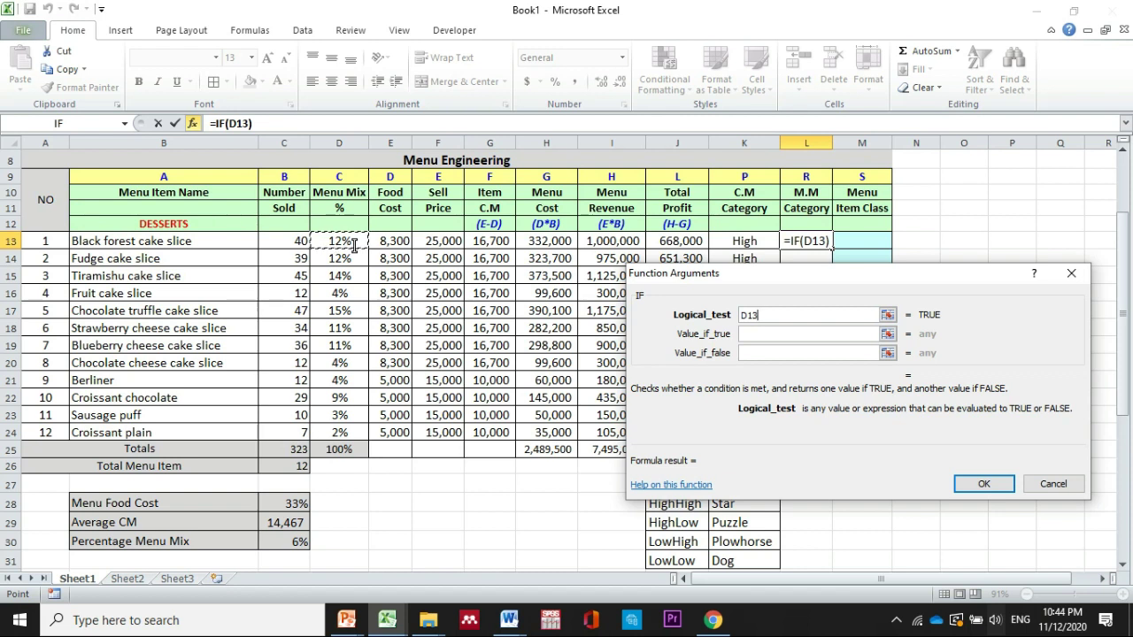
{"action": "type", "text": ">"}
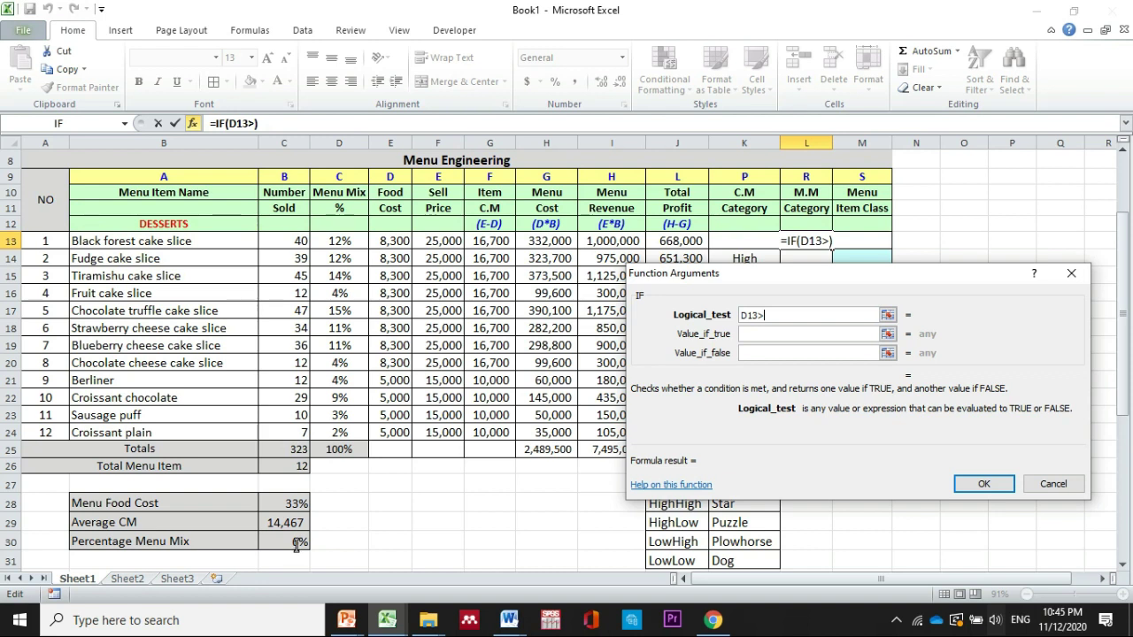
{"action": "left_click", "coordinate": [296, 545]}
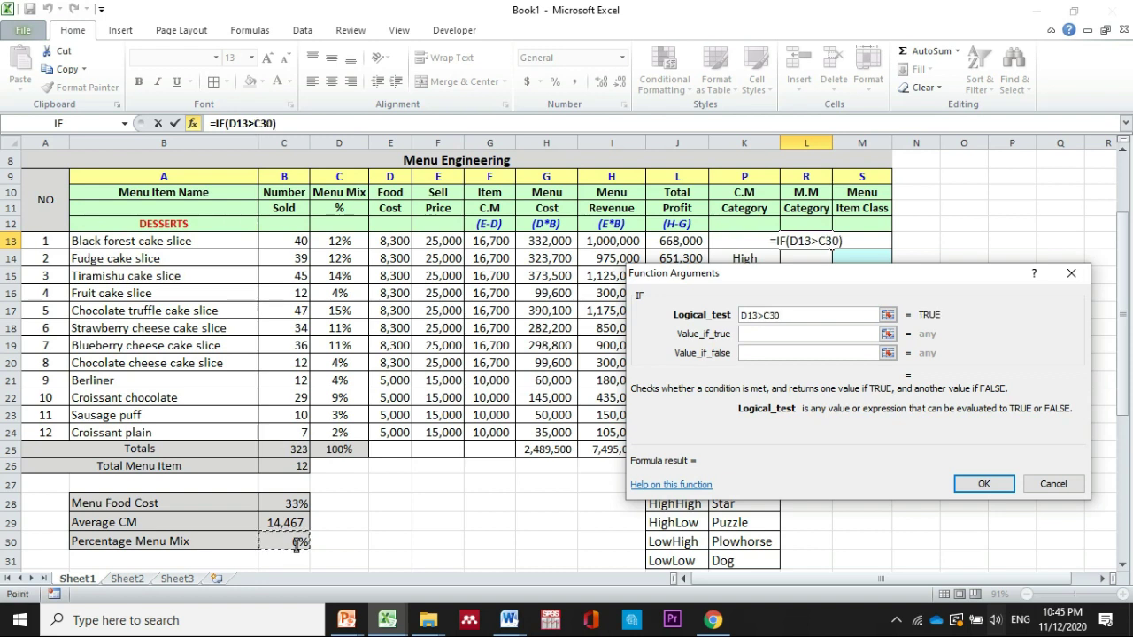
Step: Set the L13 IF function to return High when true and Low when false, and enter the formula
{"action": "left_click", "coordinate": [765, 333]}
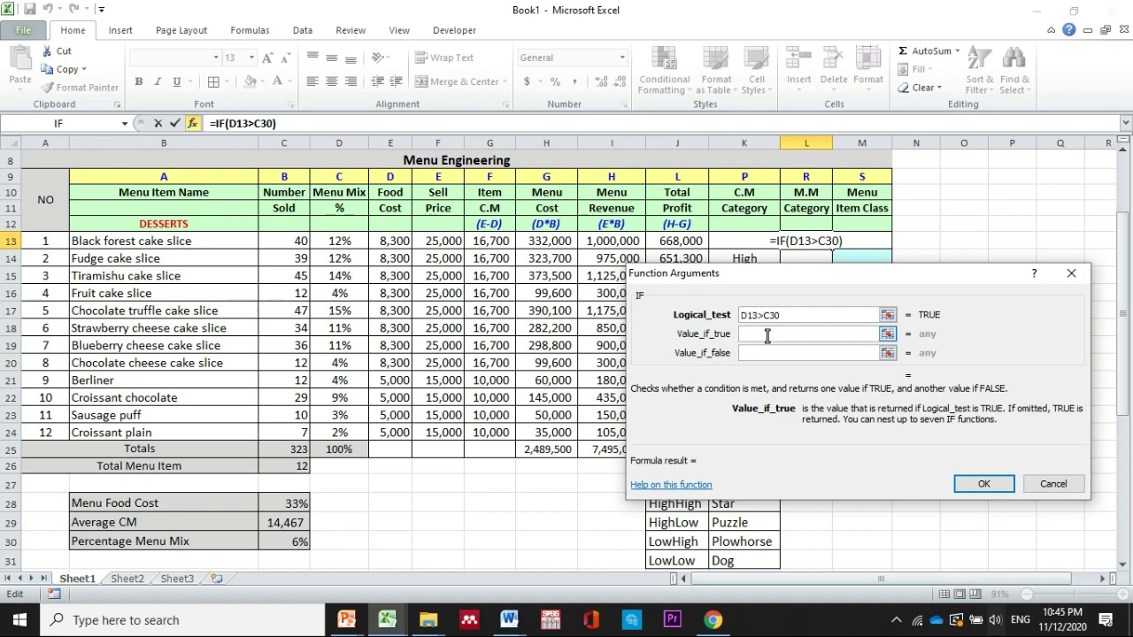
{"action": "type", "text": "H"}
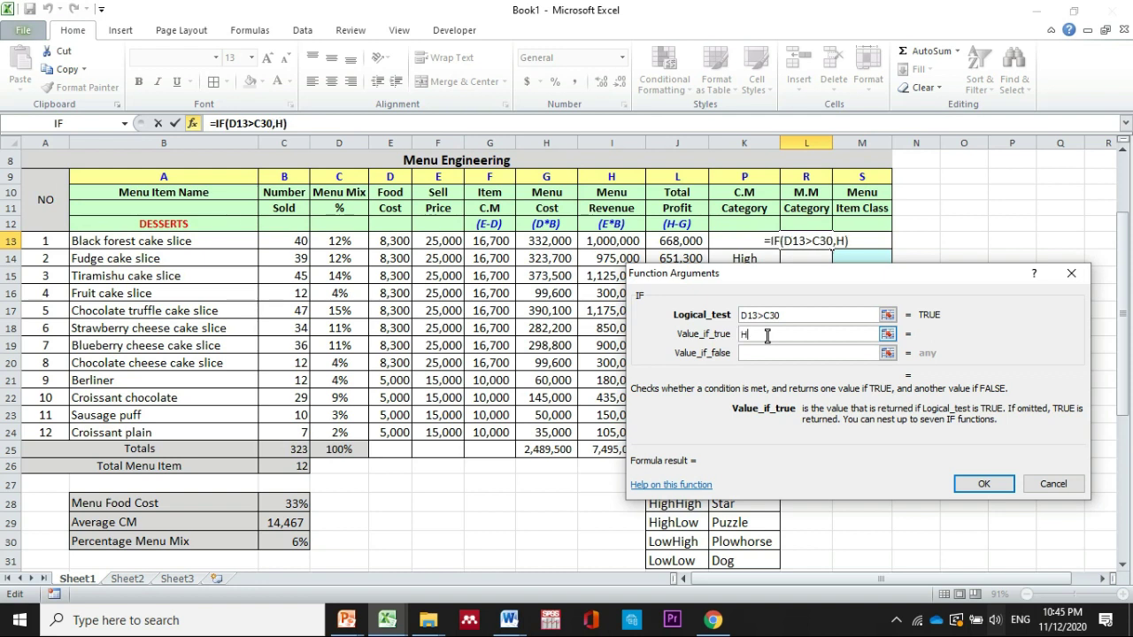
{"action": "type", "text": "igh"}
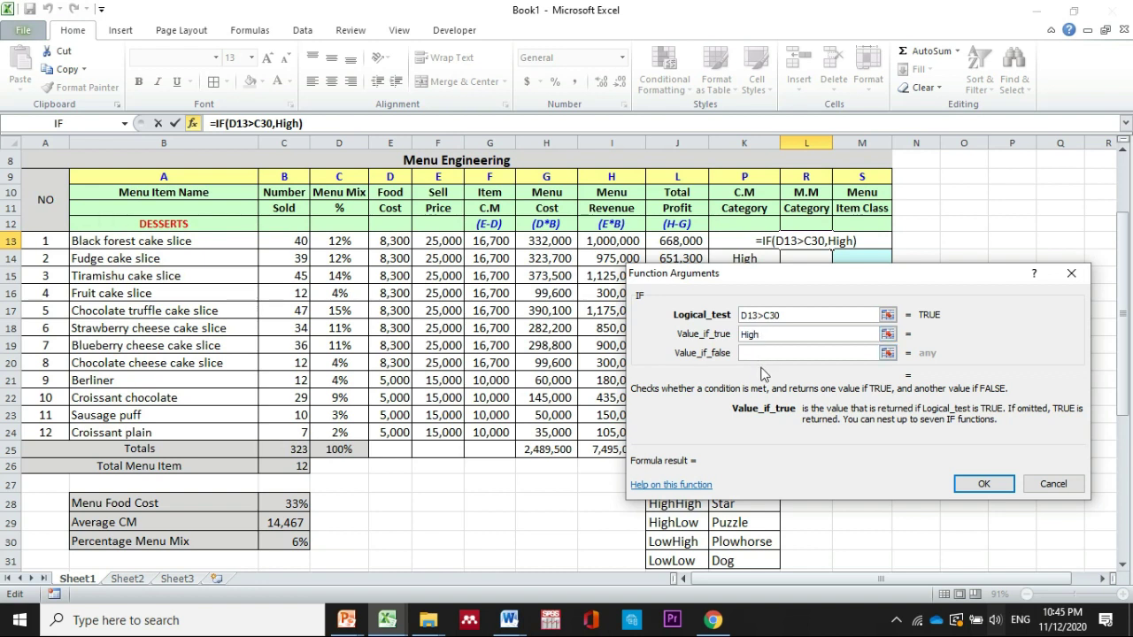
{"action": "left_click", "coordinate": [775, 354]}
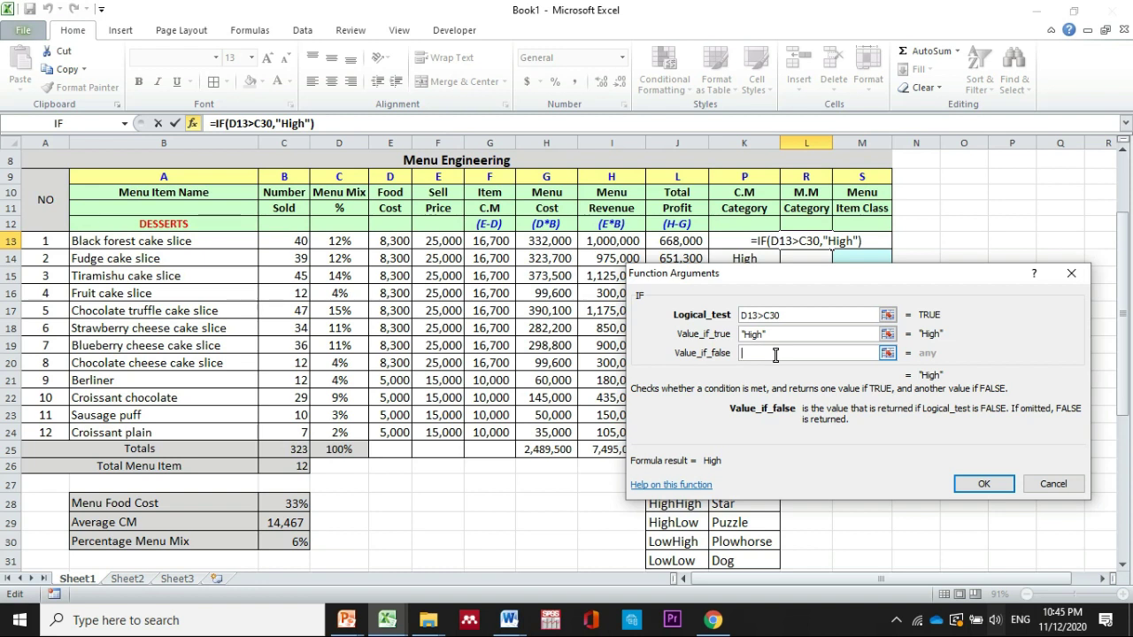
{"action": "type", "text": "Low"}
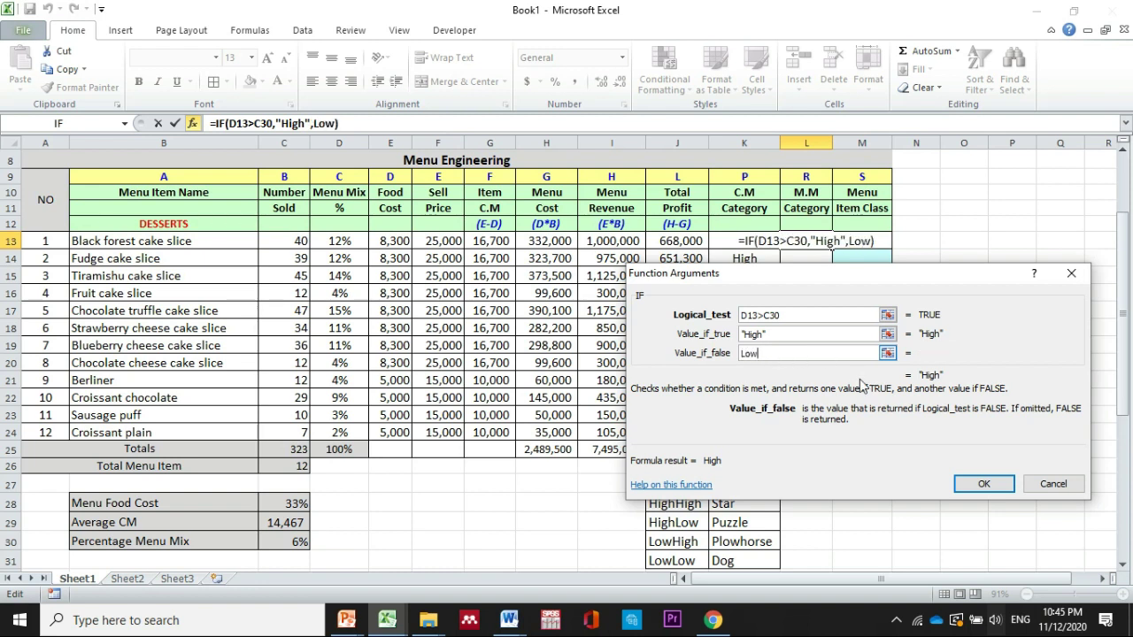
{"action": "left_click", "coordinate": [983, 485]}
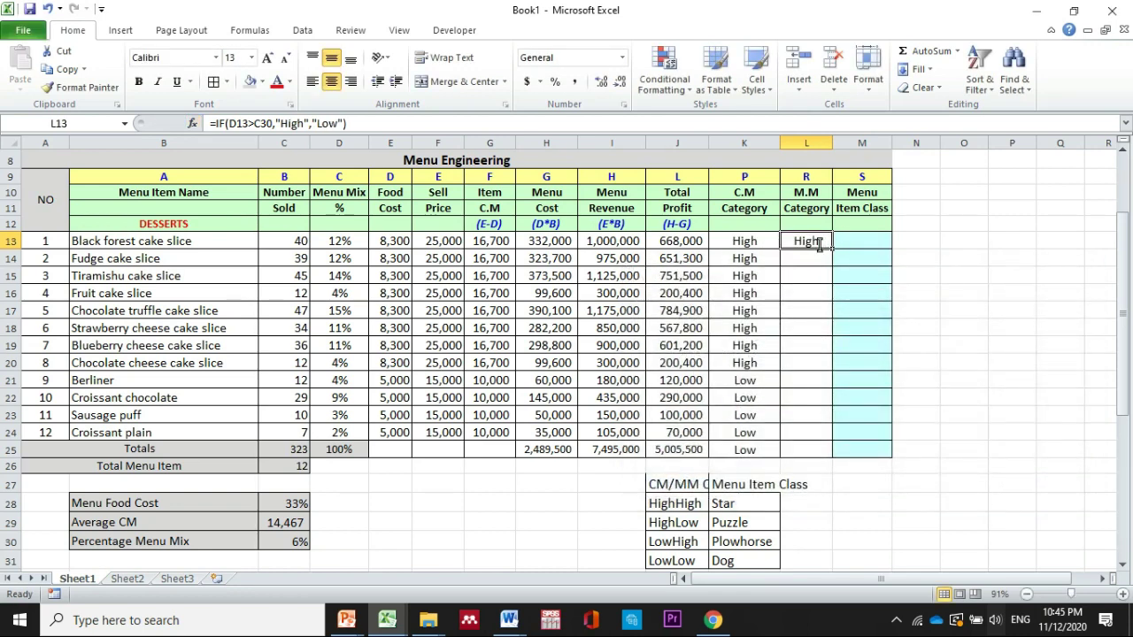
Step: Make the Percentage Menu Mix reference absolute as $C$30 in the L13 formula and fill it down to L25
{"action": "left_click", "coordinate": [362, 123]}
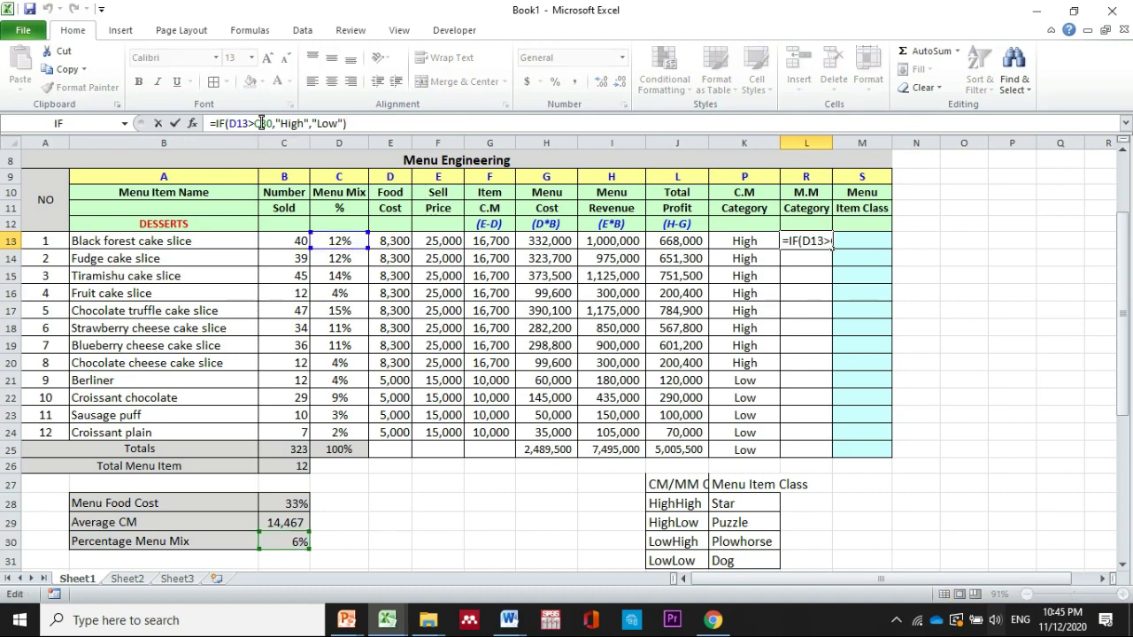
{"action": "left_click", "coordinate": [261, 123]}
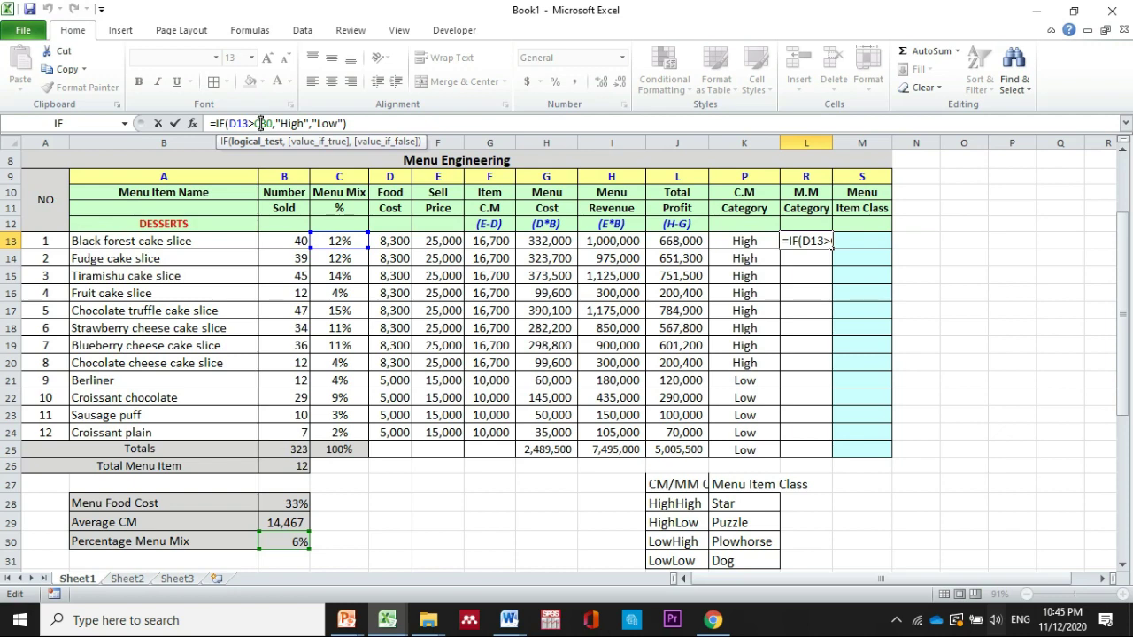
{"action": "key", "text": "F4"}
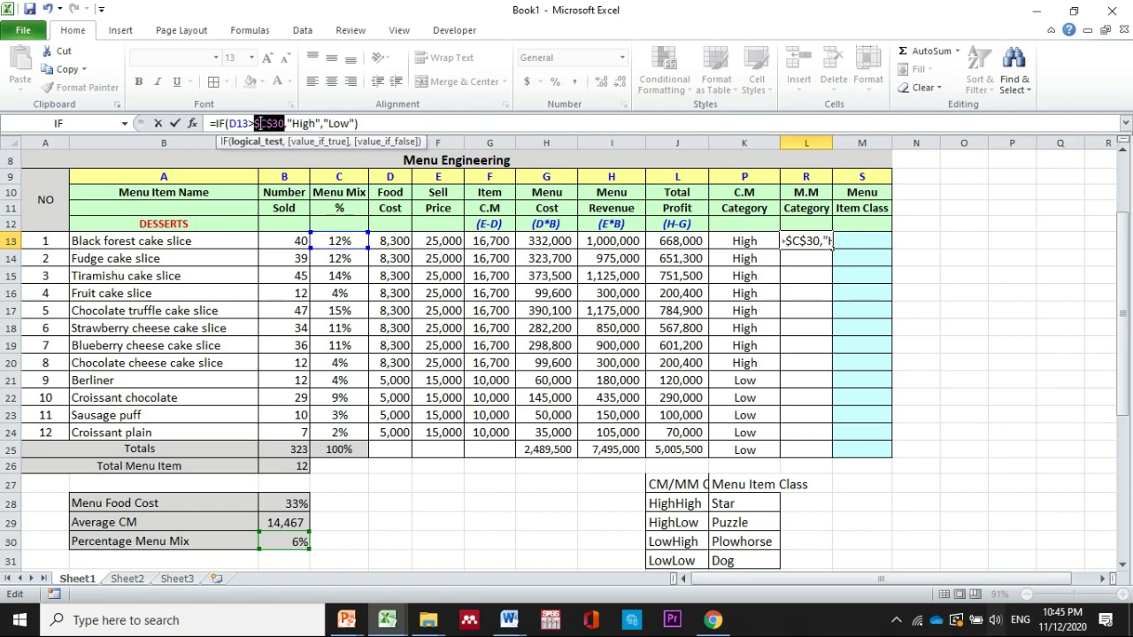
{"action": "key", "text": "Return"}
{"action": "left_click", "coordinate": [809, 243]}
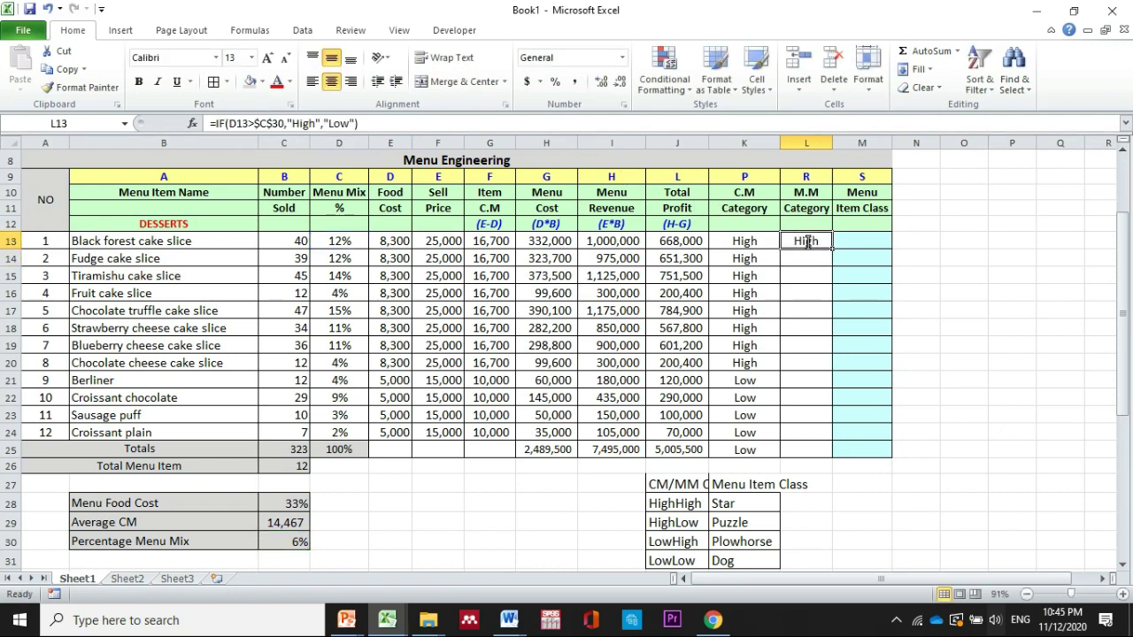
{"action": "left_click_drag", "start_coordinate": [825, 248], "coordinate": [827, 453]}
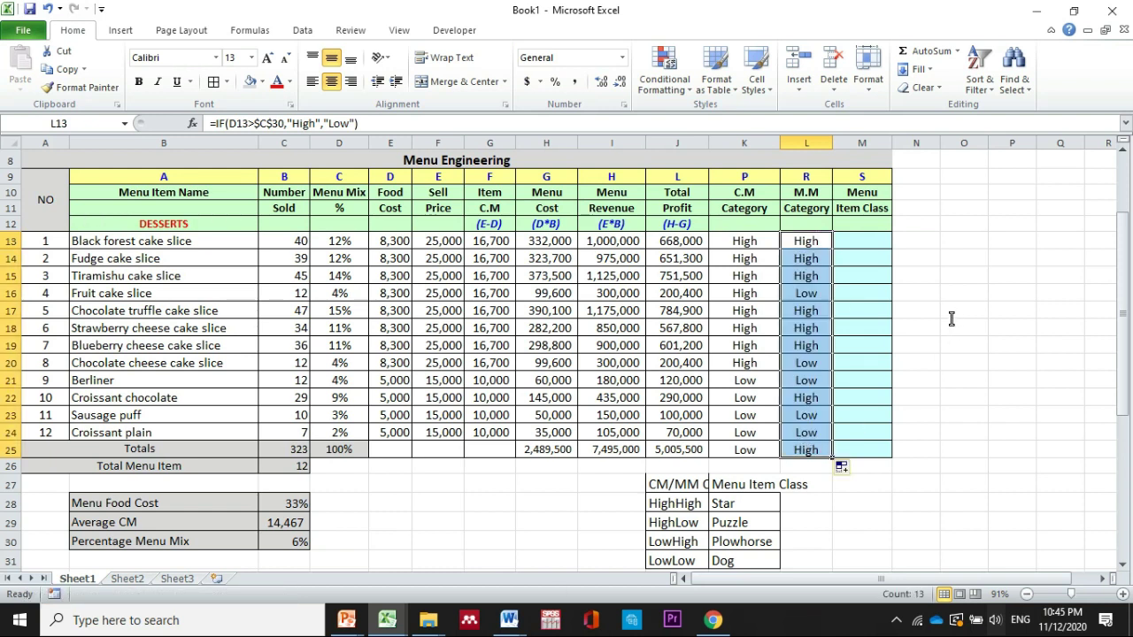
Step: Clear the C.M and M.M Category results in K25:L25 of the Totals row
{"action": "left_click_drag", "start_coordinate": [809, 451], "coordinate": [757, 456]}
{"action": "key", "text": "Delete"}
{"action": "left_click", "coordinate": [998, 416]}
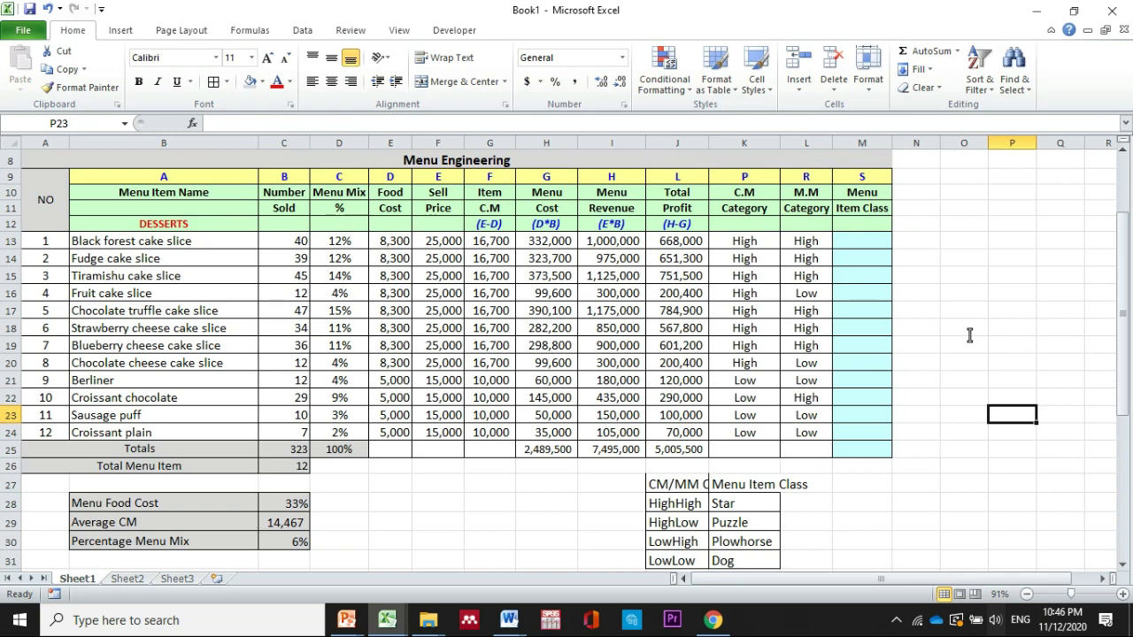
Step: Insert a VLOOKUP function in M13 with the combined categories K13&L13 as the lookup value
{"action": "left_click", "coordinate": [862, 241]}
{"action": "type", "text": "="}
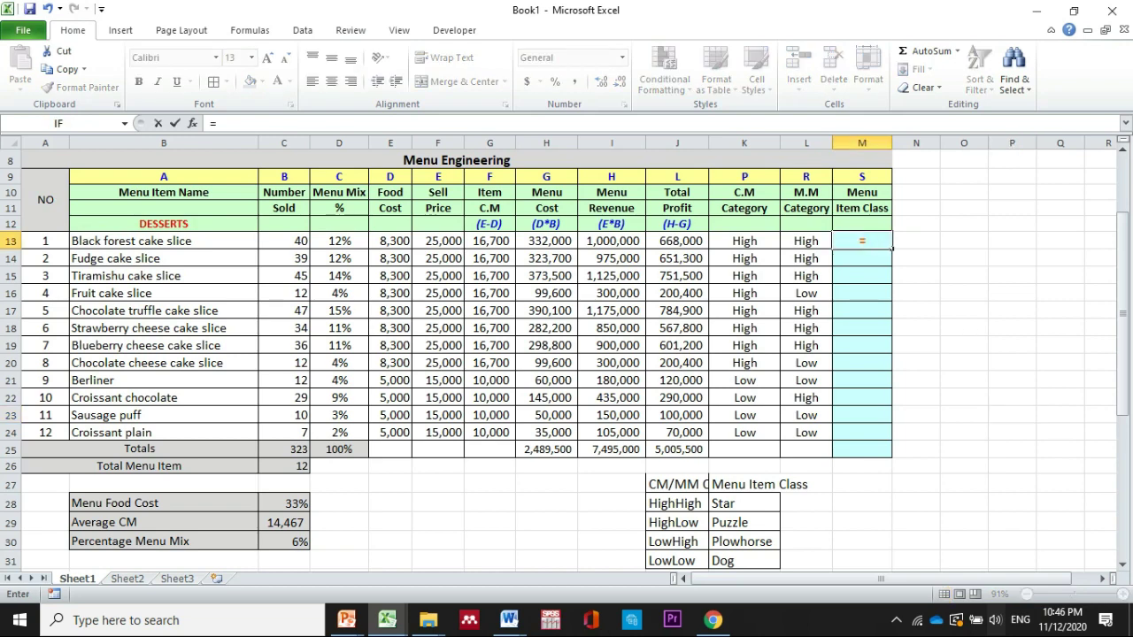
{"action": "type", "text": "v"}
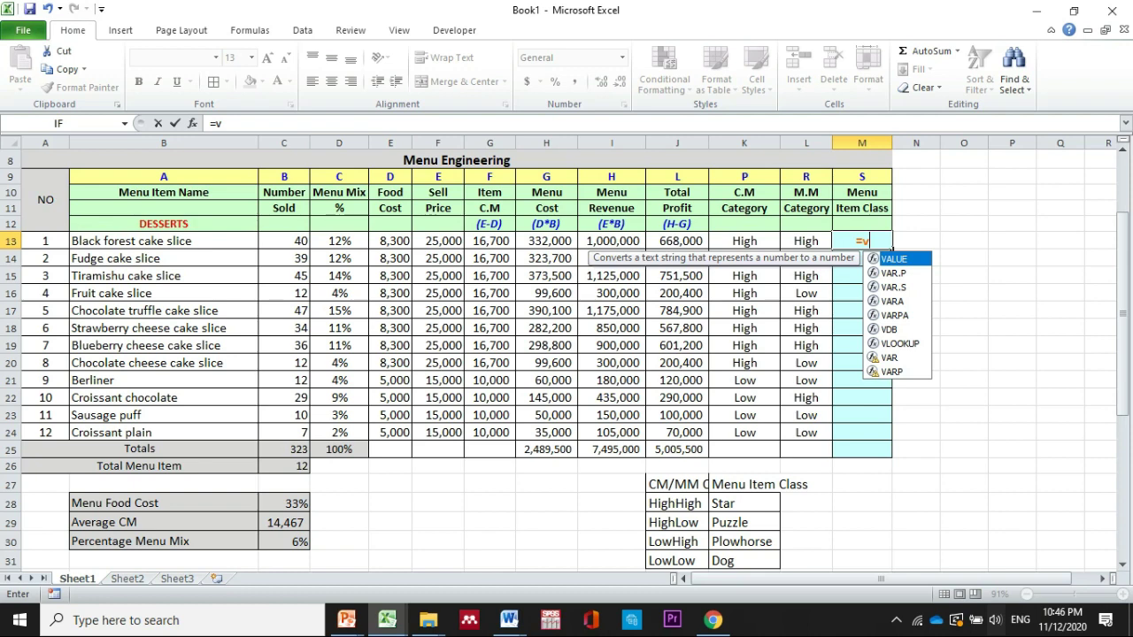
{"action": "left_click", "coordinate": [888, 349]}
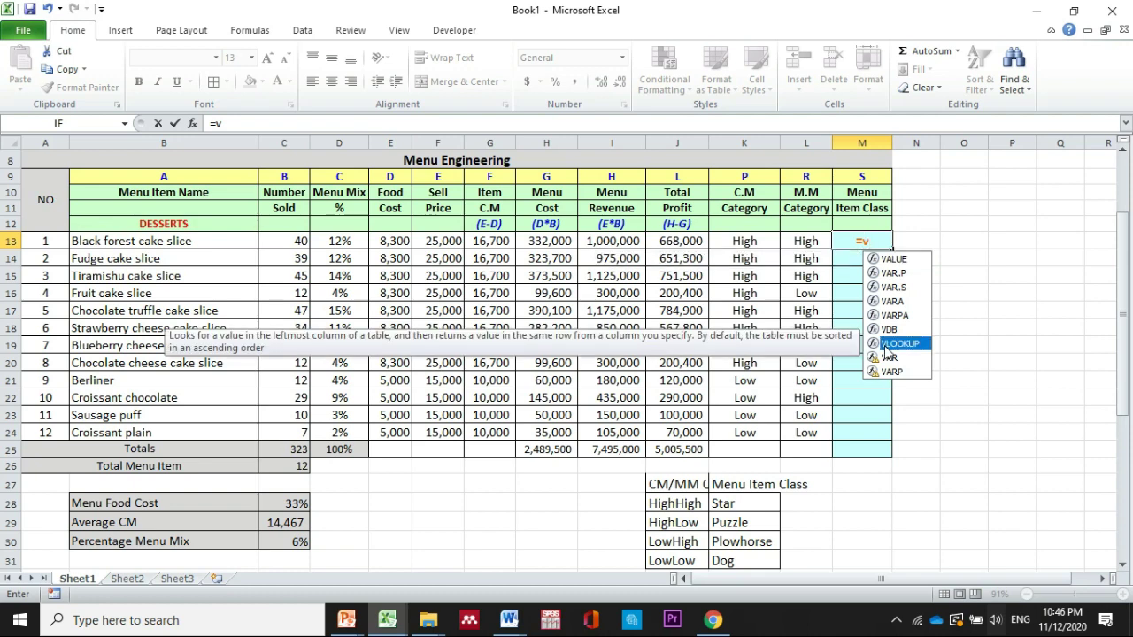
{"action": "double_click", "coordinate": [888, 349]}
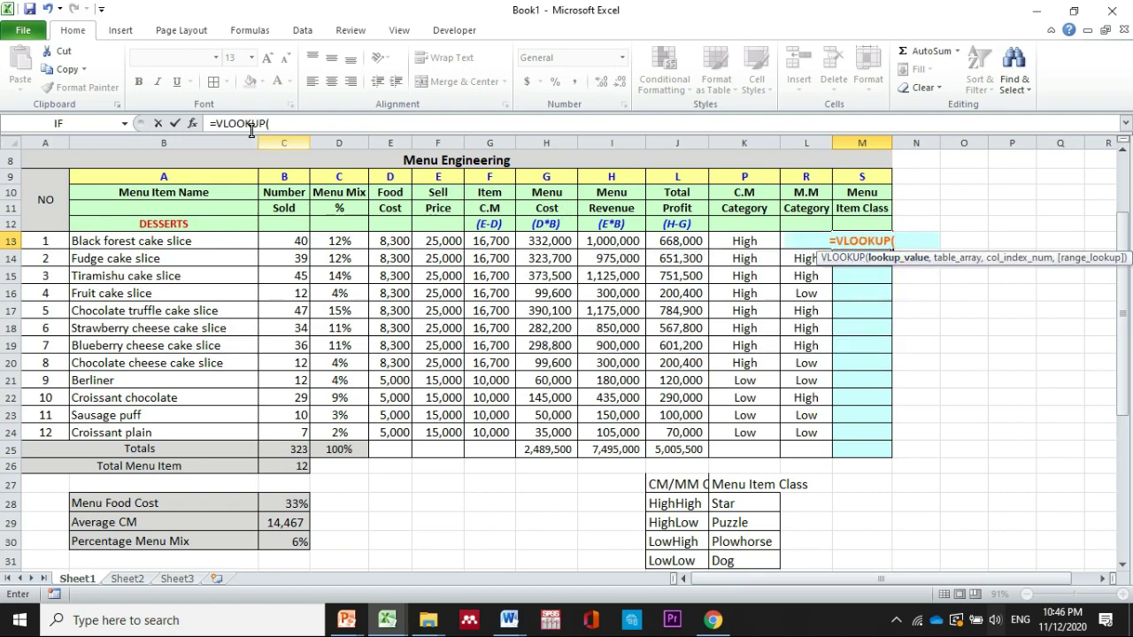
{"action": "left_click", "coordinate": [192, 123]}
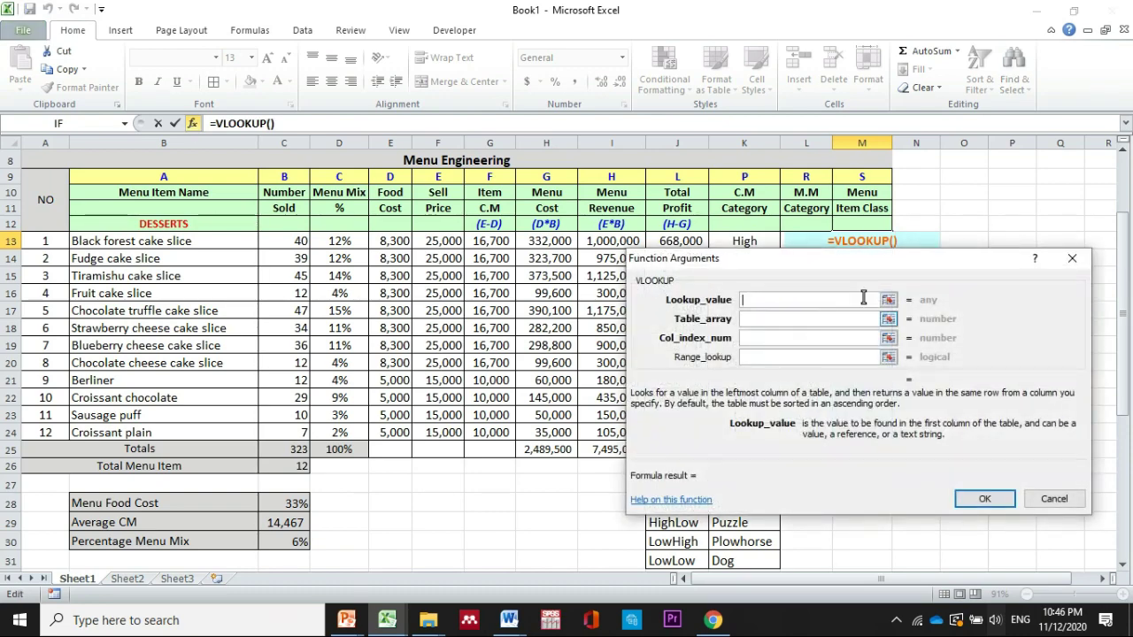
{"action": "left_click_drag", "start_coordinate": [930, 263], "coordinate": [888, 315]}
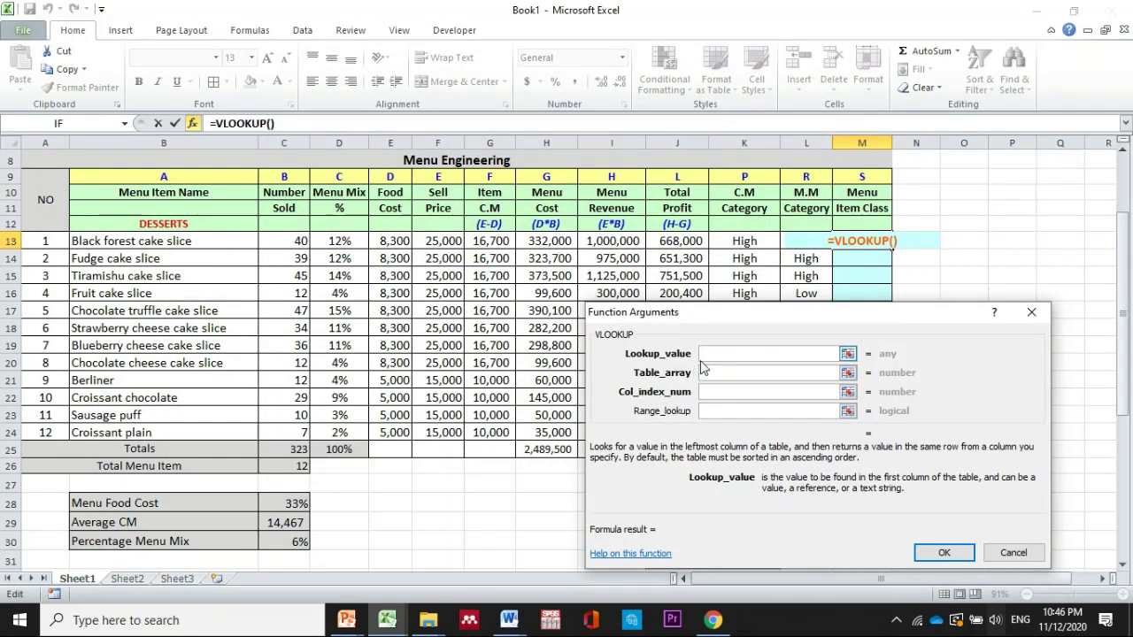
{"action": "left_click", "coordinate": [746, 242]}
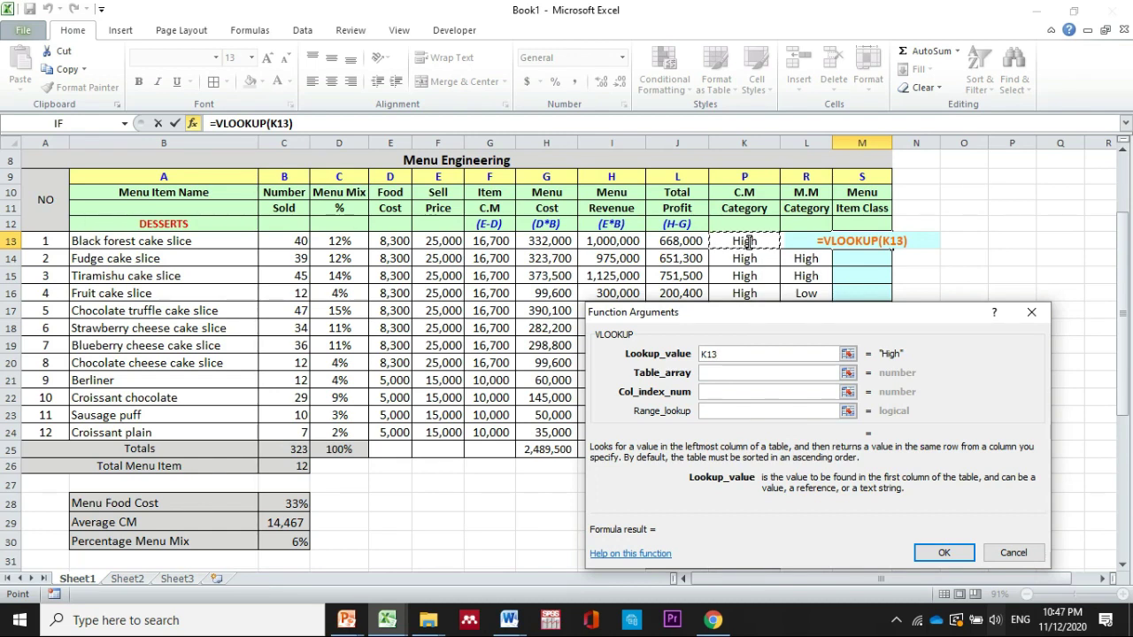
{"action": "type", "text": "&"}
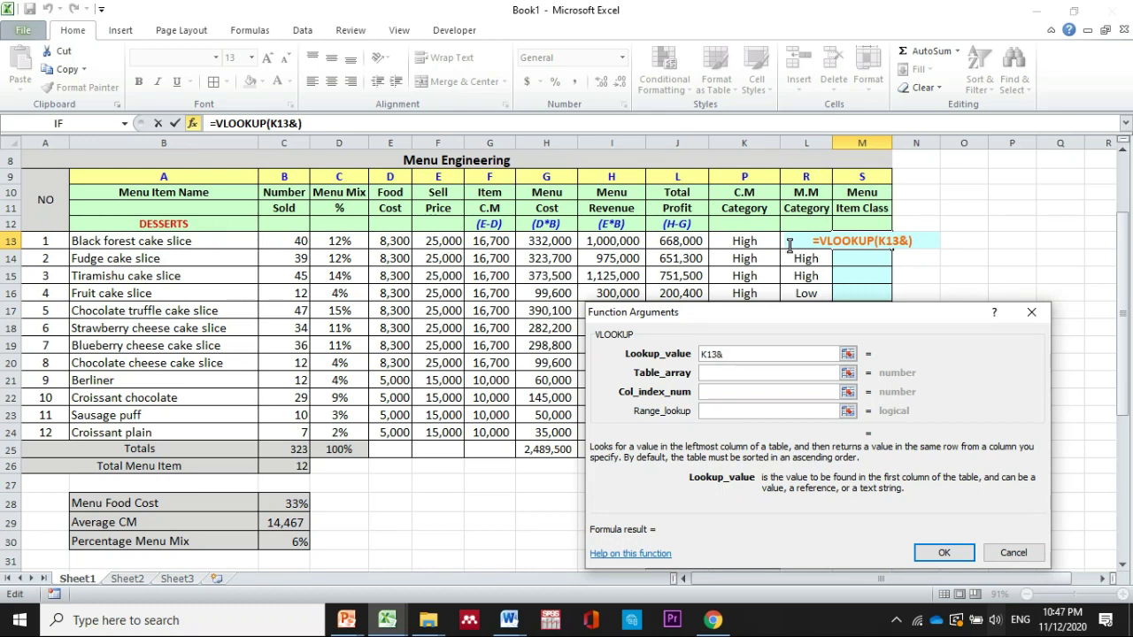
{"action": "left_click", "coordinate": [789, 245]}
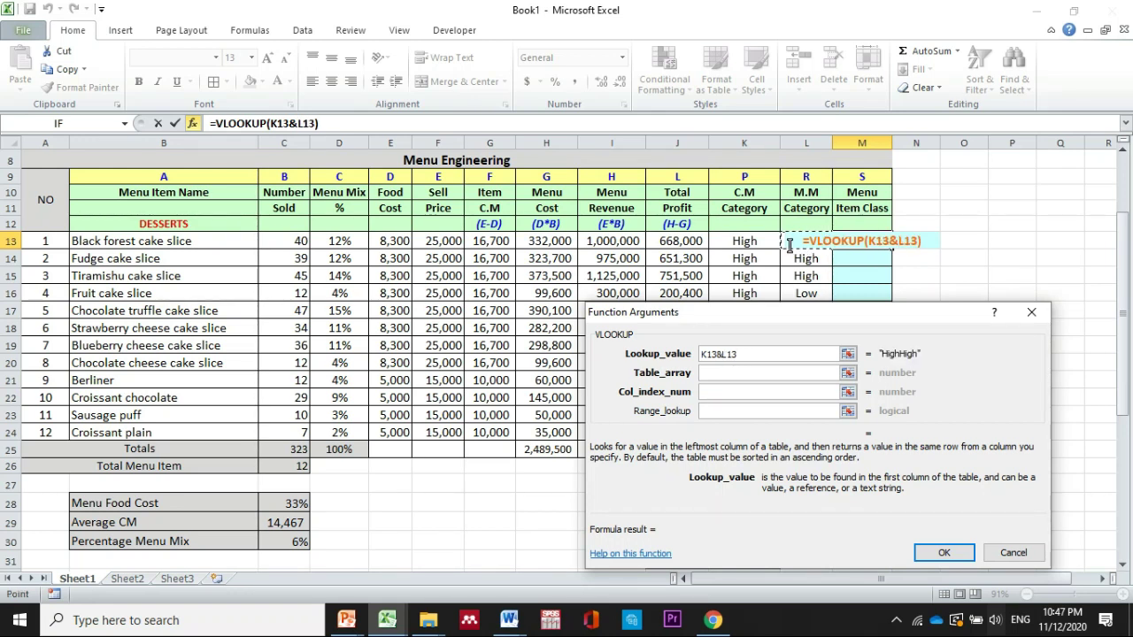
Step: Set the VLOOKUP table array to the class table J28:K31 and the column index to 2, and enter the formula
{"action": "key", "text": "Tab"}
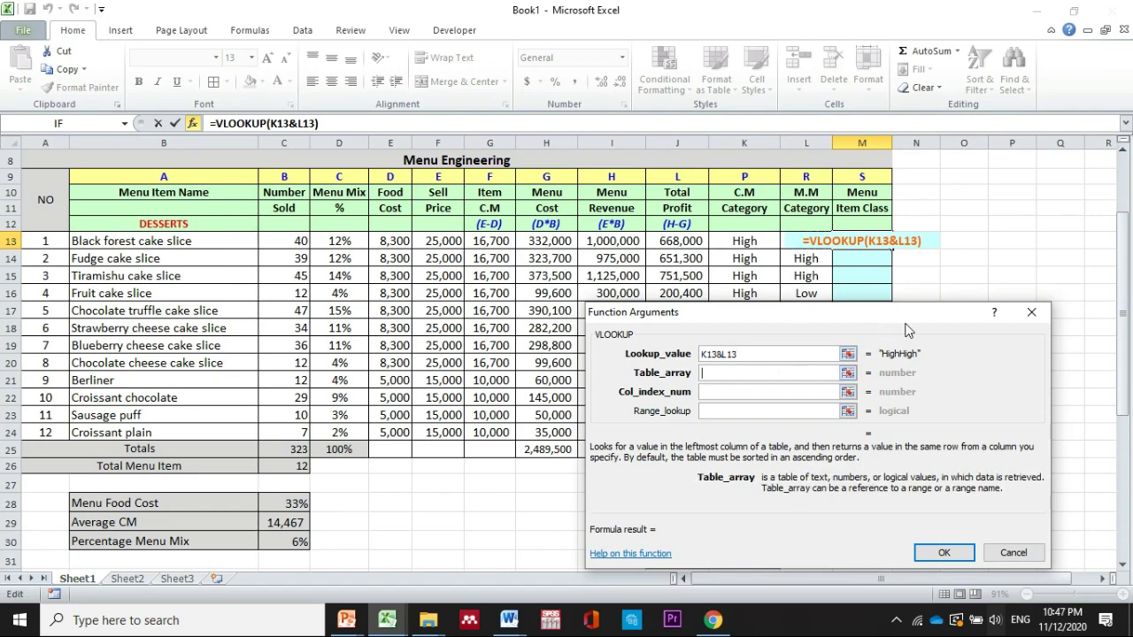
{"action": "left_click_drag", "start_coordinate": [906, 326], "coordinate": [419, 204]}
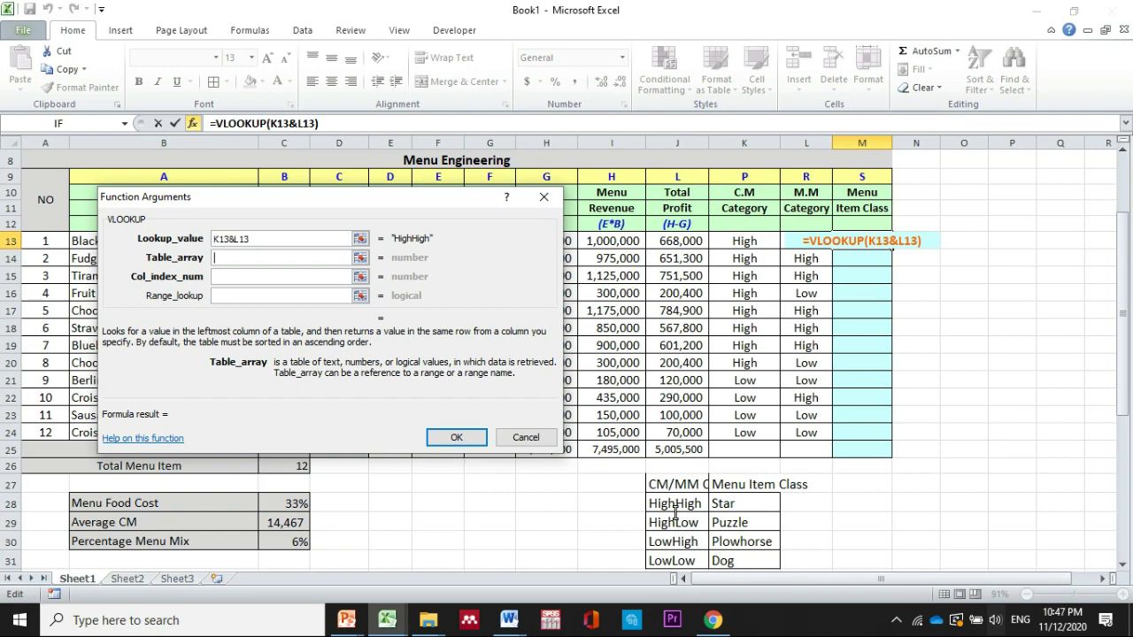
{"action": "left_click_drag", "start_coordinate": [670, 506], "coordinate": [755, 559]}
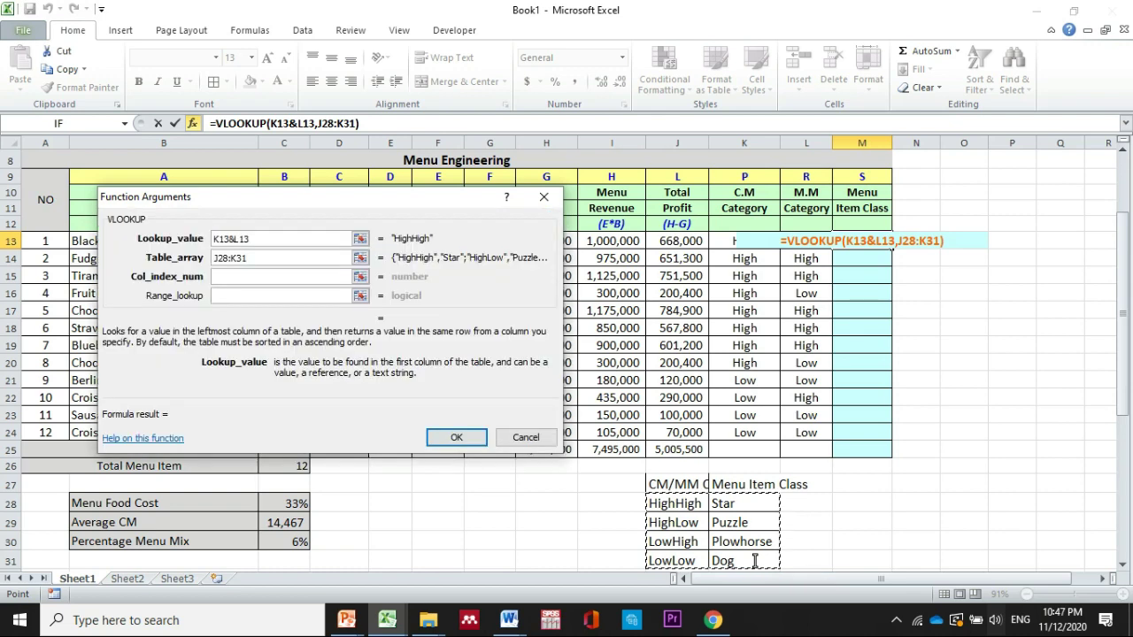
{"action": "left_click", "coordinate": [249, 277]}
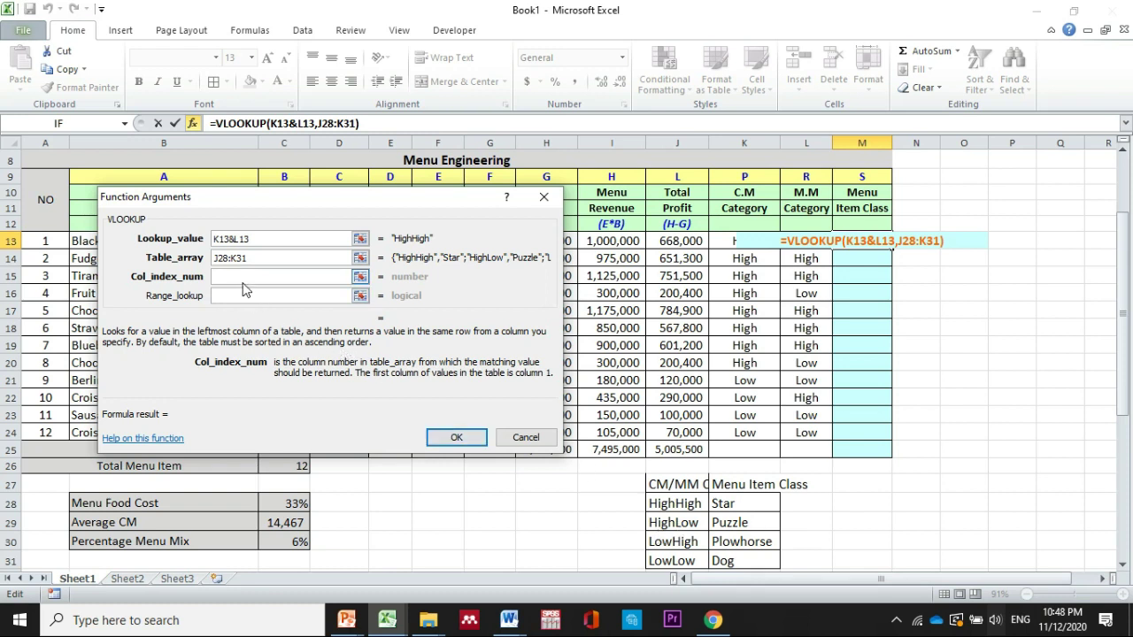
{"action": "type", "text": "2"}
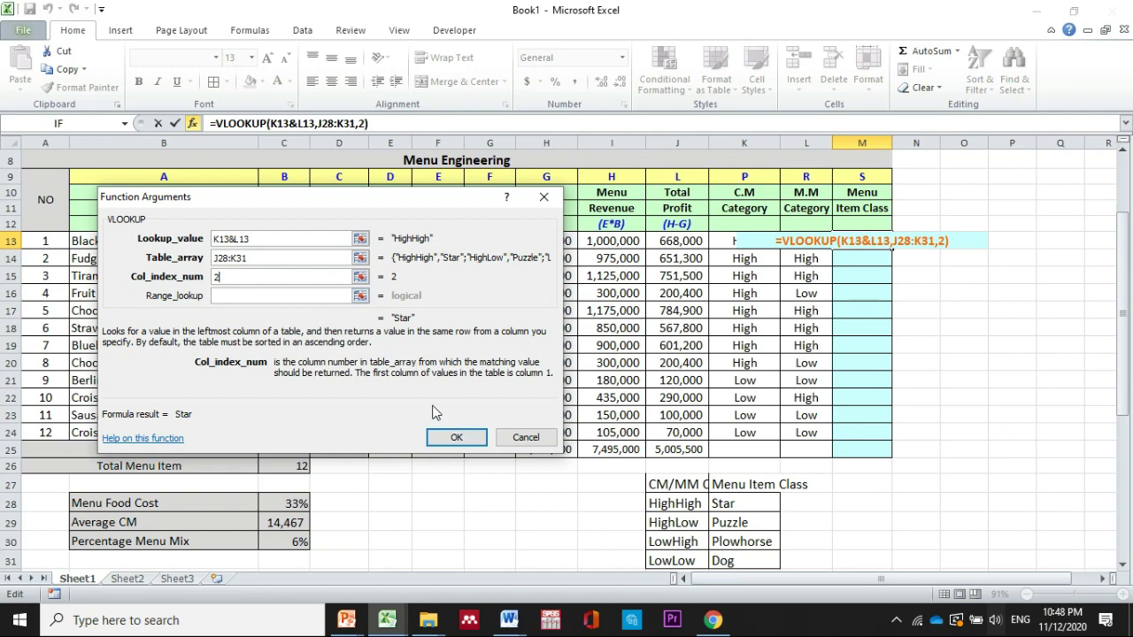
{"action": "left_click", "coordinate": [456, 438]}
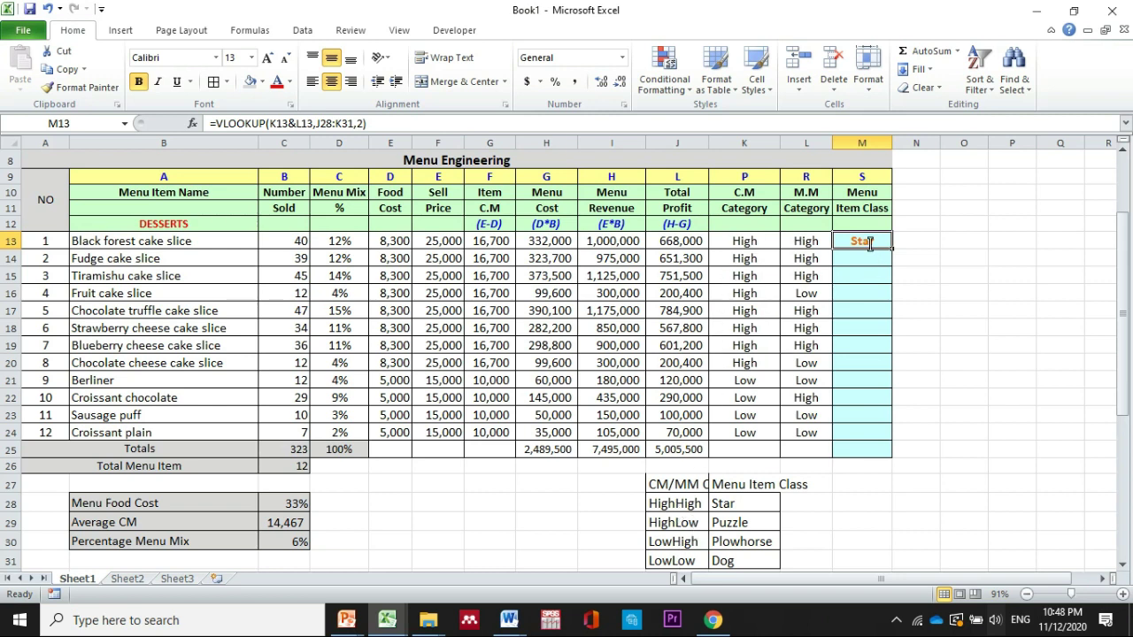
Step: Make the table range absolute as $J$28:$K$31 in the M13 formula and fill it down to M24
{"action": "left_click", "coordinate": [522, 124]}
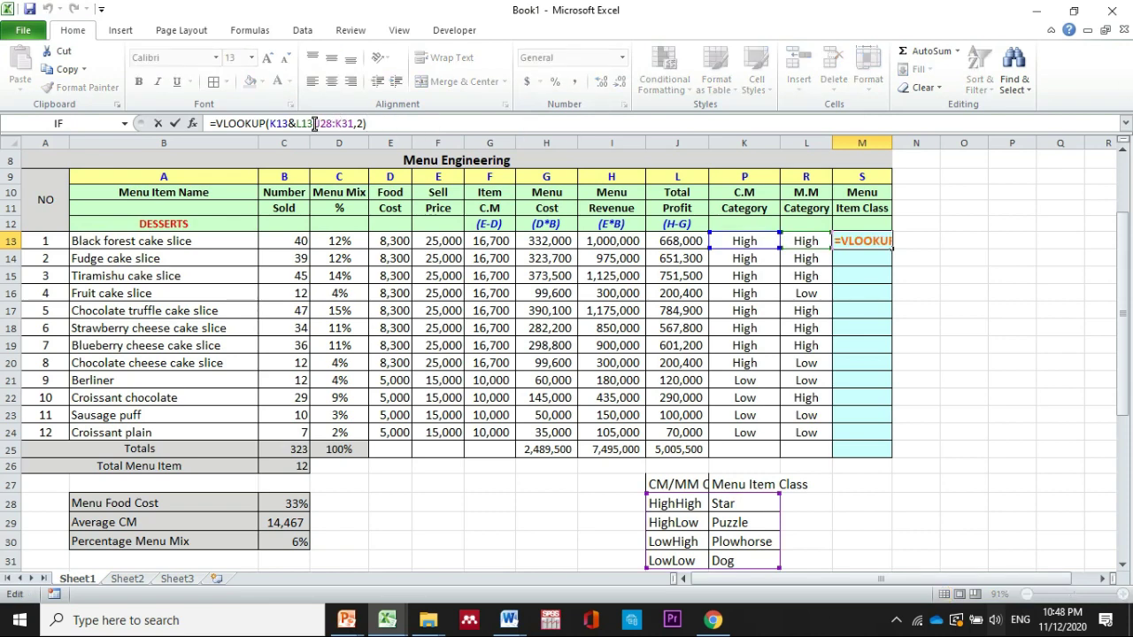
{"action": "left_click", "coordinate": [314, 124]}
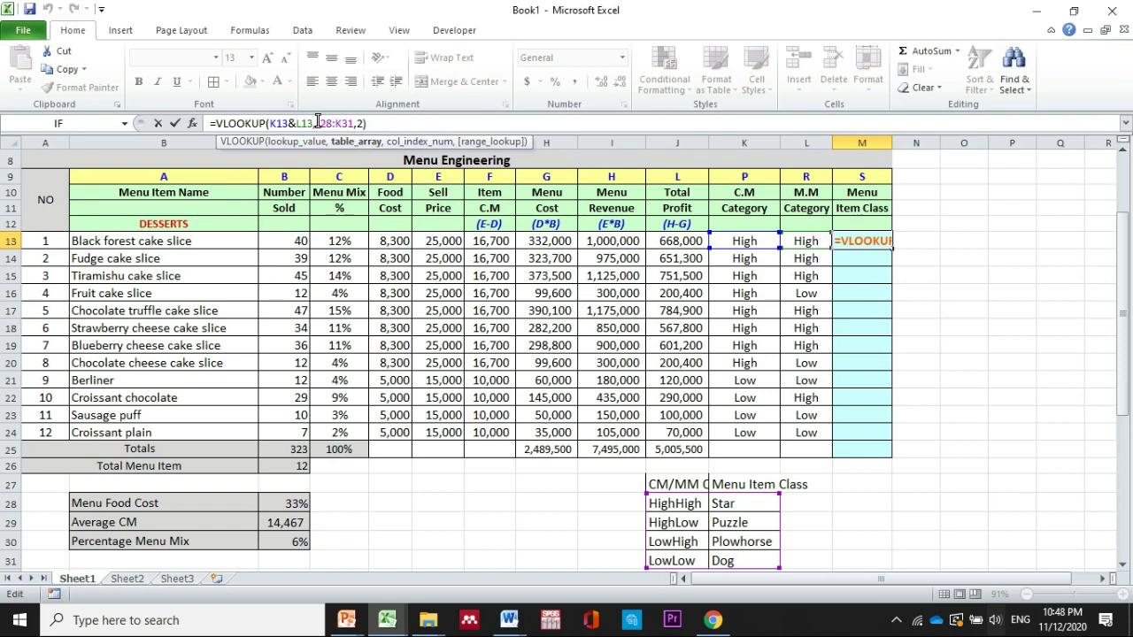
{"action": "left_click_drag", "start_coordinate": [318, 121], "coordinate": [348, 121]}
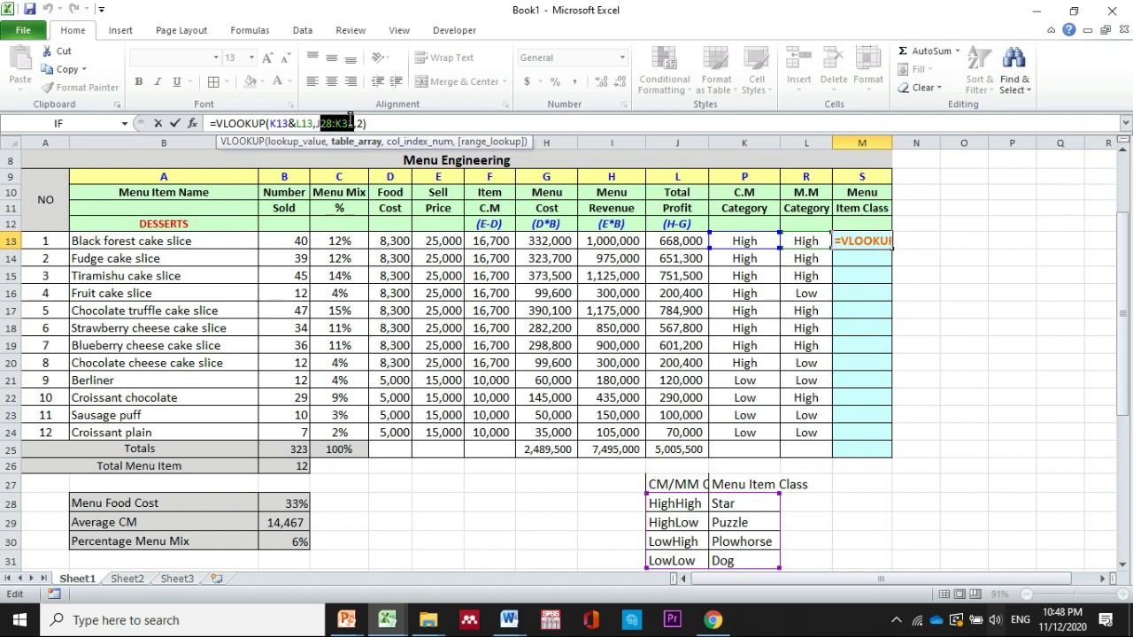
{"action": "key", "text": "F4"}
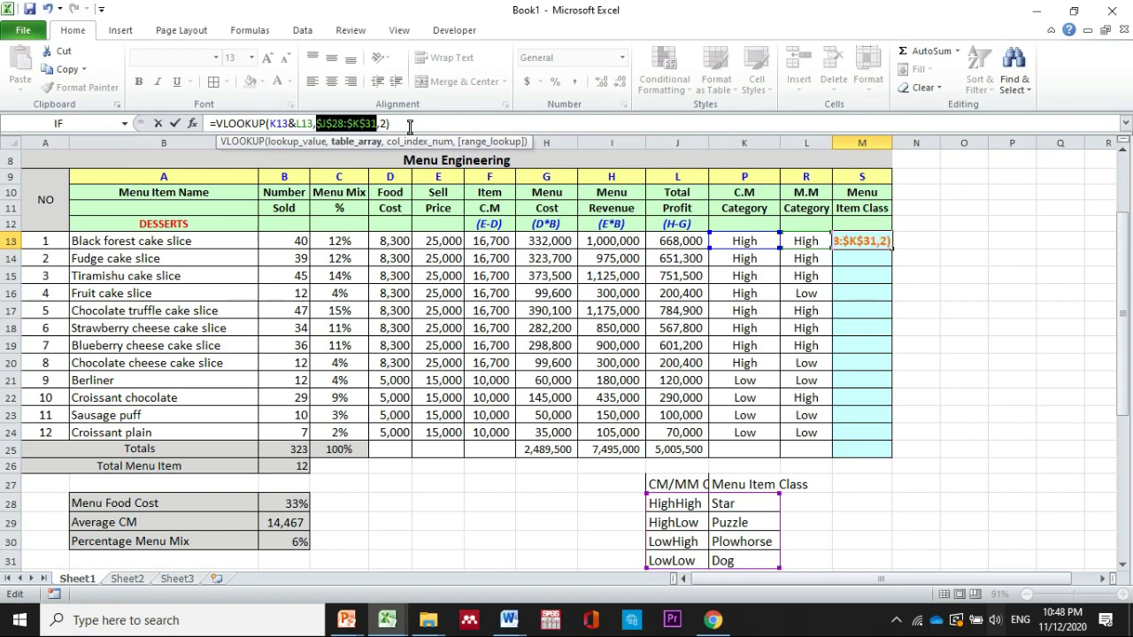
{"action": "key", "text": "Return"}
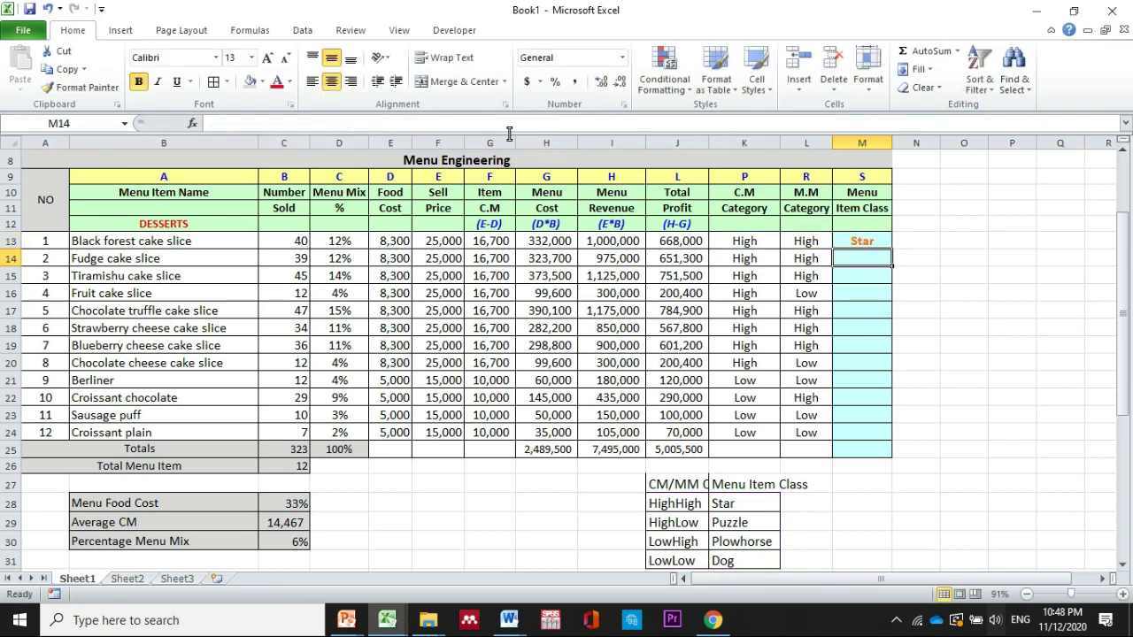
{"action": "left_click", "coordinate": [863, 246]}
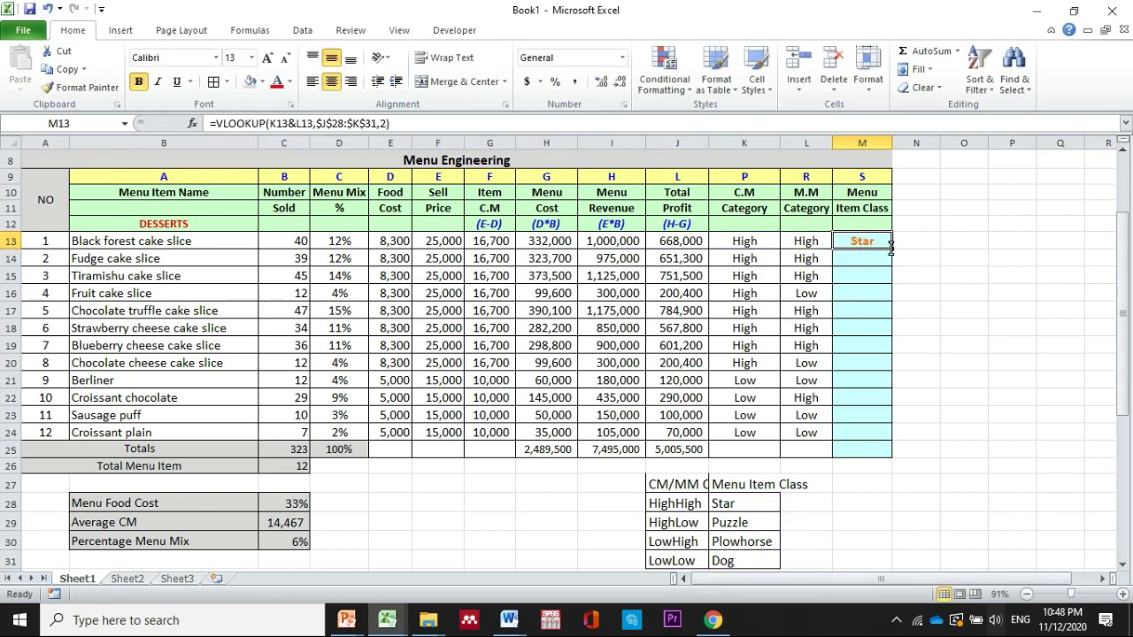
{"action": "left_click_drag", "start_coordinate": [891, 248], "coordinate": [889, 434]}
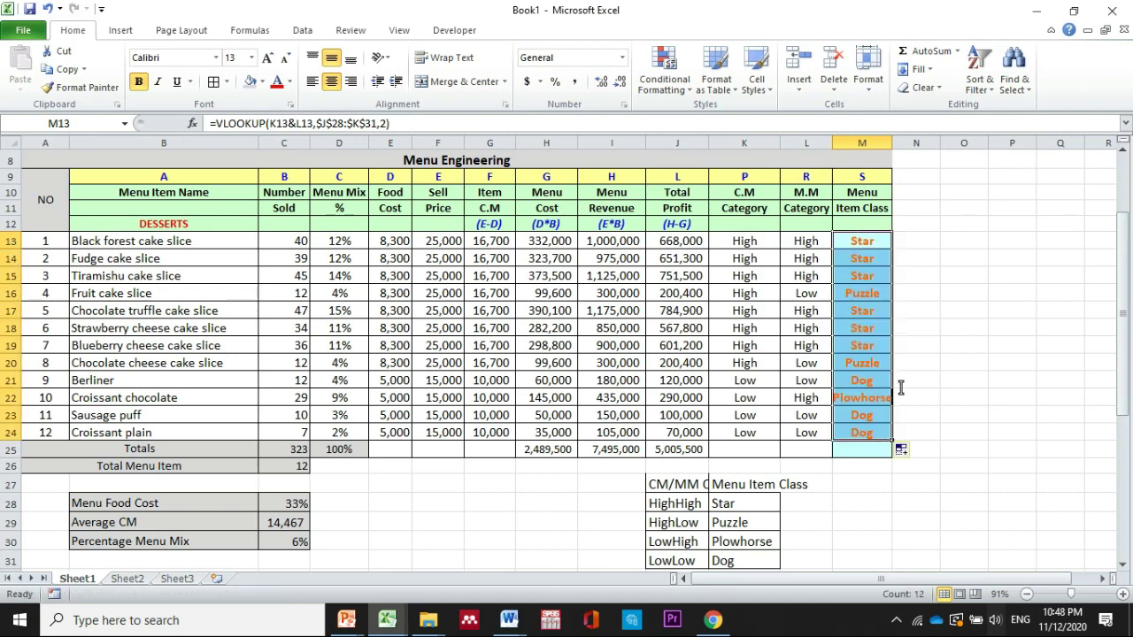
{"action": "left_click", "coordinate": [941, 308]}
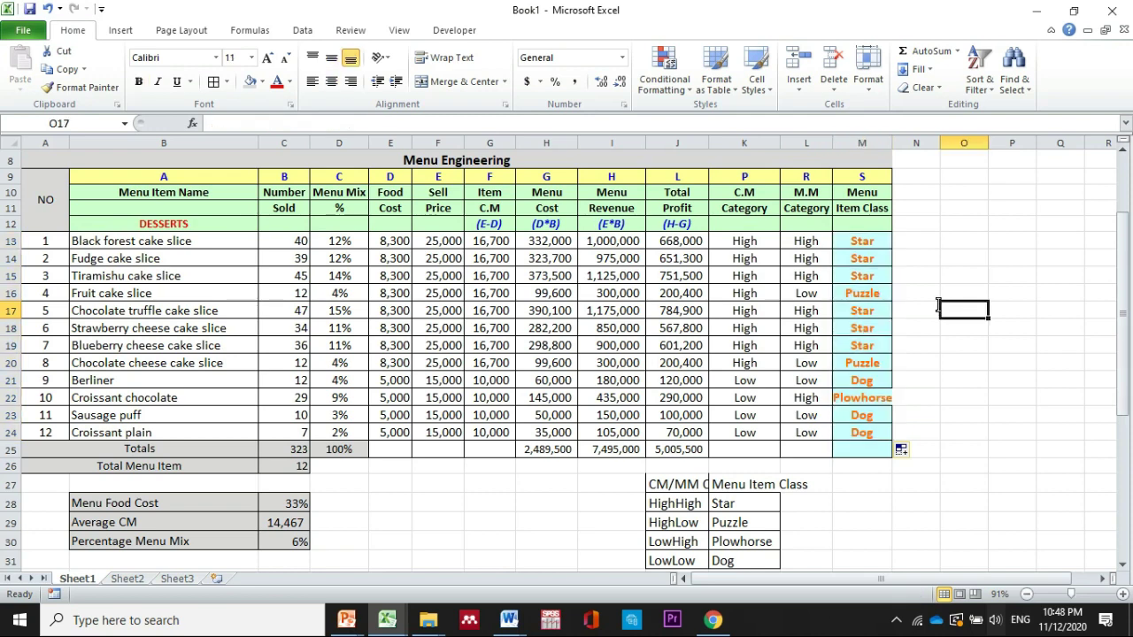